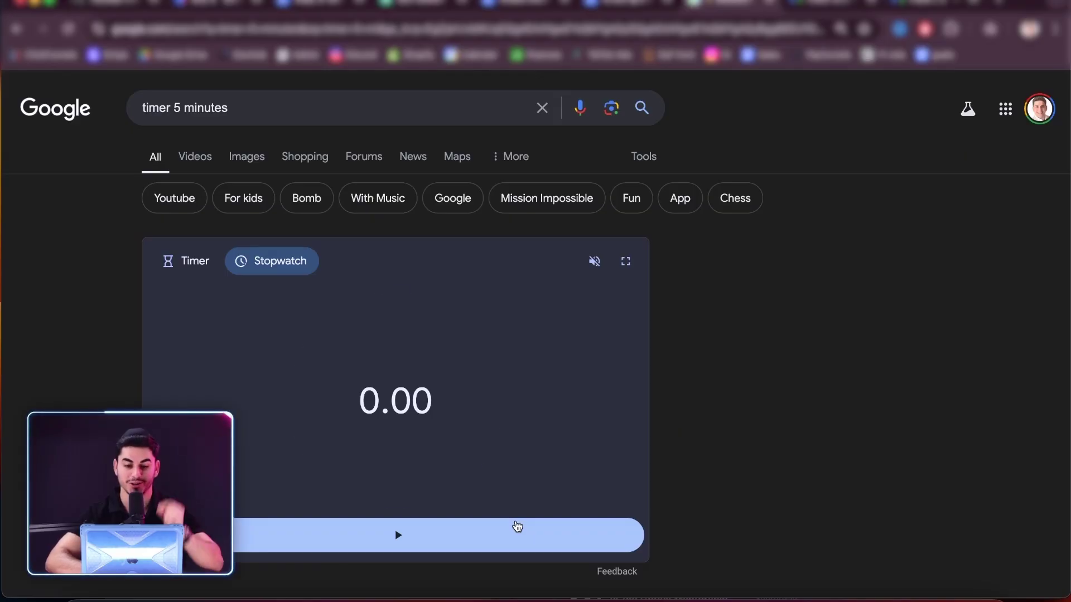
Step: Start the Google stopwatch, then switch to BuildYourStore and open the registration form for a free AI-built Shopify store
click(518, 526)
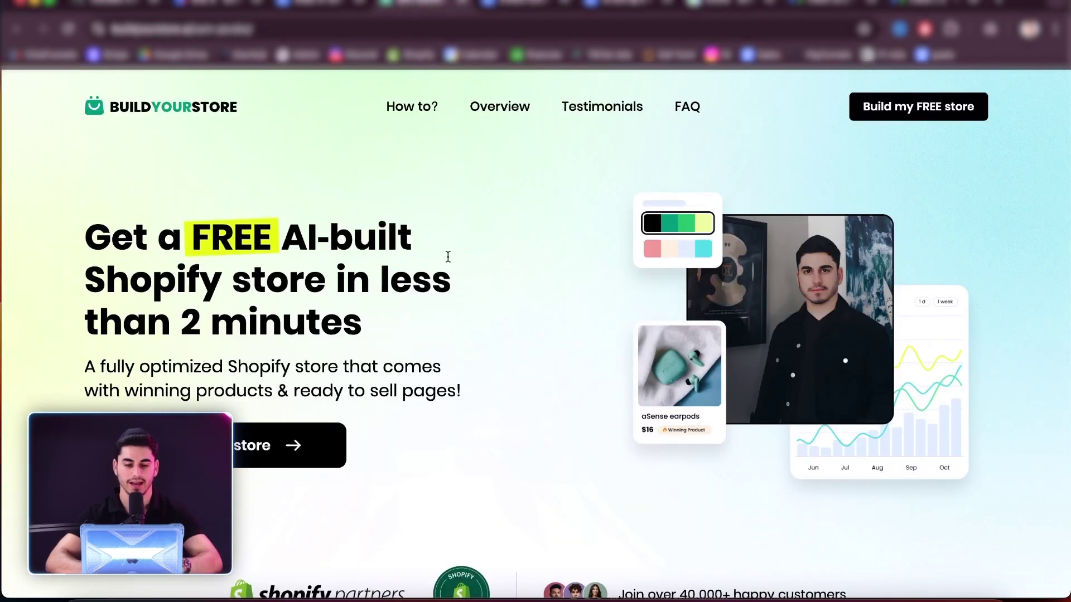
scroll(448, 257, down, 1)
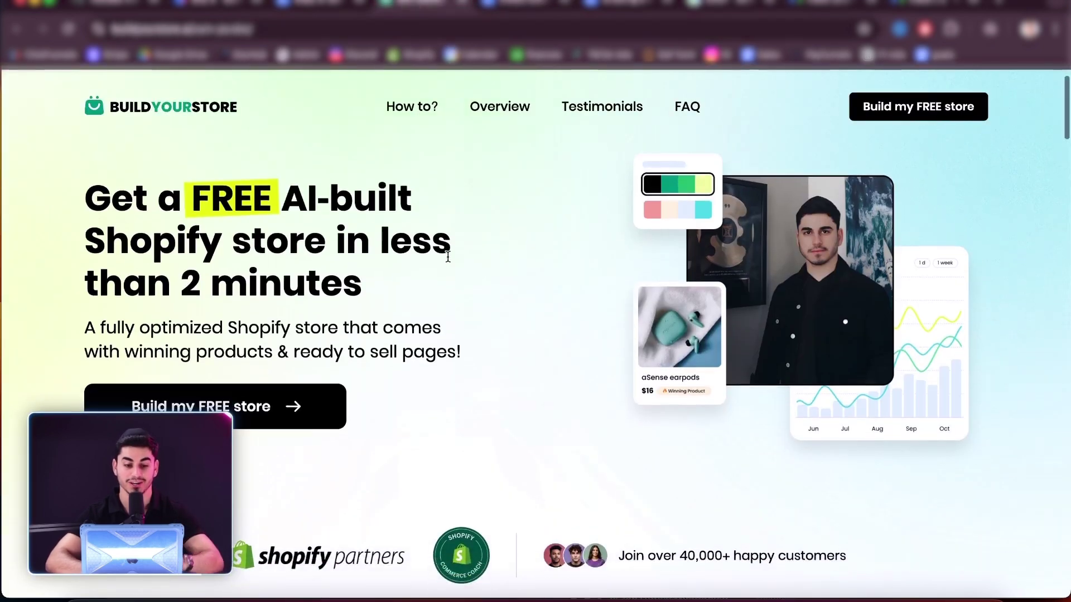
click(234, 408)
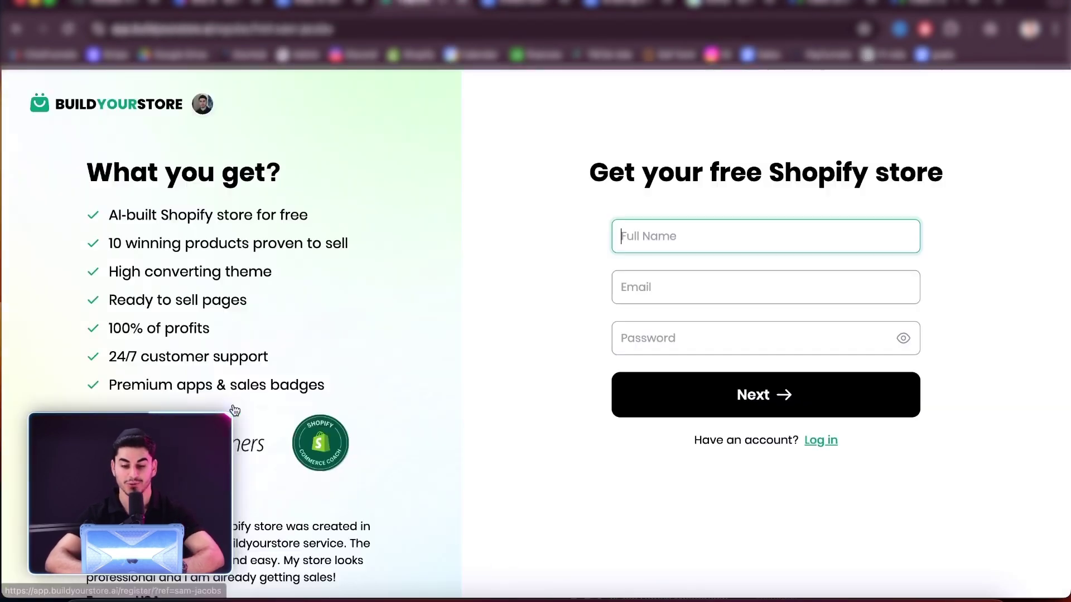
Step: Fill in the registration form with the full name, email and account password and submit it
click(683, 237)
key(Down)
key(Down)
key(Return)
click(665, 286)
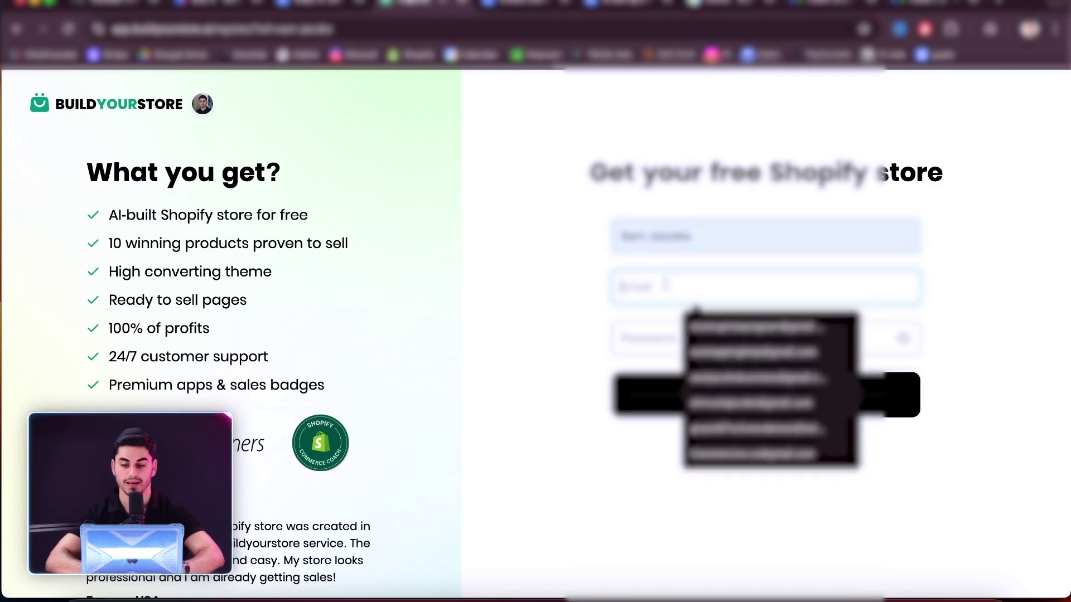
key(Down)
key(Return)
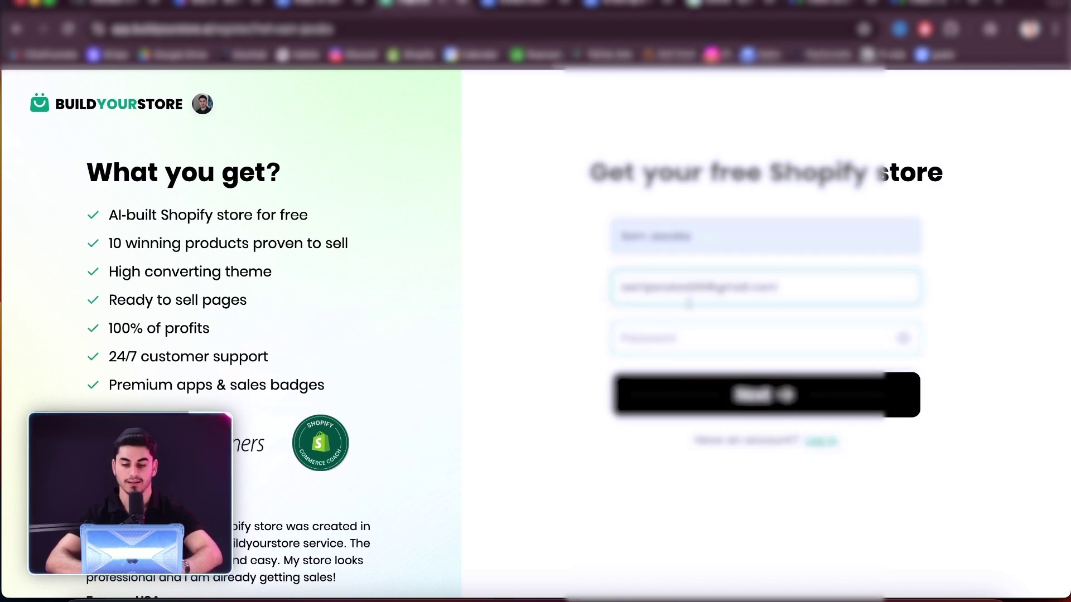
text(s)
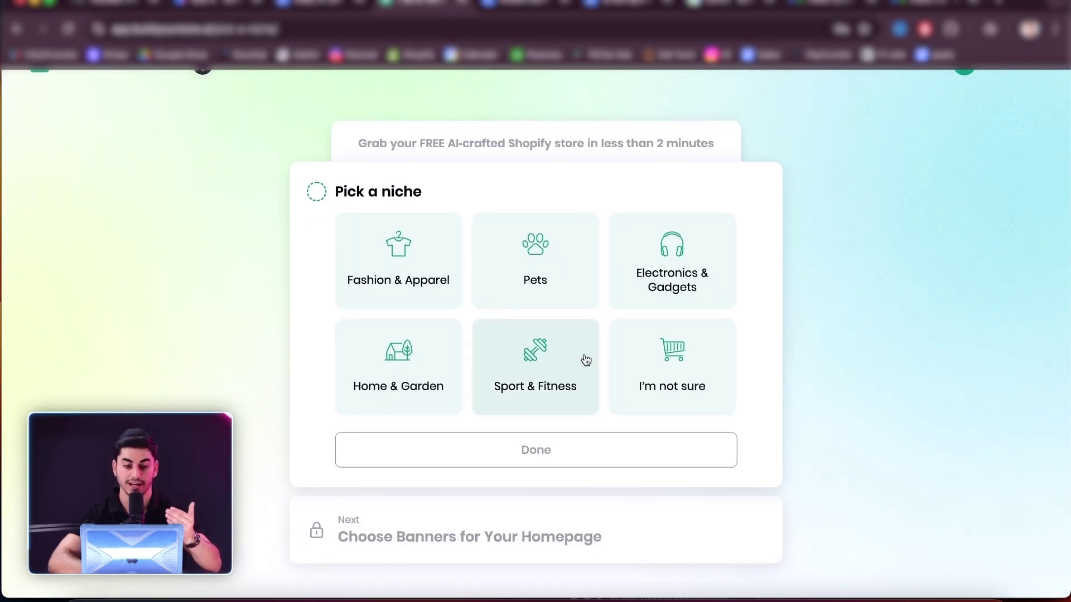
Step: Pick the Home & Garden niche and choose the garden-tools and woman-among-flowers banners for the homepage
click(428, 364)
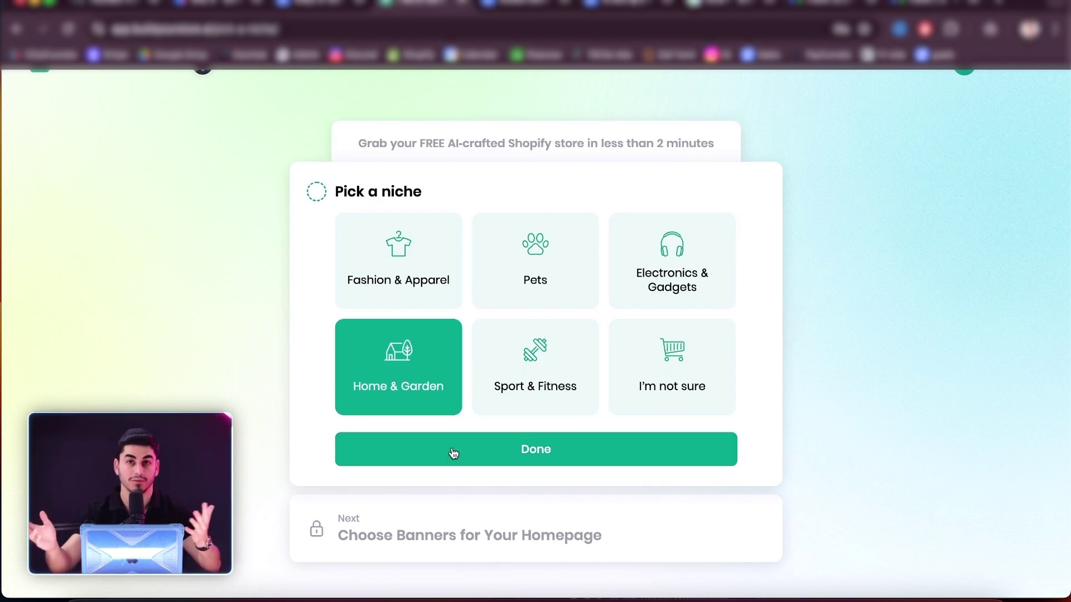
click(596, 459)
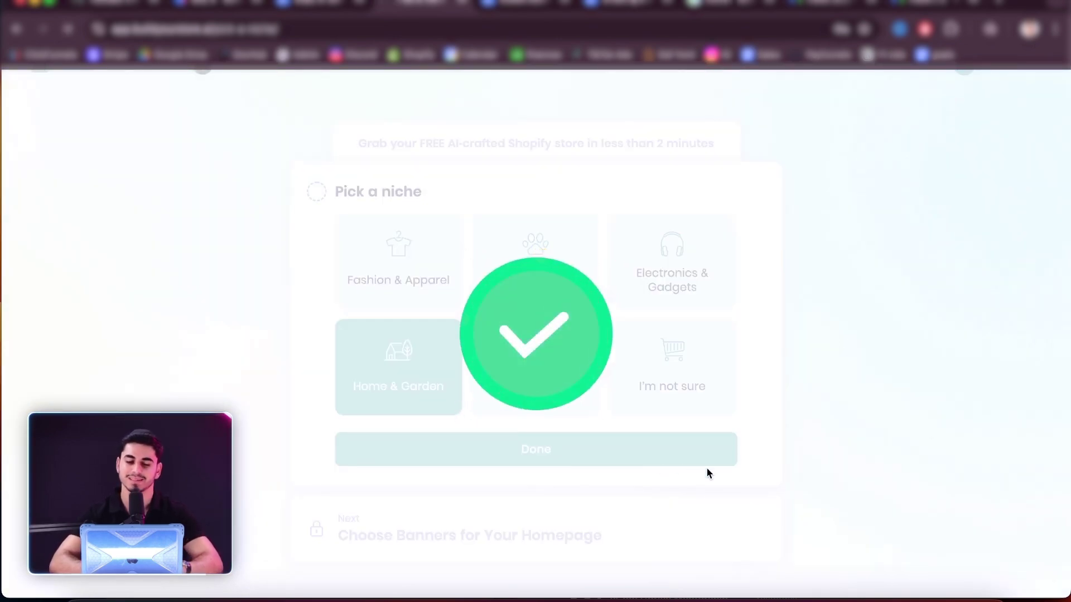
scroll(707, 474, down, 1)
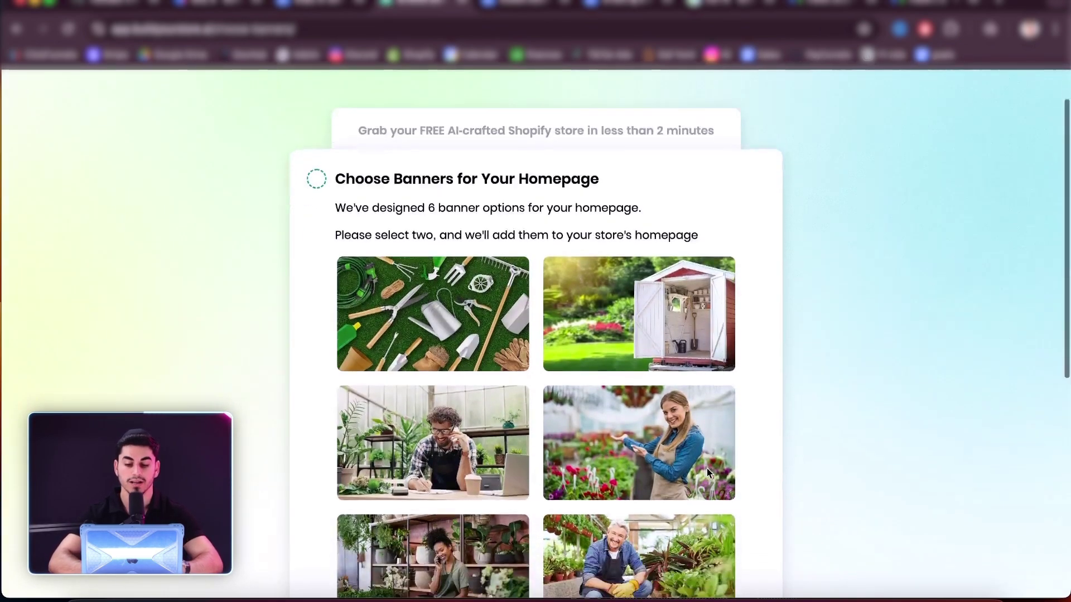
click(458, 316)
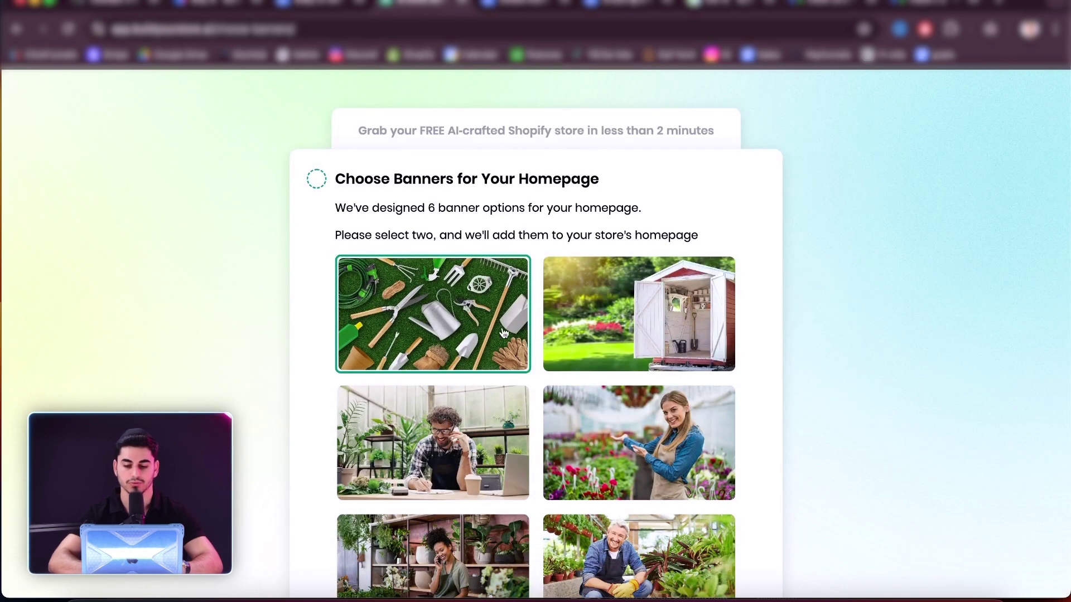
click(670, 424)
scroll(670, 424, down, 3)
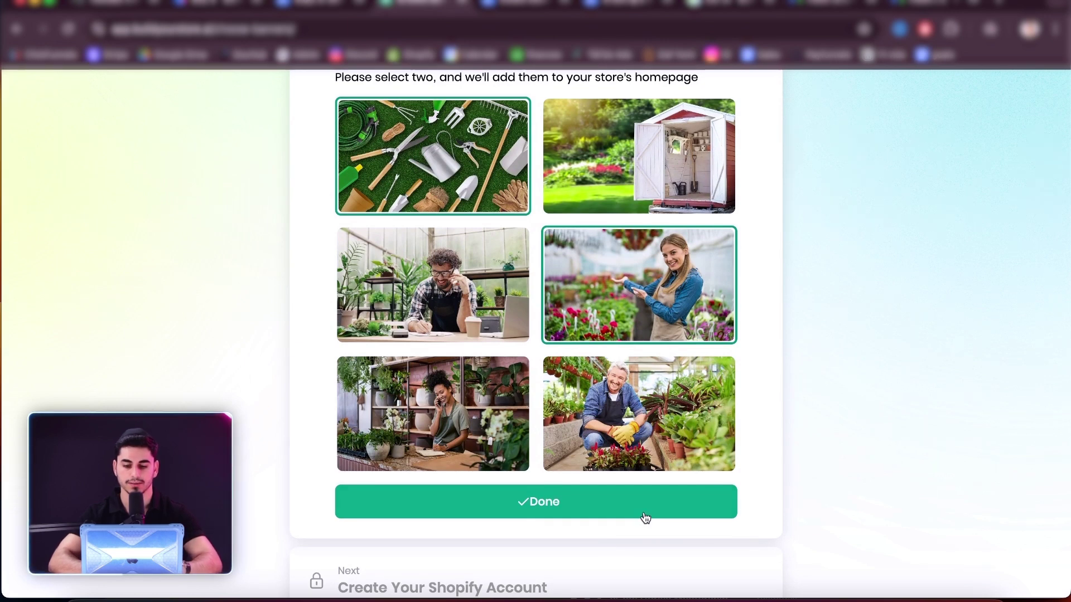
click(646, 518)
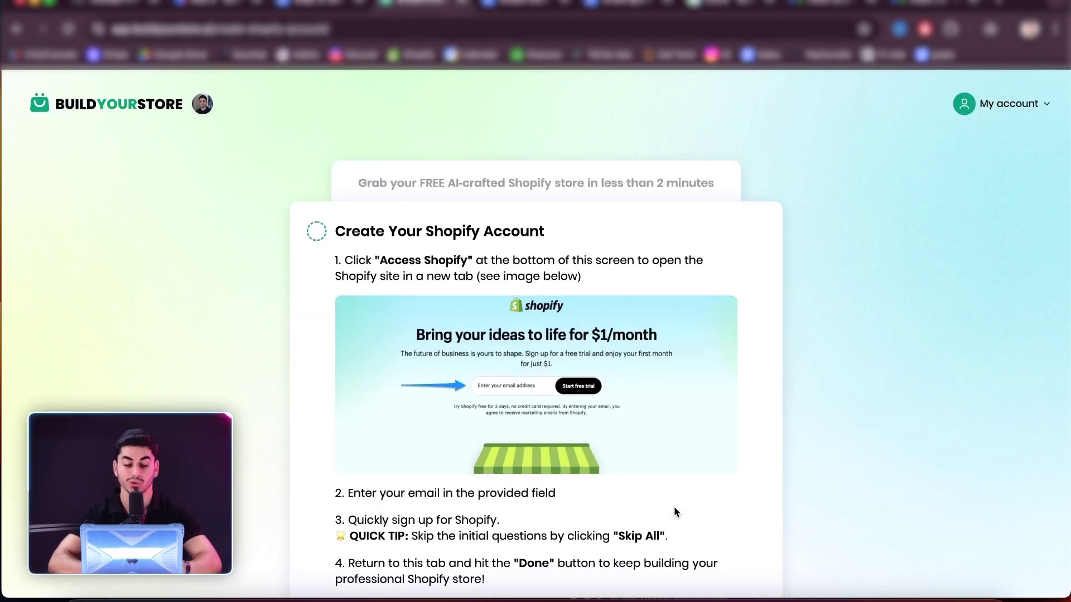
Step: Open Shopify from the account creation instructions and start the free trial with the account email
scroll(674, 512, down, 2)
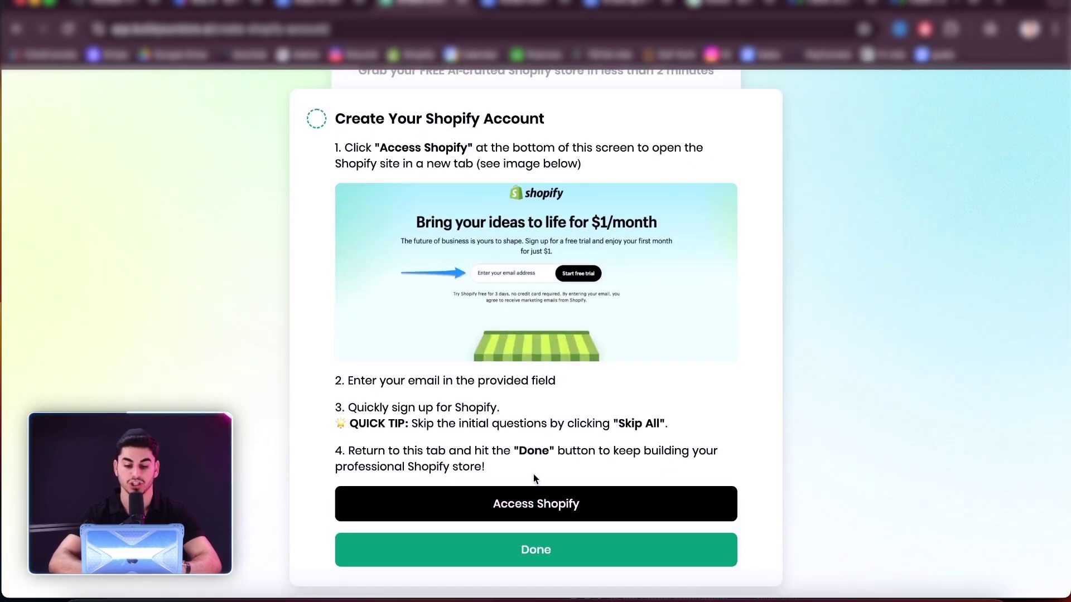
click(535, 499)
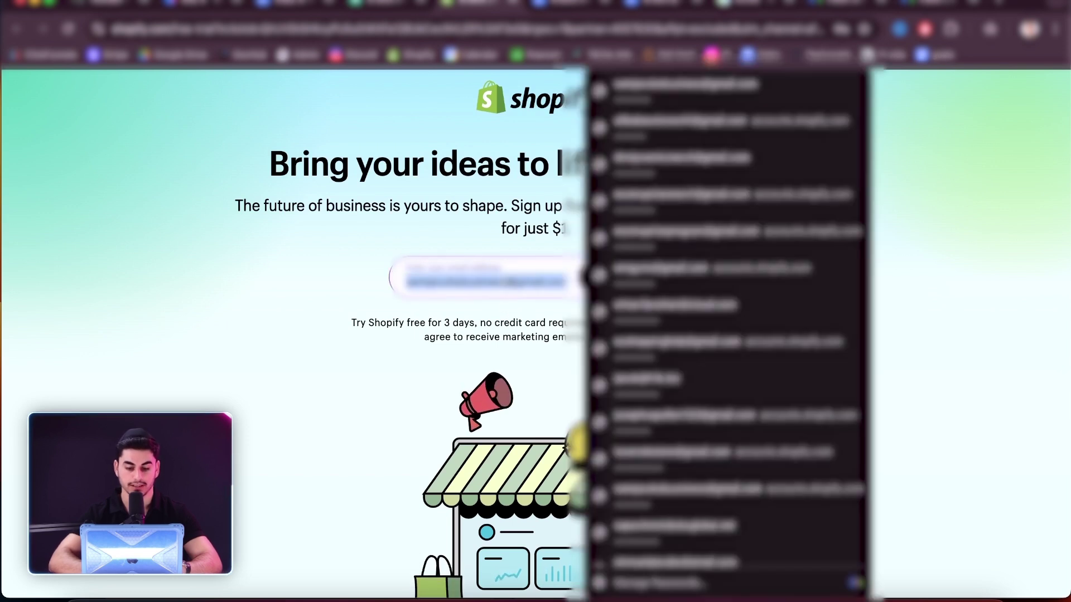
click(630, 339)
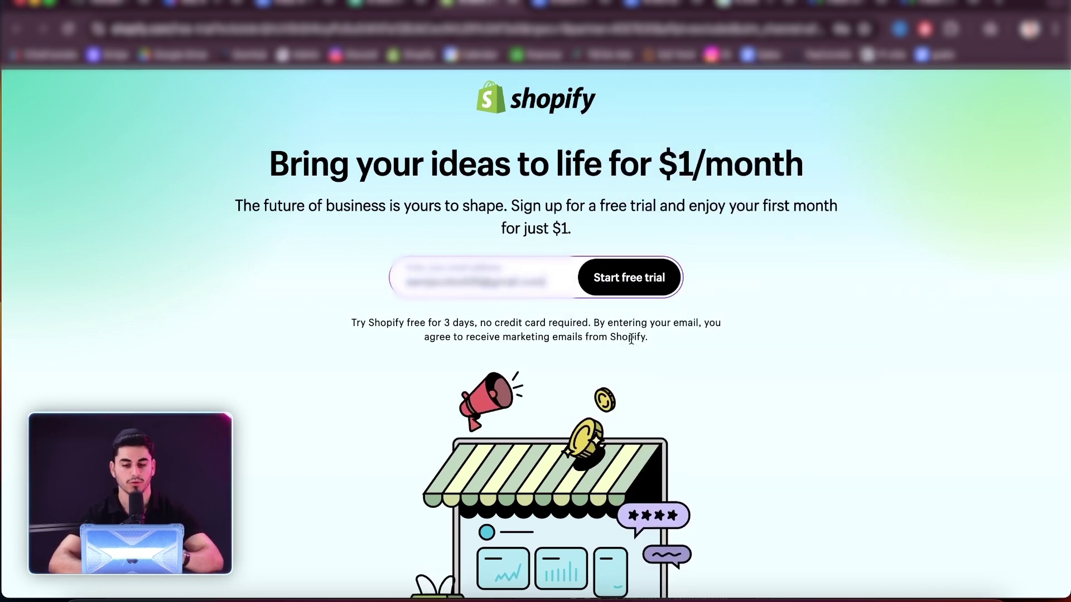
click(668, 288)
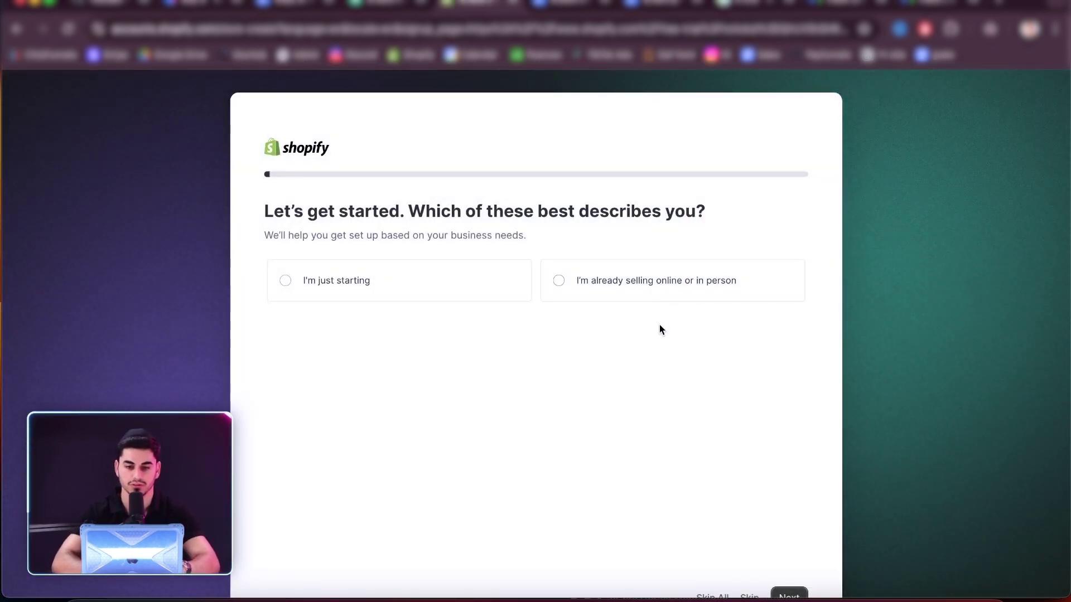
Step: Skip all of Shopify's onboarding questions and accept United States as the business location
scroll(575, 368, down, 2)
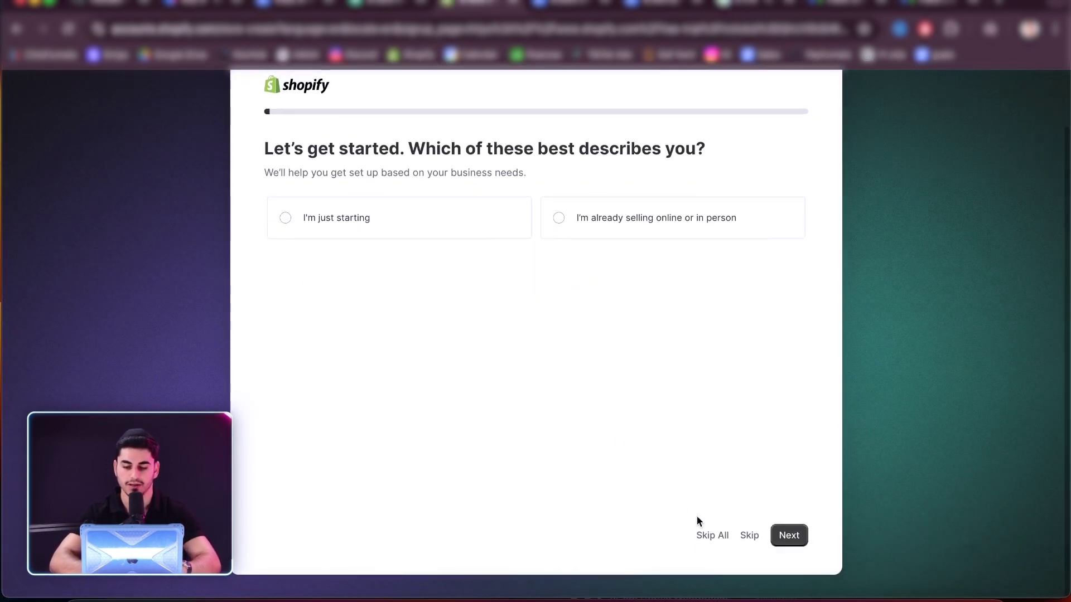
click(705, 539)
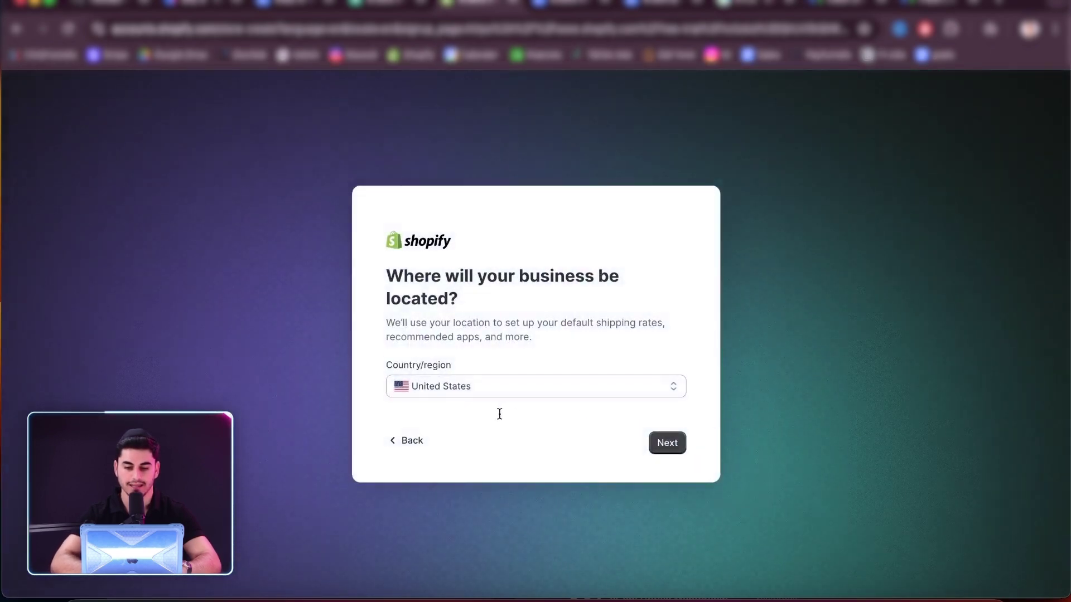
click(665, 442)
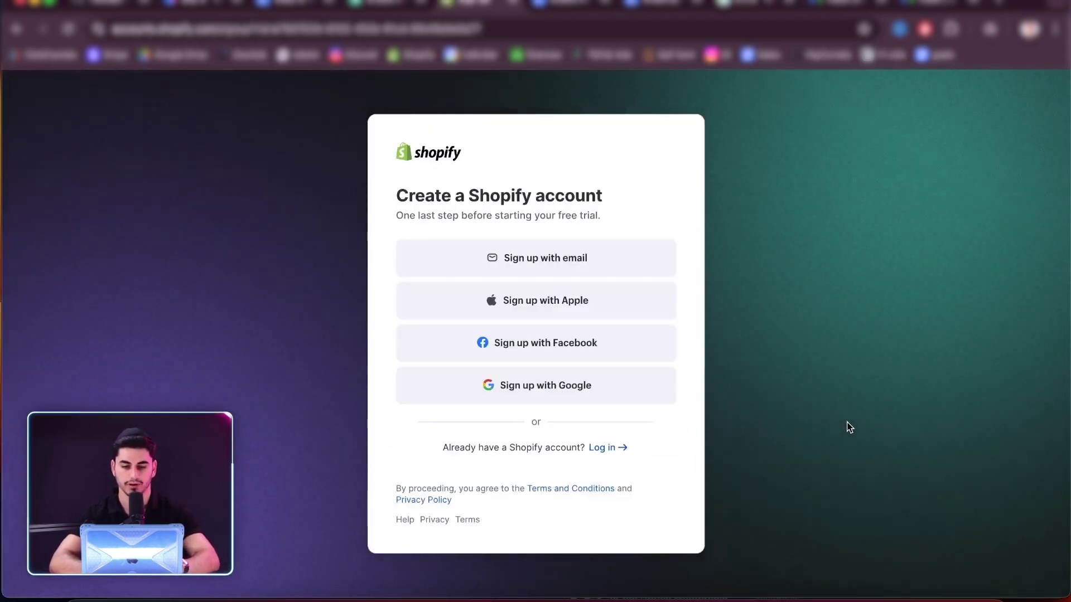
Step: Create the Shopify account by signing up with email, entering the account password and saving it in the browser
click(617, 266)
click(486, 269)
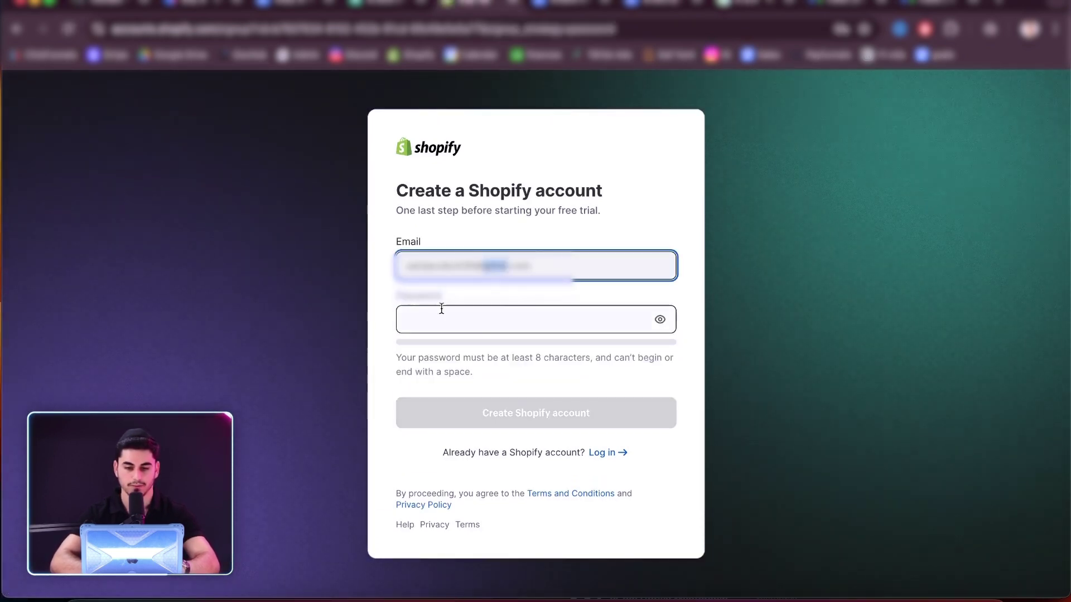
click(466, 316)
text(•••••••••)
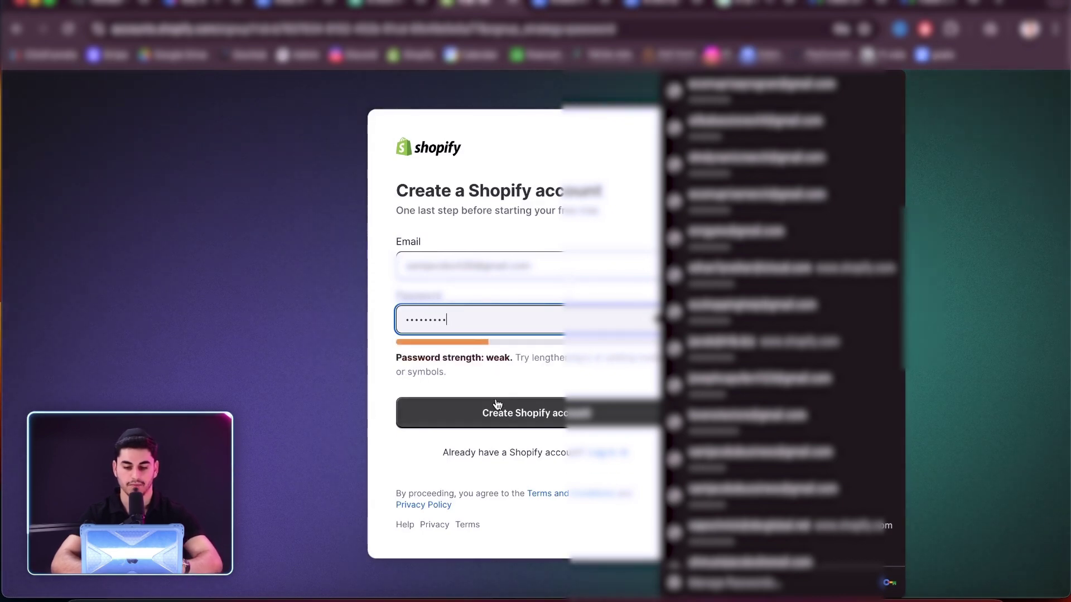
click(491, 414)
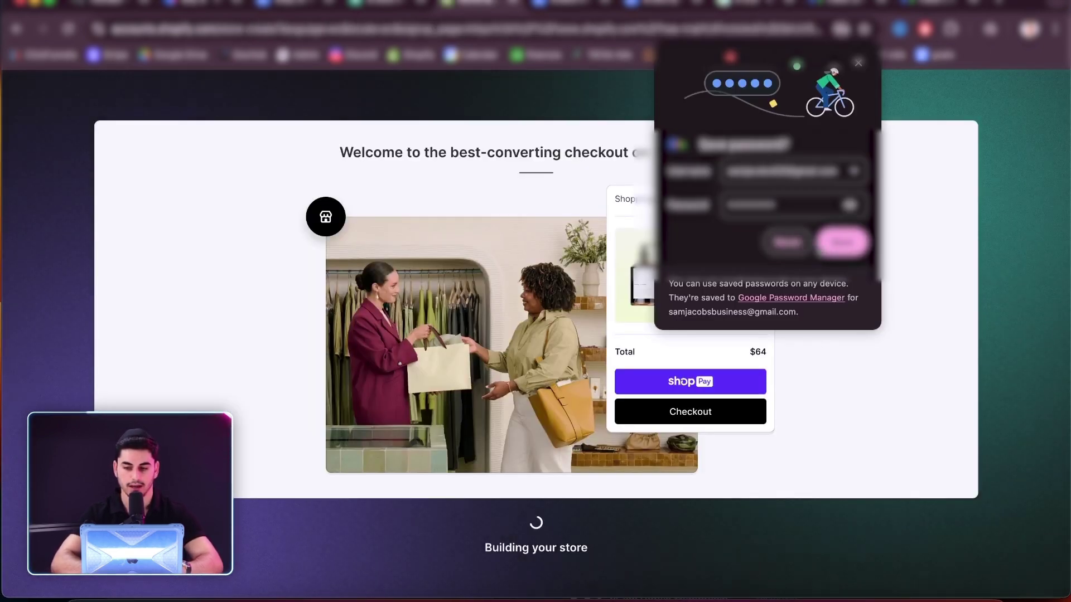
click(842, 242)
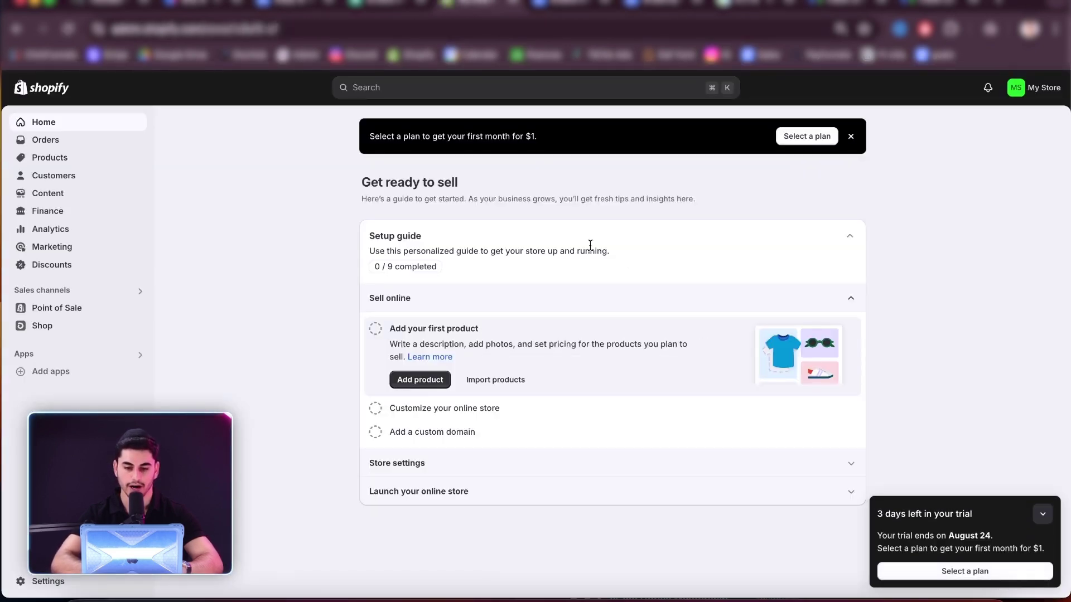
Step: Return to BuildYourStore and mark the Create Your Shopify Account stage as done
click(396, 8)
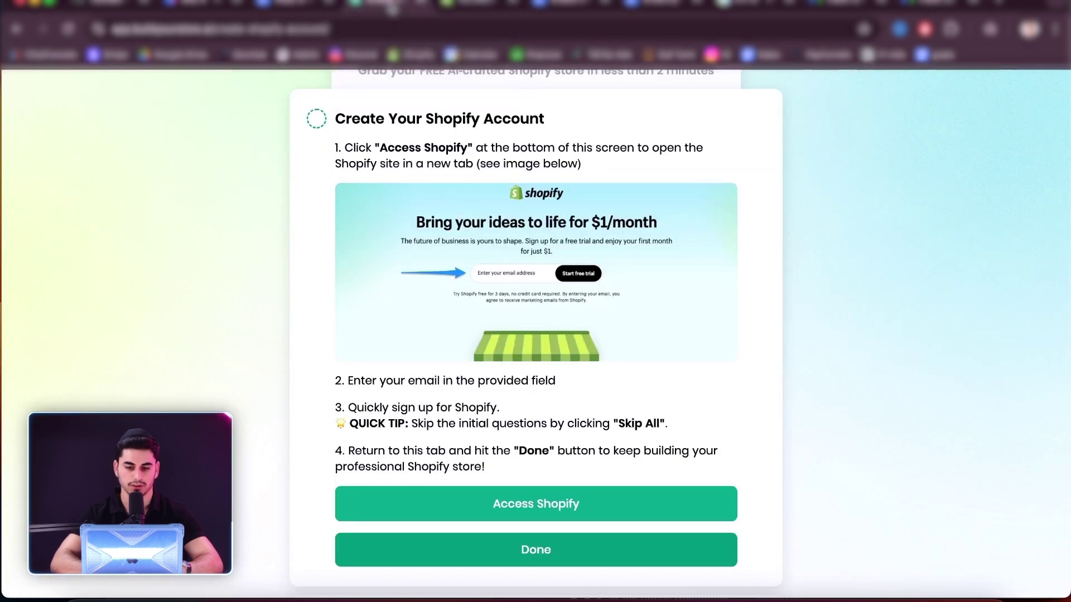
scroll(496, 321, down, 2)
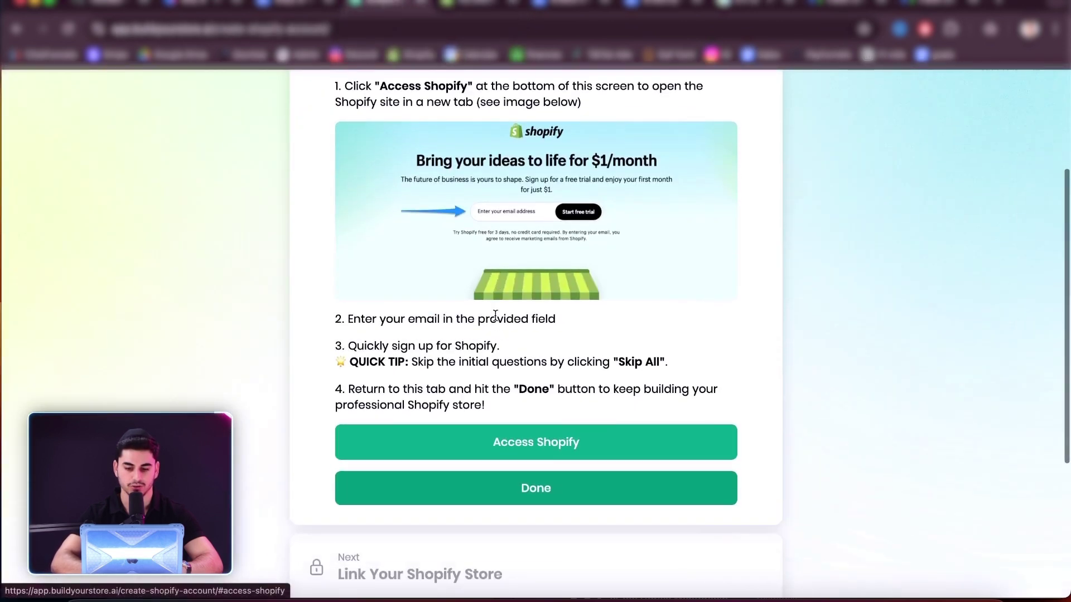
click(530, 484)
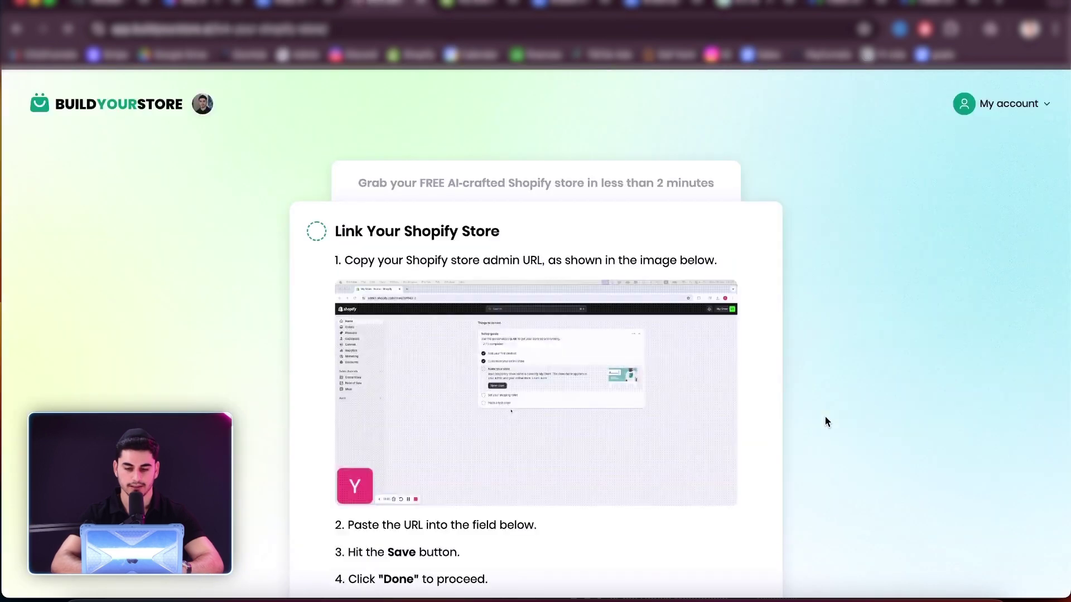
Step: Link the Shopify store by pasting and saving its admin URL as the Store URL, and complete the stage
scroll(792, 410, down, 1)
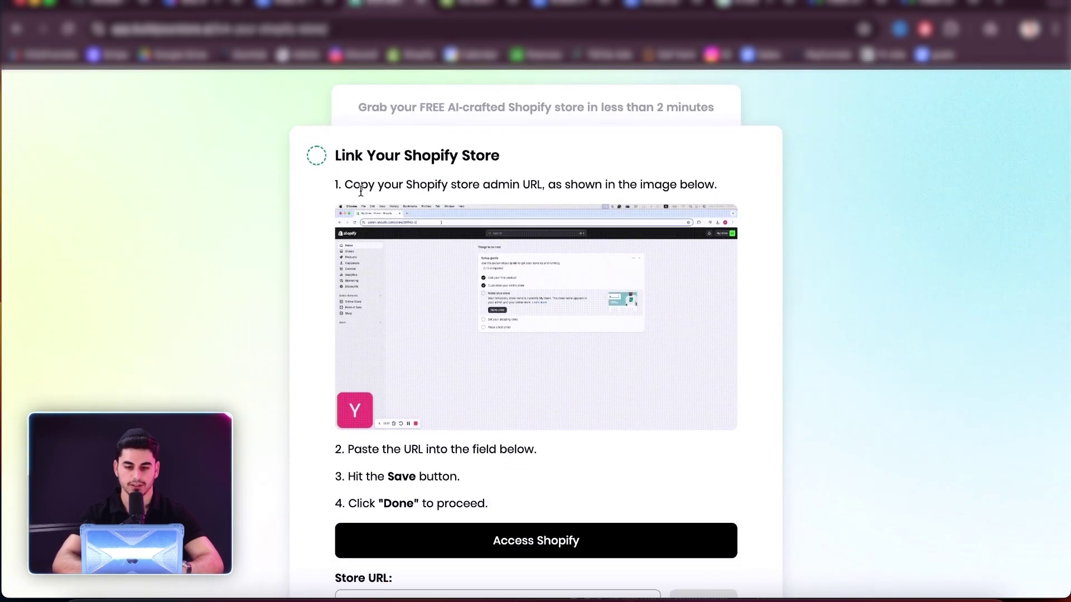
scroll(560, 406, down, 2)
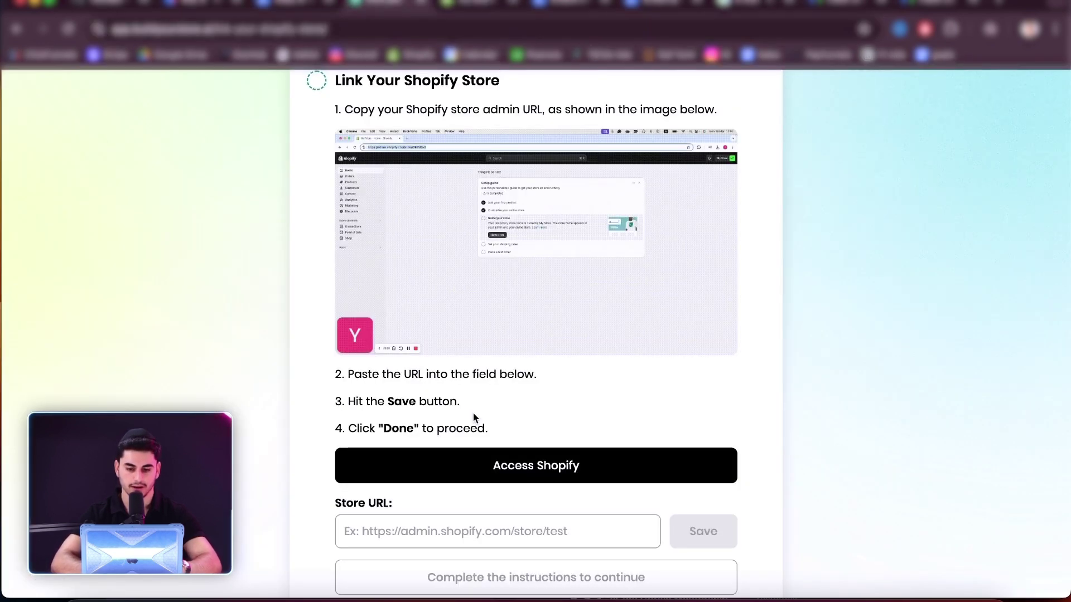
click(454, 531)
click(544, 491)
scroll(544, 504, down, 1)
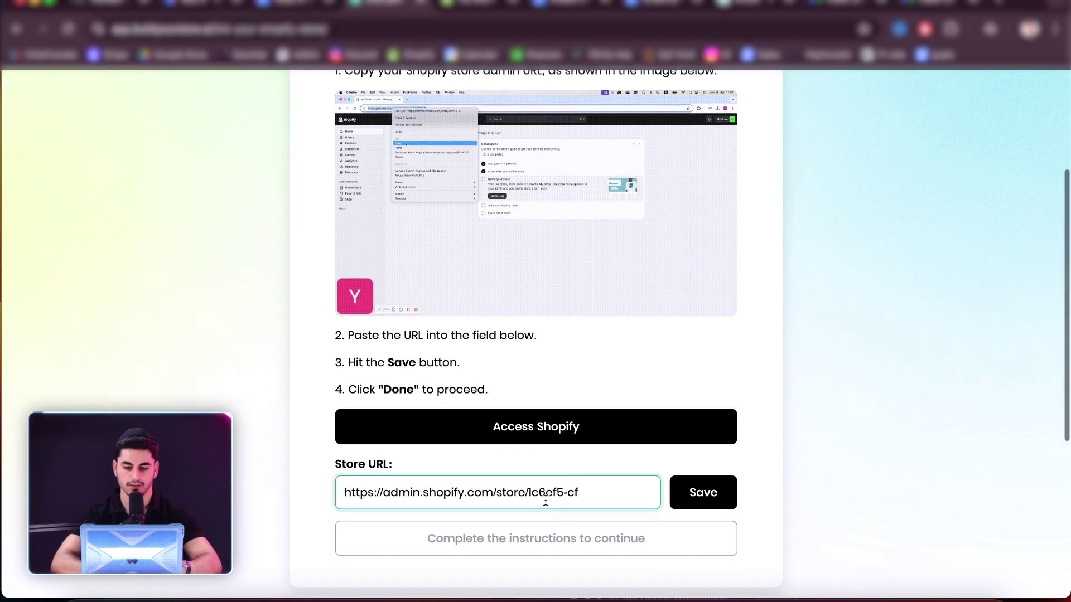
click(719, 499)
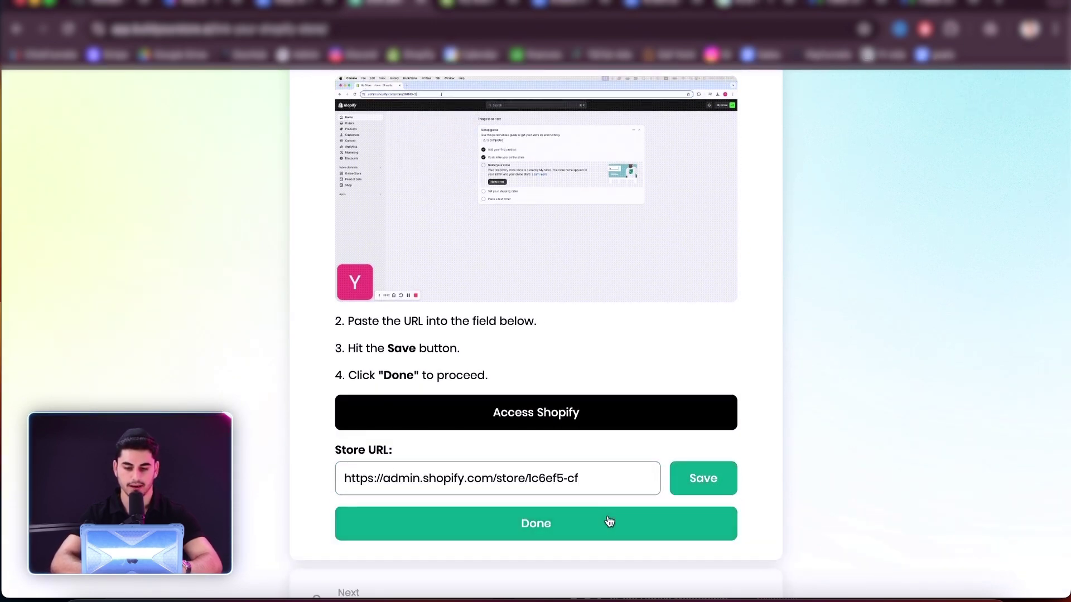
click(609, 521)
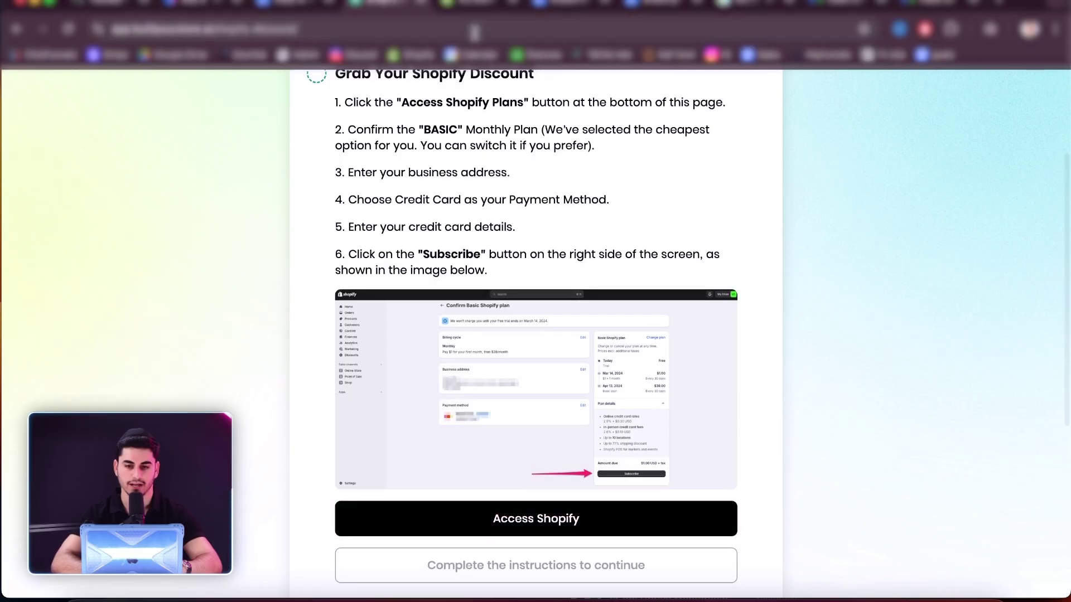
Step: Open the Shopify Basic monthly plan's subscription page from the discount instructions
click(473, 516)
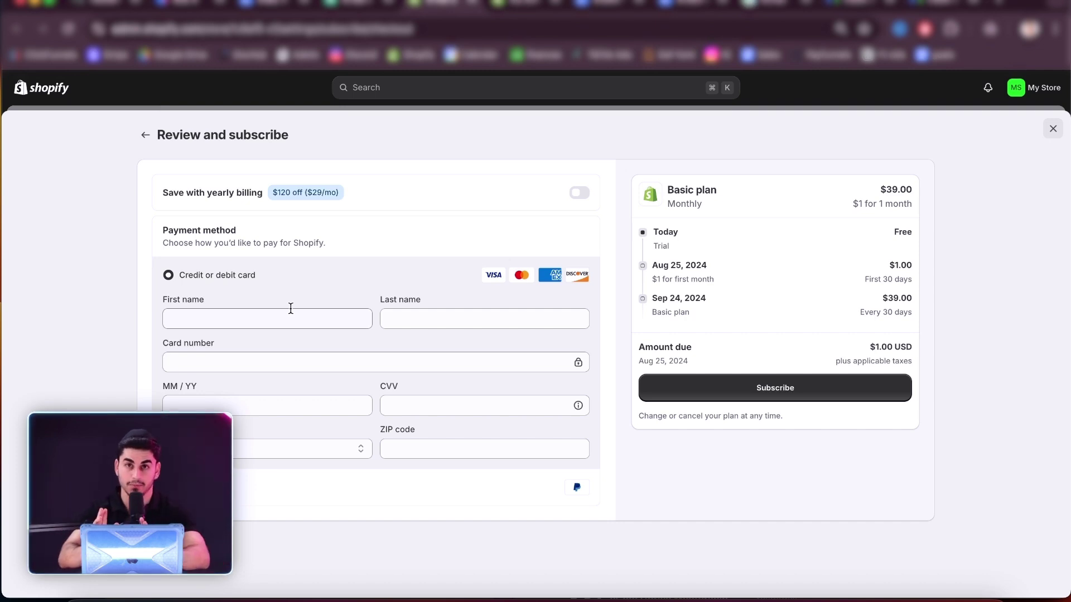
Step: Switch to the Google stopwatch to pause it and return to Shopify's Review and subscribe page
click(776, 10)
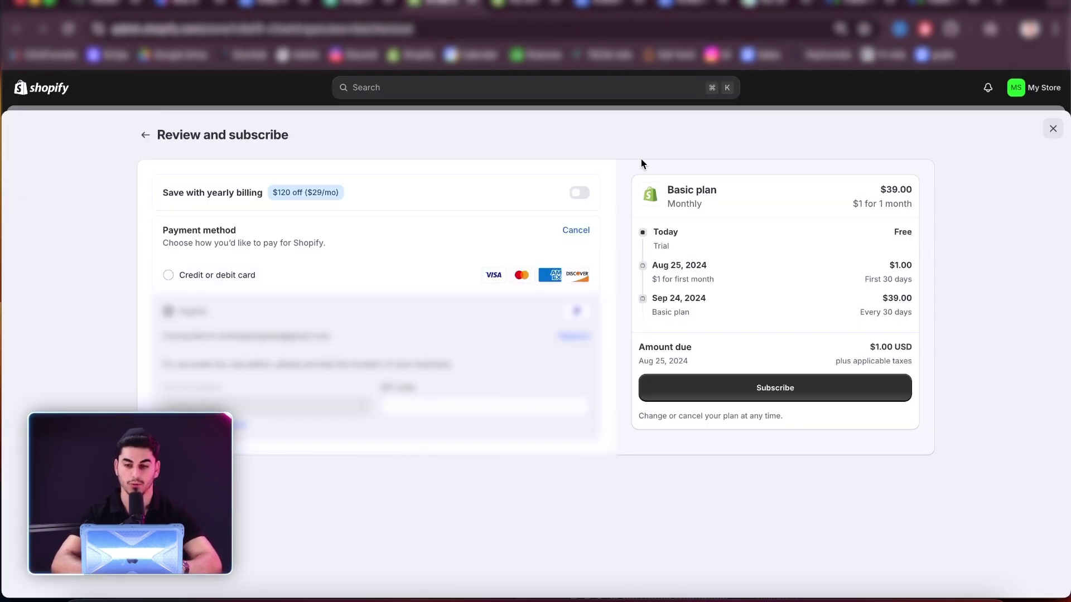
click(789, 6)
click(315, 552)
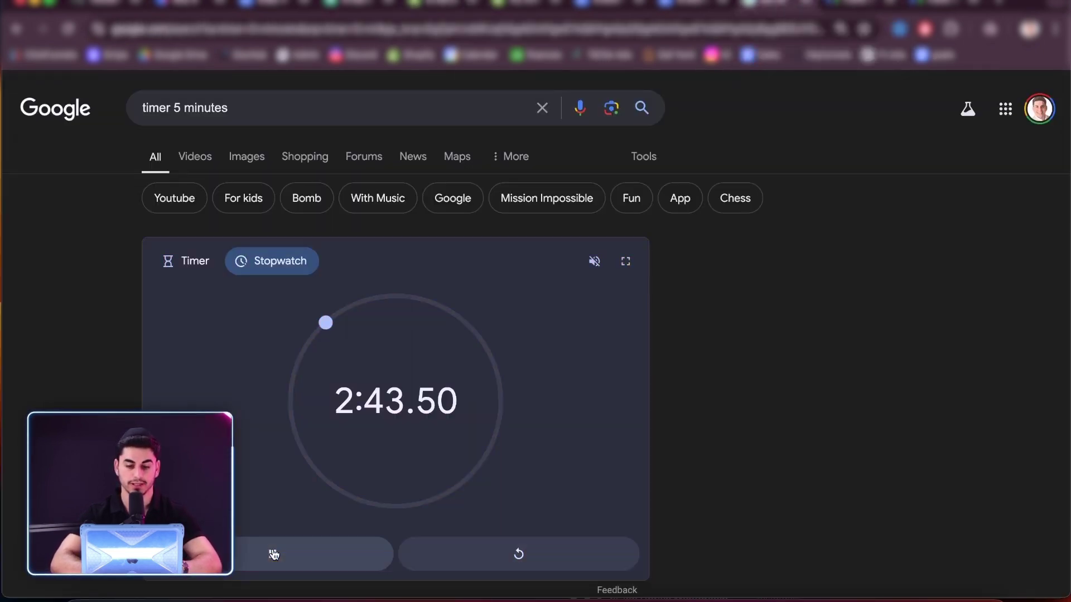
click(479, 8)
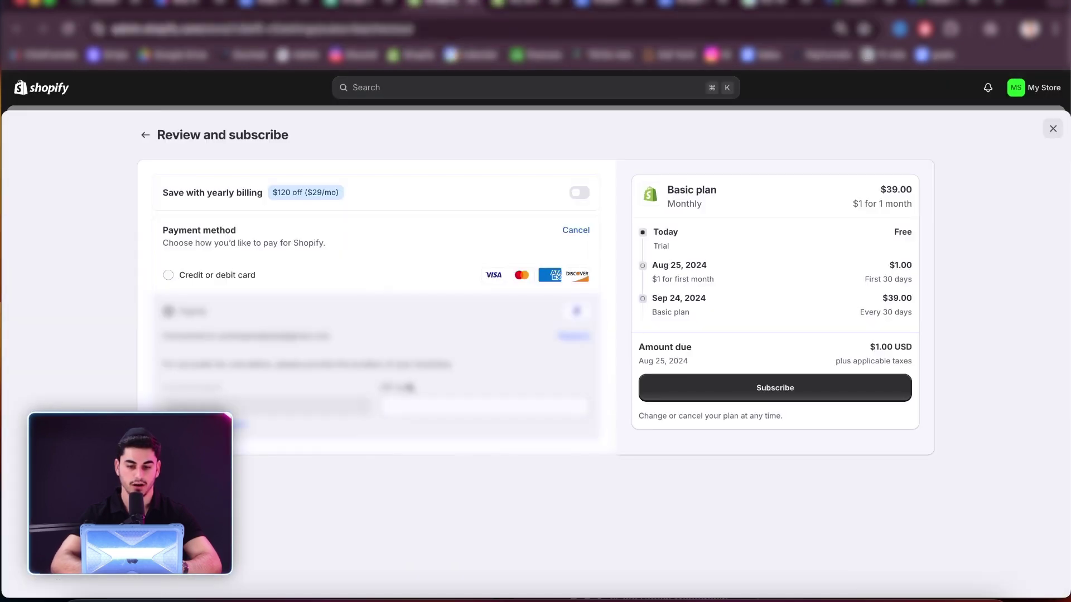
Step: Enter the business ZIP code and subscribe to the Shopify Basic monthly plan
click(414, 408)
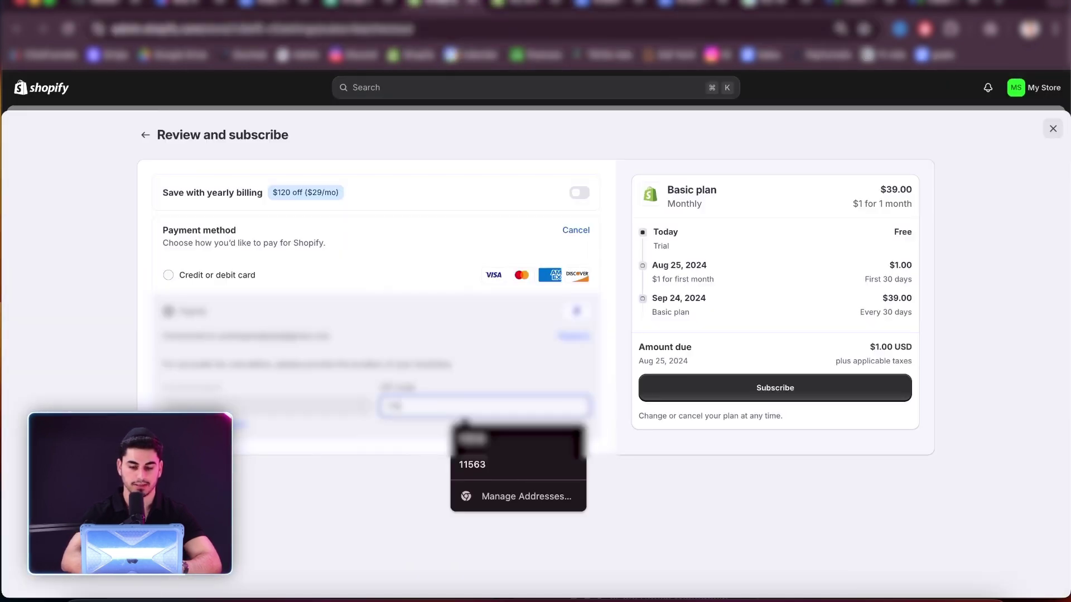
click(370, 481)
click(861, 388)
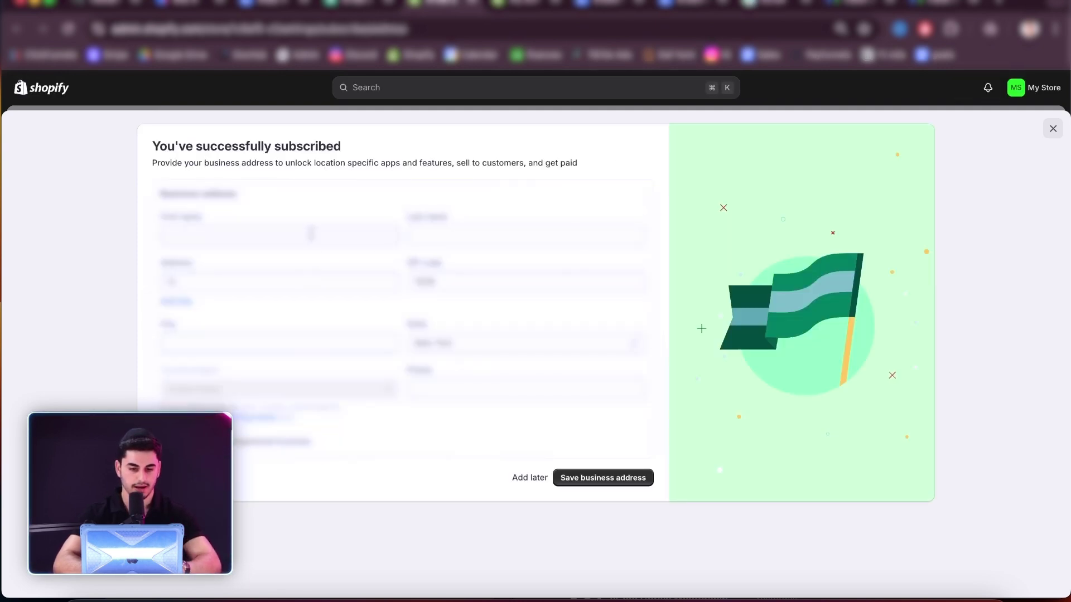
click(311, 232)
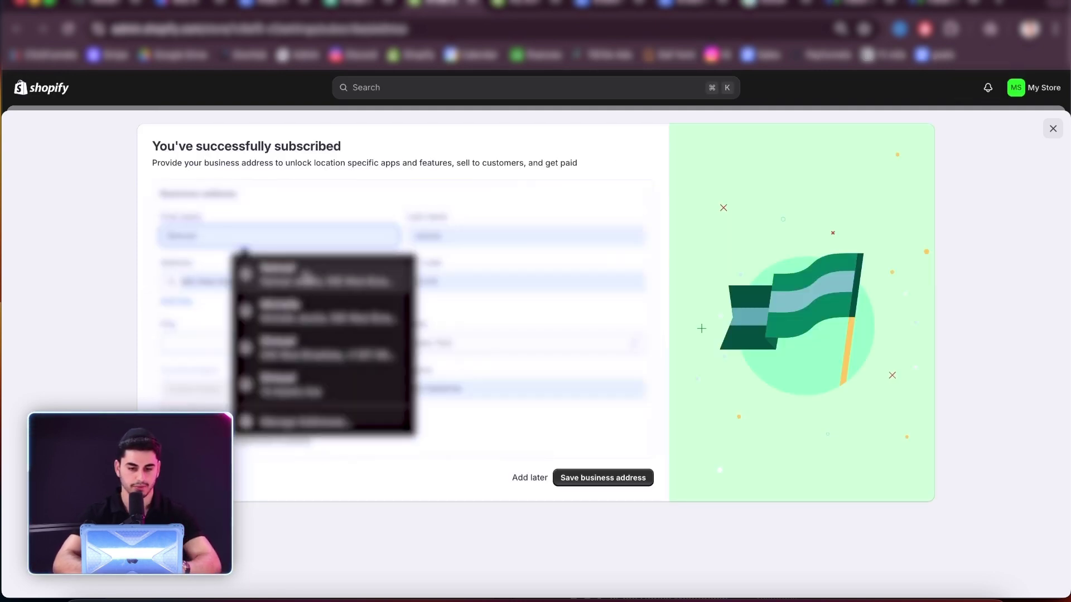
click(294, 266)
click(245, 328)
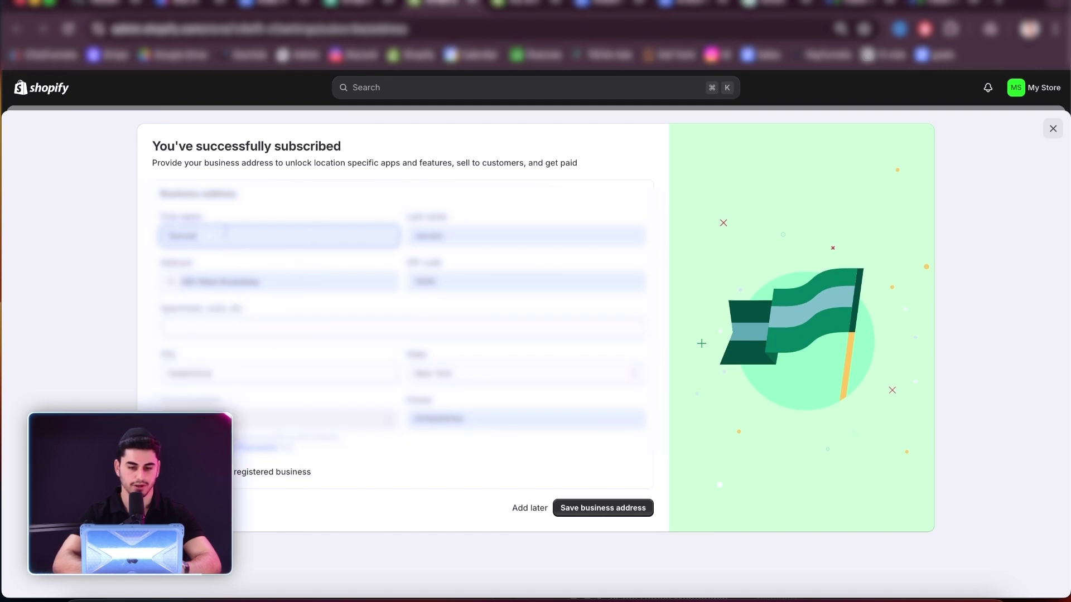
click(244, 247)
text(Abdul)
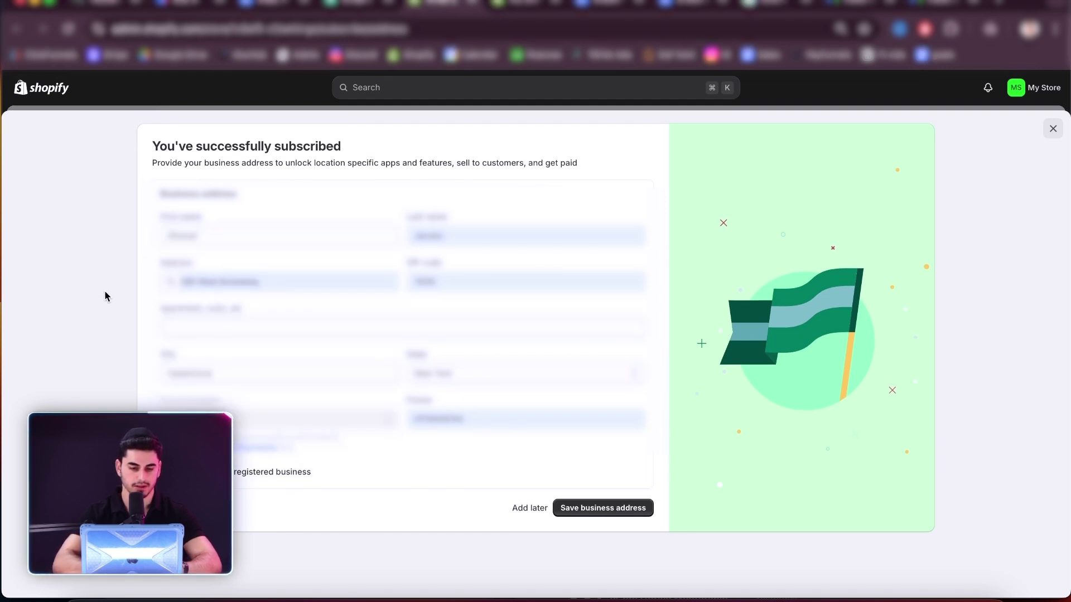
scroll(105, 295, down, 1)
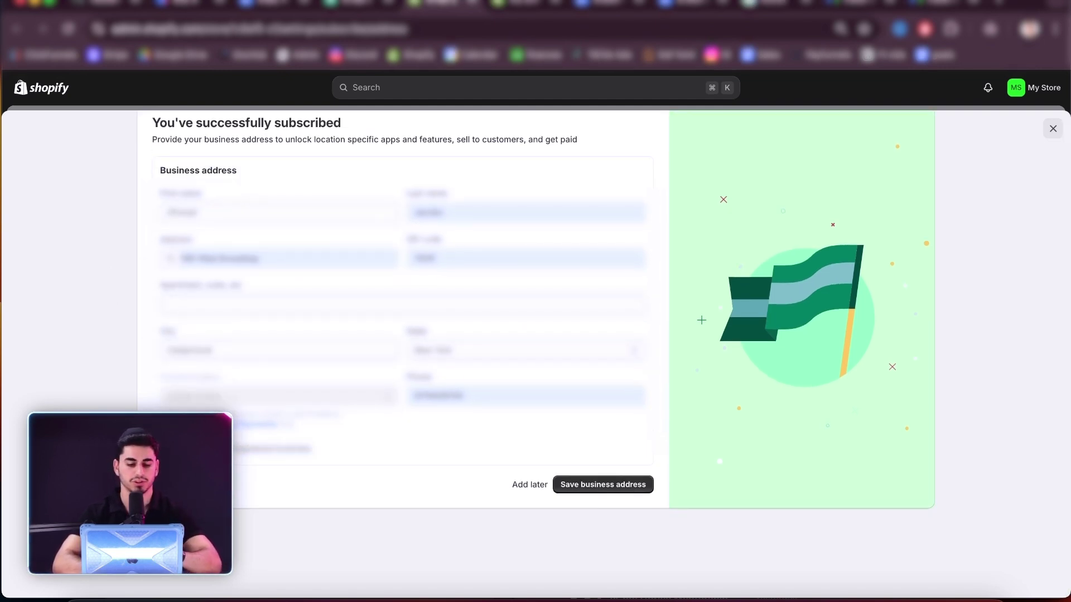
Step: Postpone adding the business address and return to BuildYourStore to mark the Shopify discount stage as done
click(539, 486)
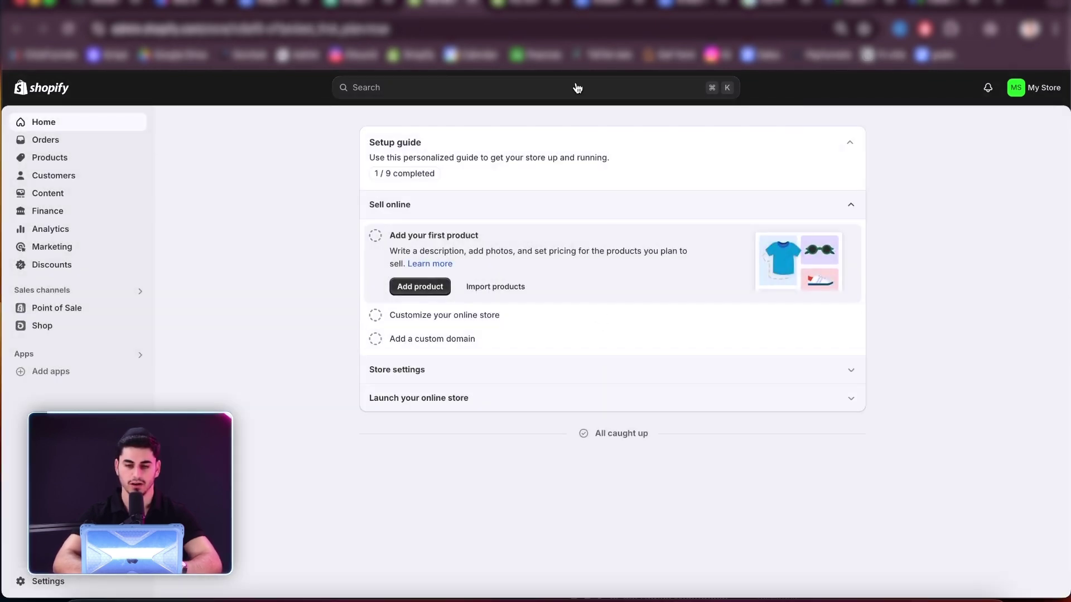
click(383, 13)
scroll(464, 340, down, 2)
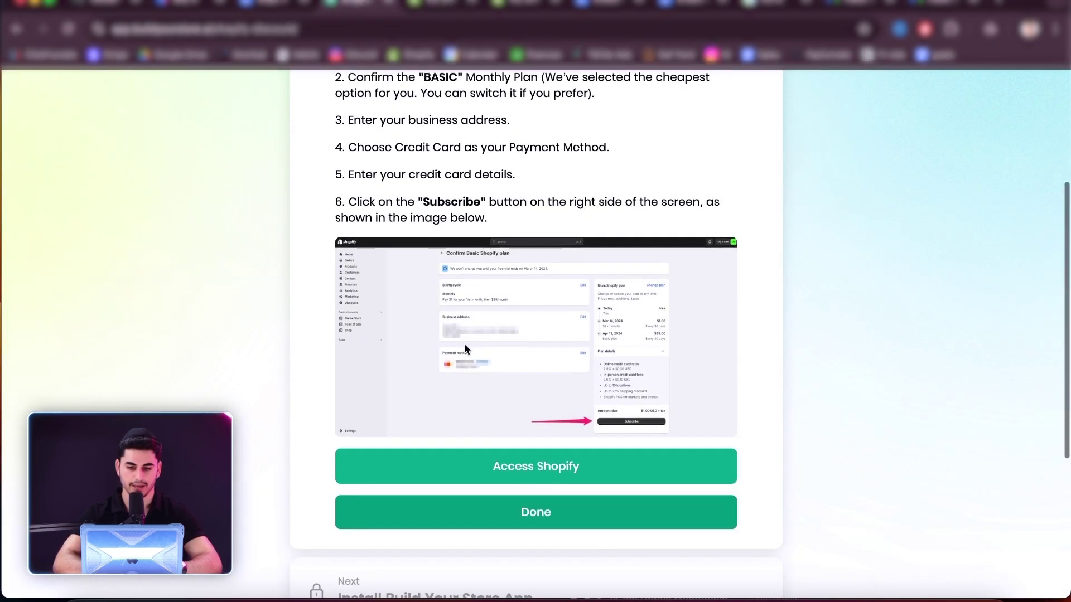
click(484, 505)
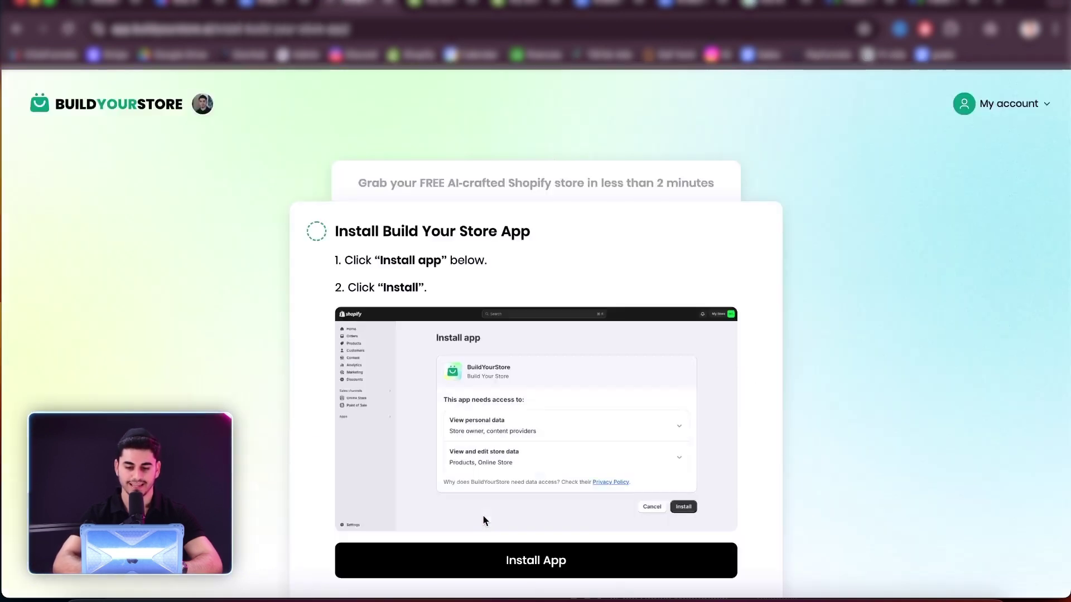
Step: Install the Build Your Store app on the Shopify store and start the AI customization of the store
click(482, 517)
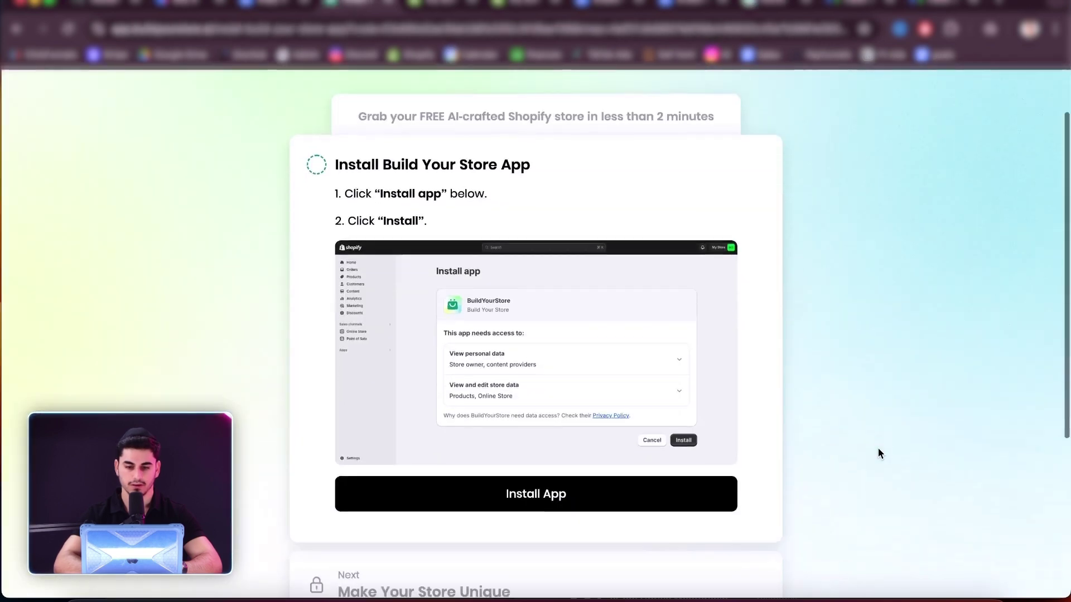
click(626, 485)
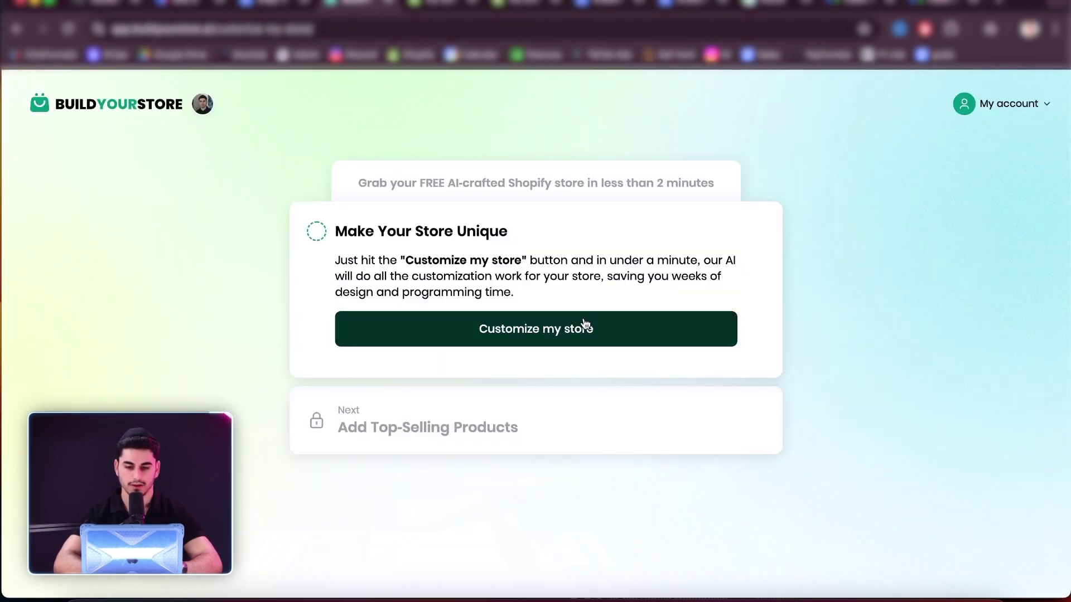
click(582, 325)
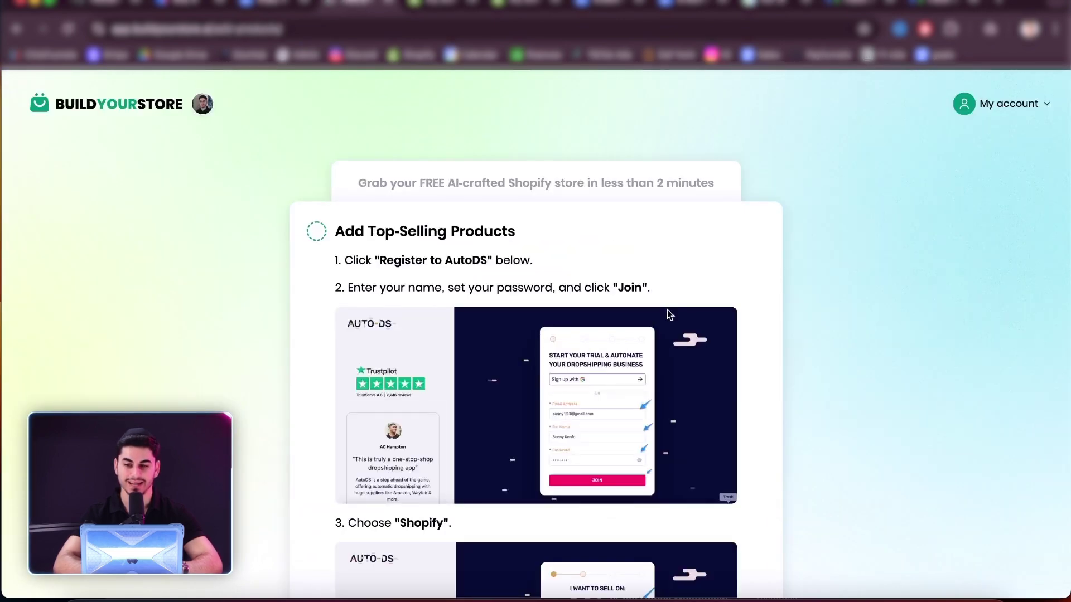
Step: Open the AutoDS registration from the Add Top-Selling Products stage and sign up with the account e-mail, full name and password
scroll(667, 309, down, 5)
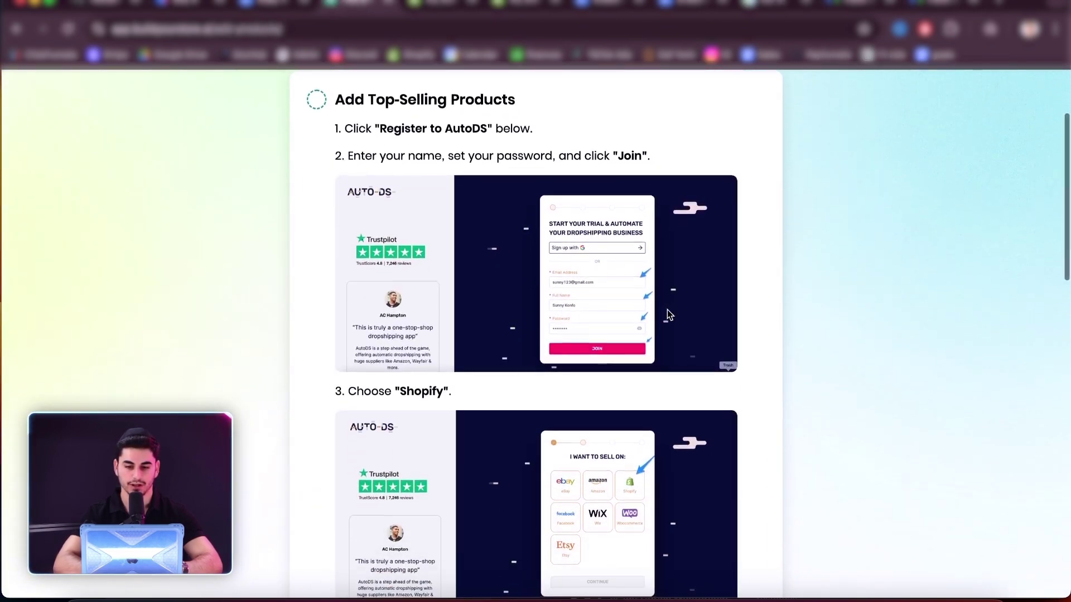
scroll(667, 309, down, 3)
scroll(667, 310, down, 3)
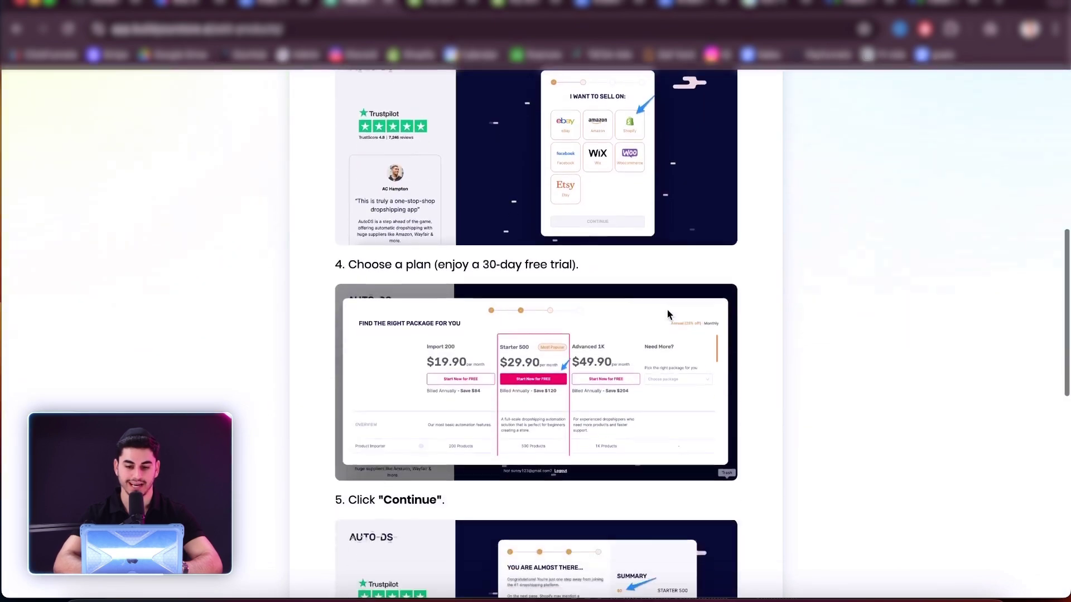
scroll(667, 310, down, 7)
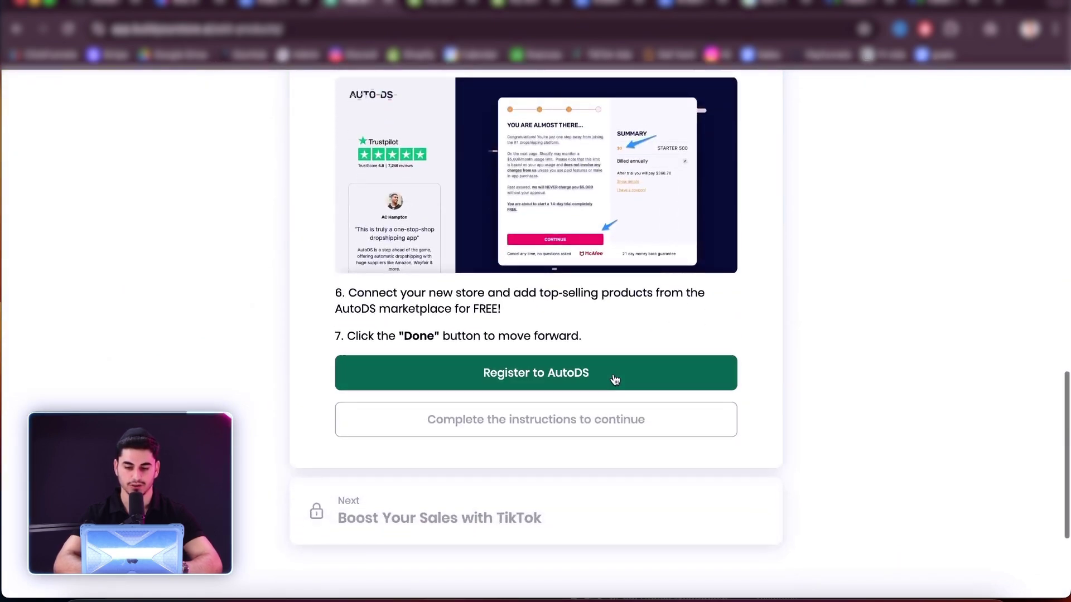
click(614, 375)
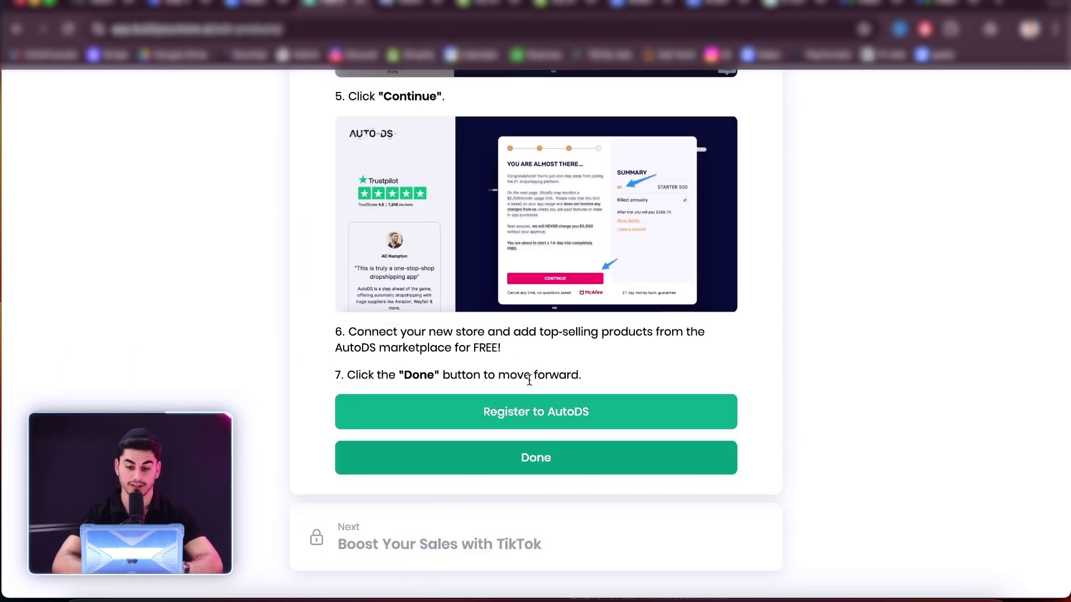
click(533, 413)
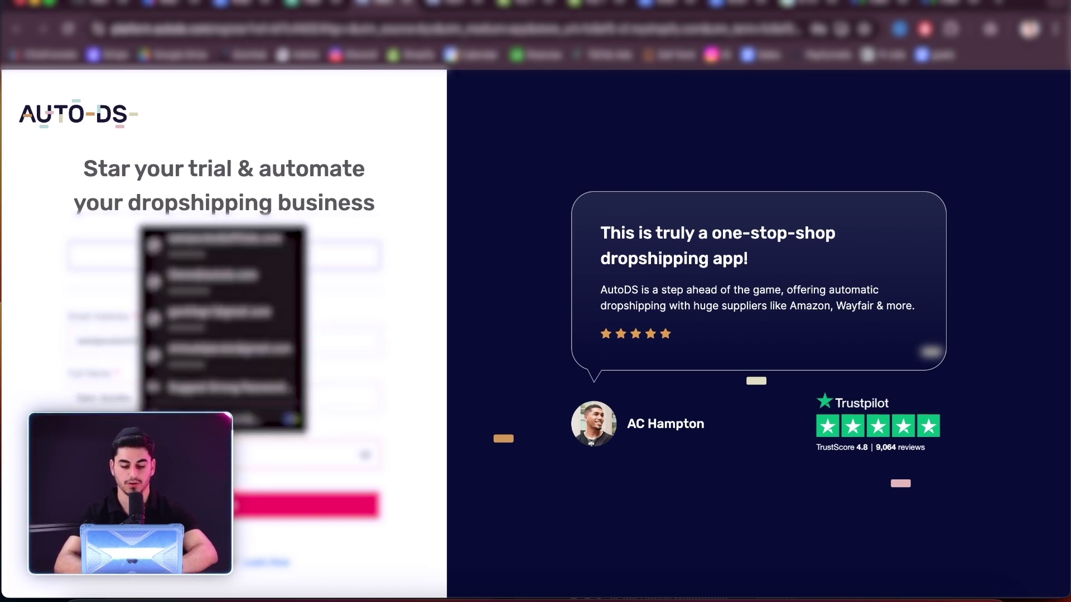
key(Escape)
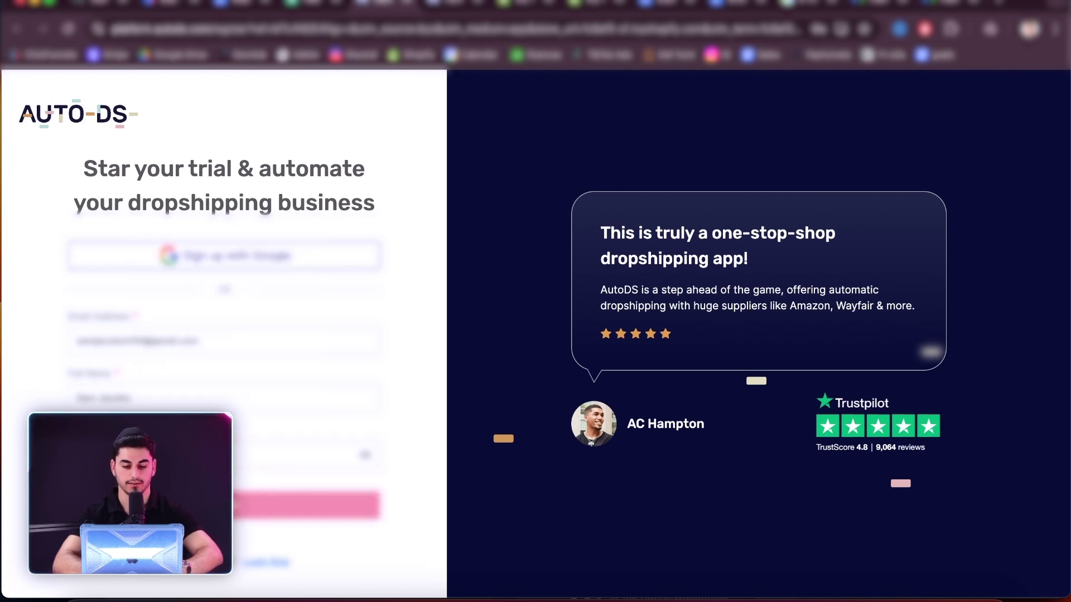
Step: Switch to the Google stopwatch, toggle it and return to the AutoDS sign-up
click(775, 12)
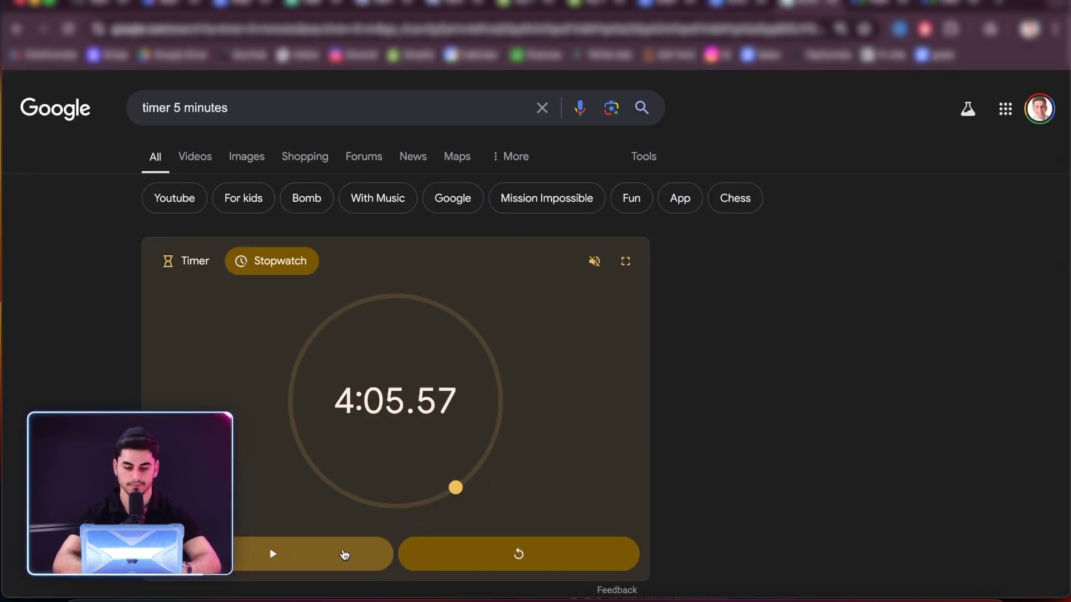
click(293, 565)
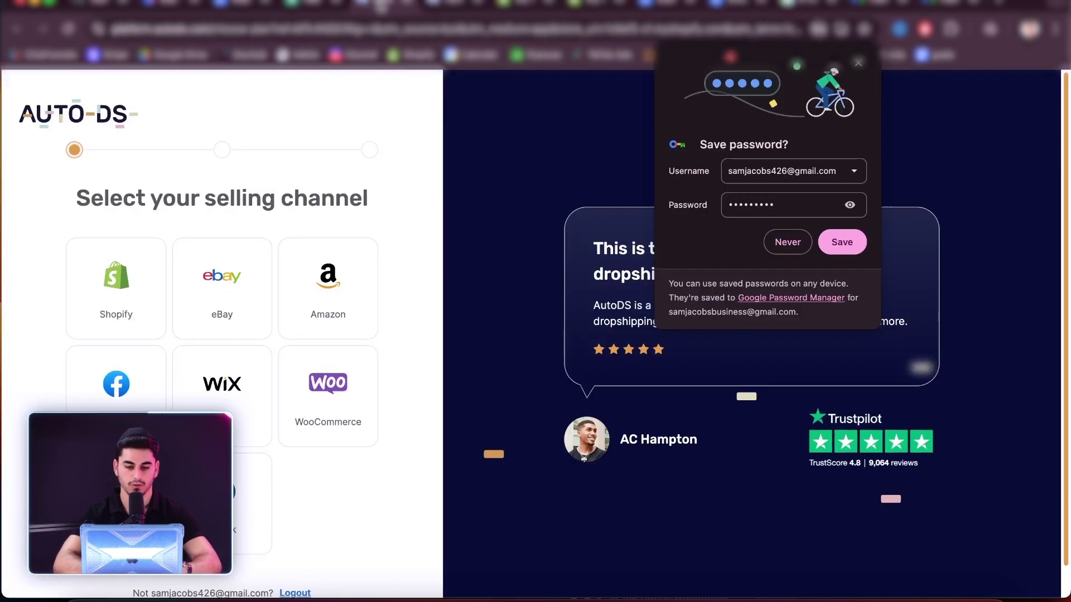
Step: Select Shopify as the AutoDS selling channel and decline the browser's offer to save the password
scroll(384, 275, down, 2)
click(141, 277)
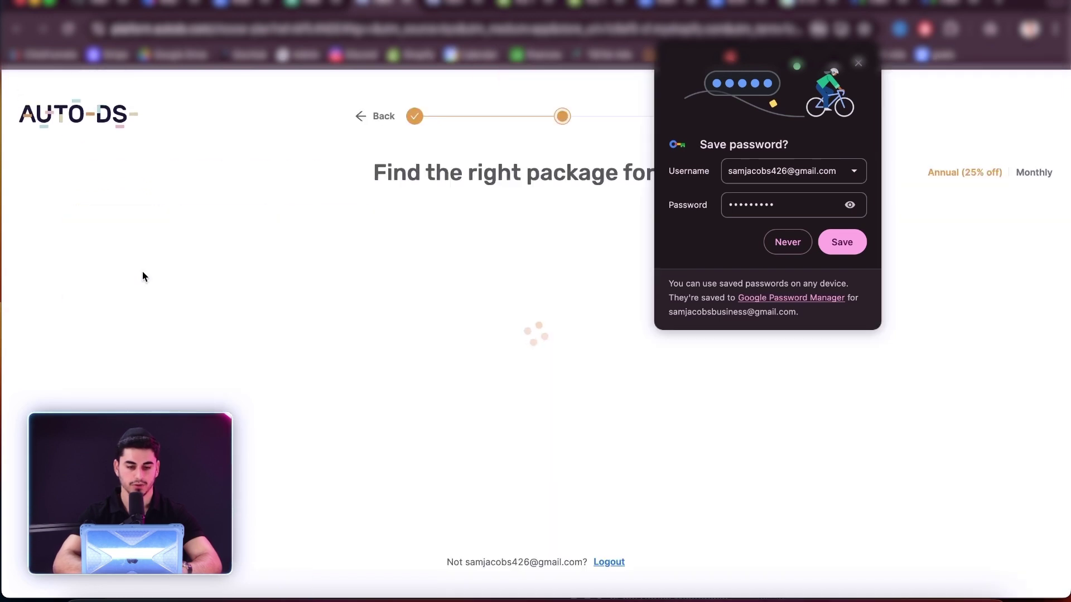
click(786, 241)
Step: Compare the AutoDS packages and return to BuildYourStore to mark the Add Top-Selling Products stage as done
scroll(622, 409, down, 2)
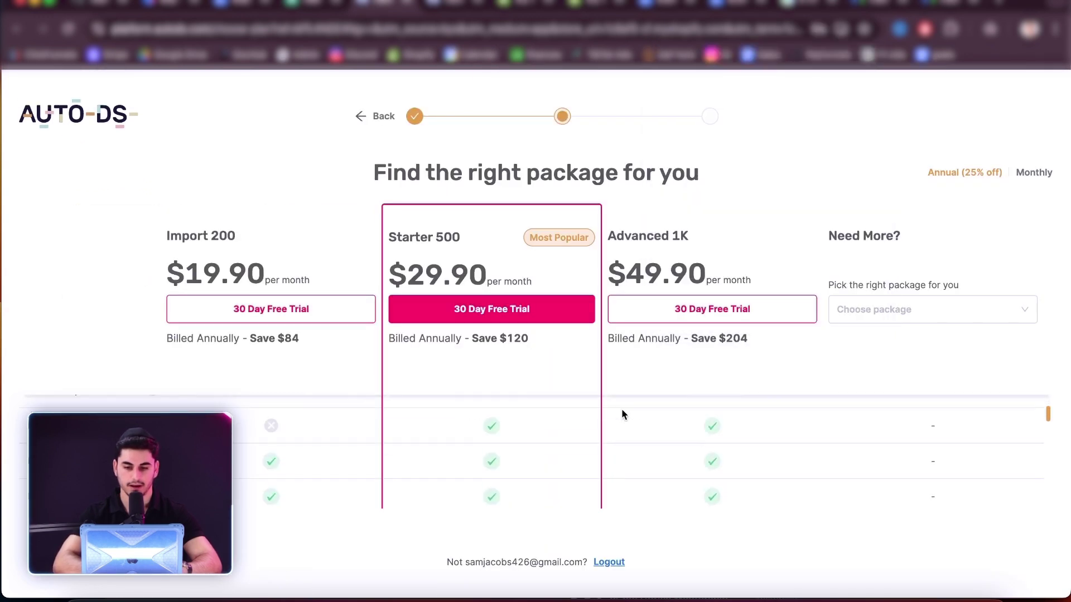
scroll(621, 409, up, 2)
scroll(551, 444, down, 3)
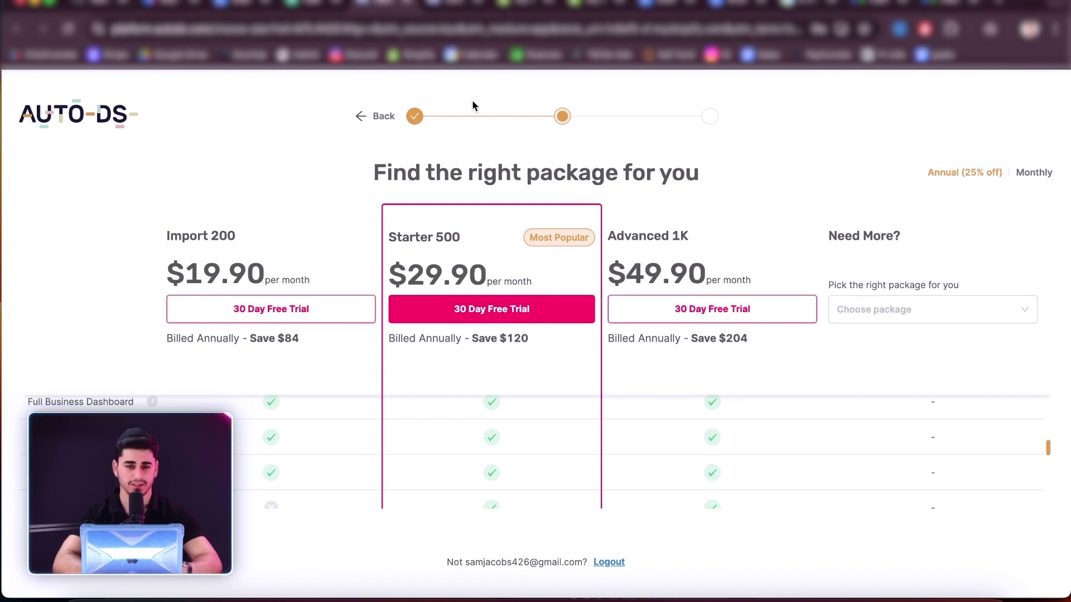
click(312, 11)
scroll(449, 400, down, 1)
click(496, 383)
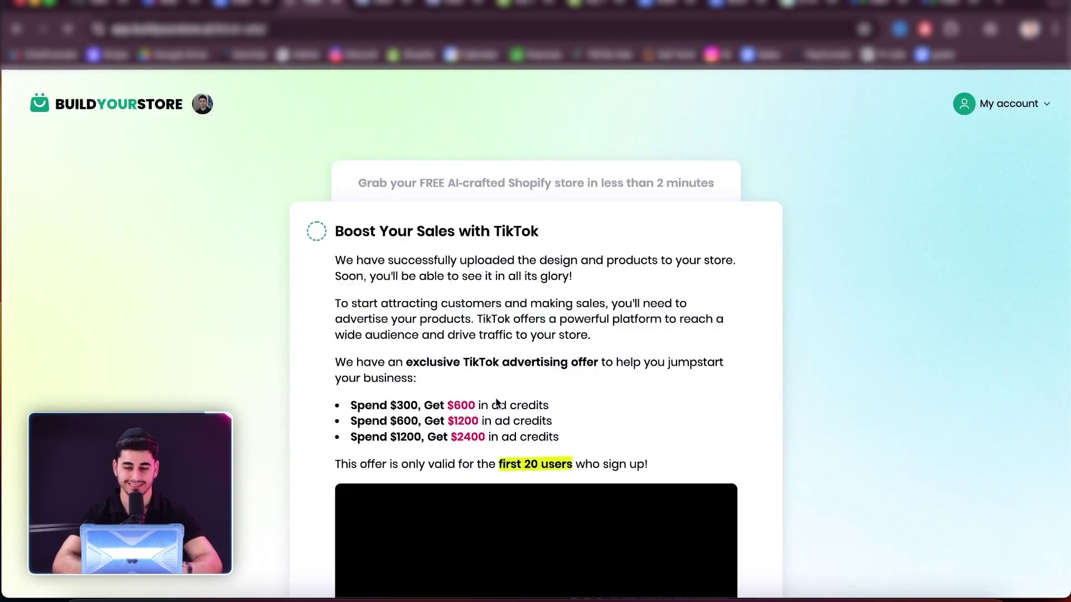
Step: Open the free TikTok ad credits offer, and return to BuildYourStore to mark the Boost Your Sales with TikTok stage as done
scroll(497, 402, down, 7)
click(497, 401)
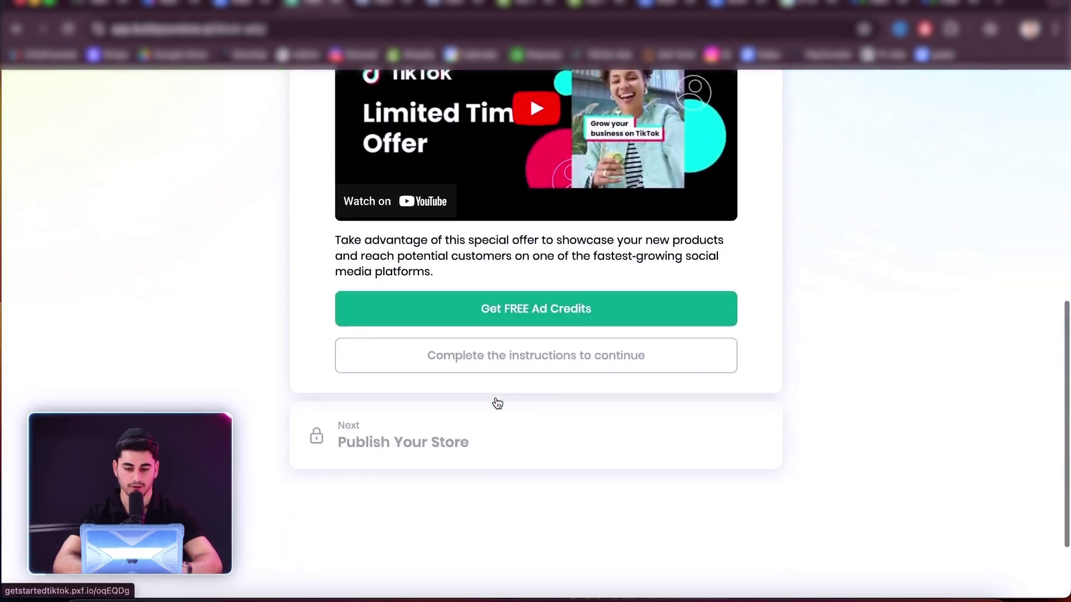
scroll(497, 402, down, 5)
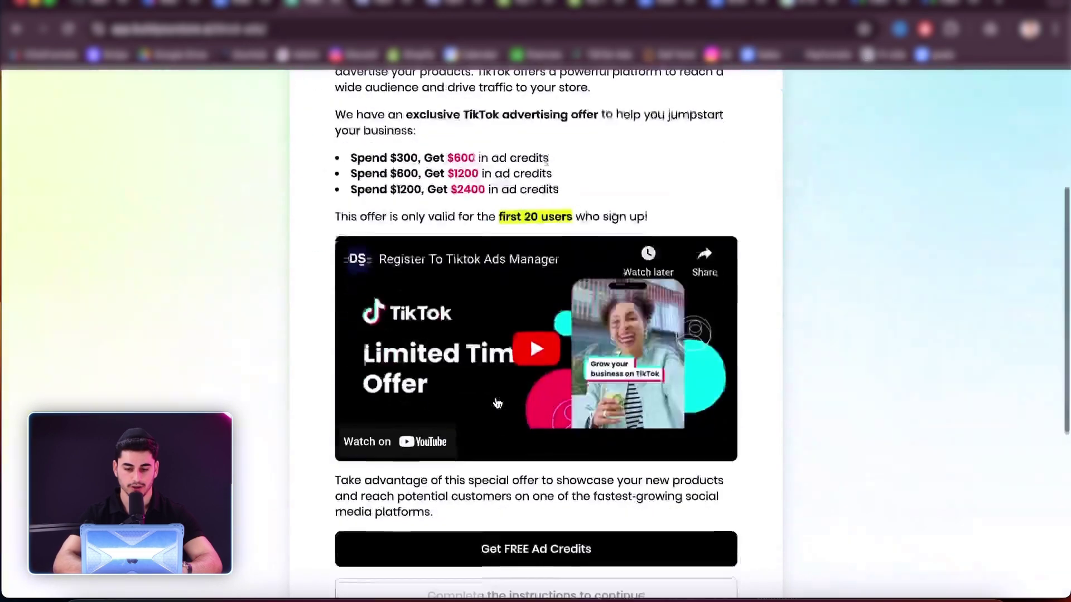
click(500, 496)
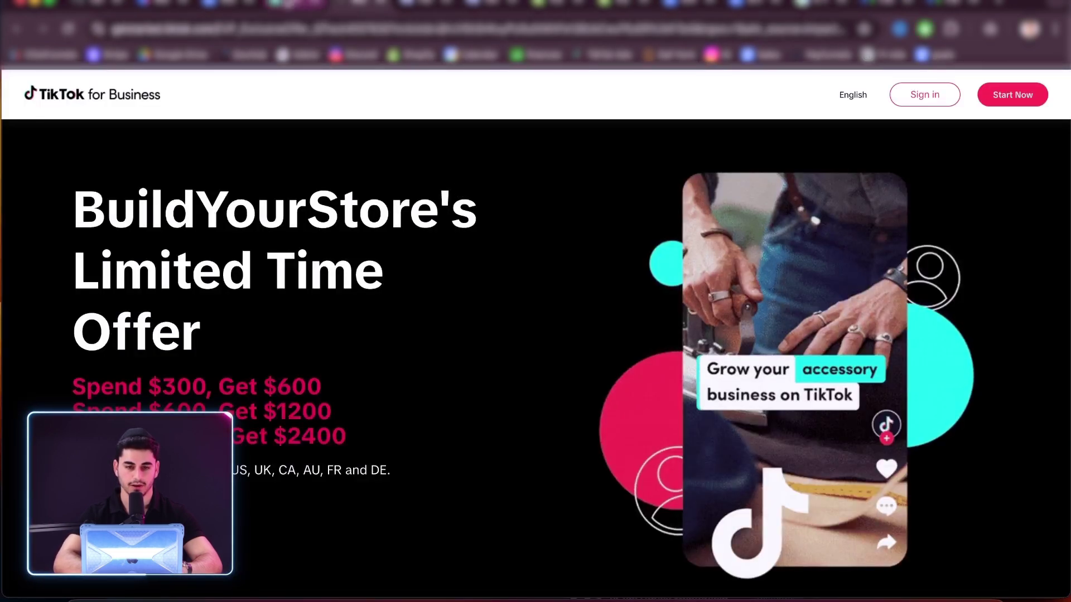
key(super+bracketleft)
scroll(486, 449, down, 3)
click(588, 414)
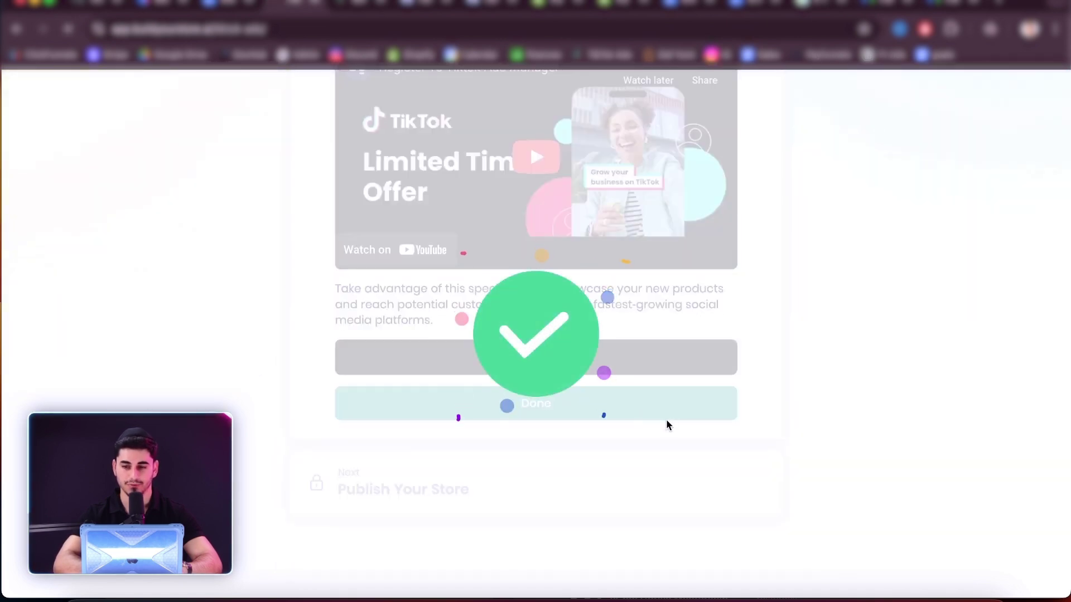
Step: Open Shopify's Online Store Preferences from the Publish Your Store stage and go to the password protection section
scroll(667, 422, down, 3)
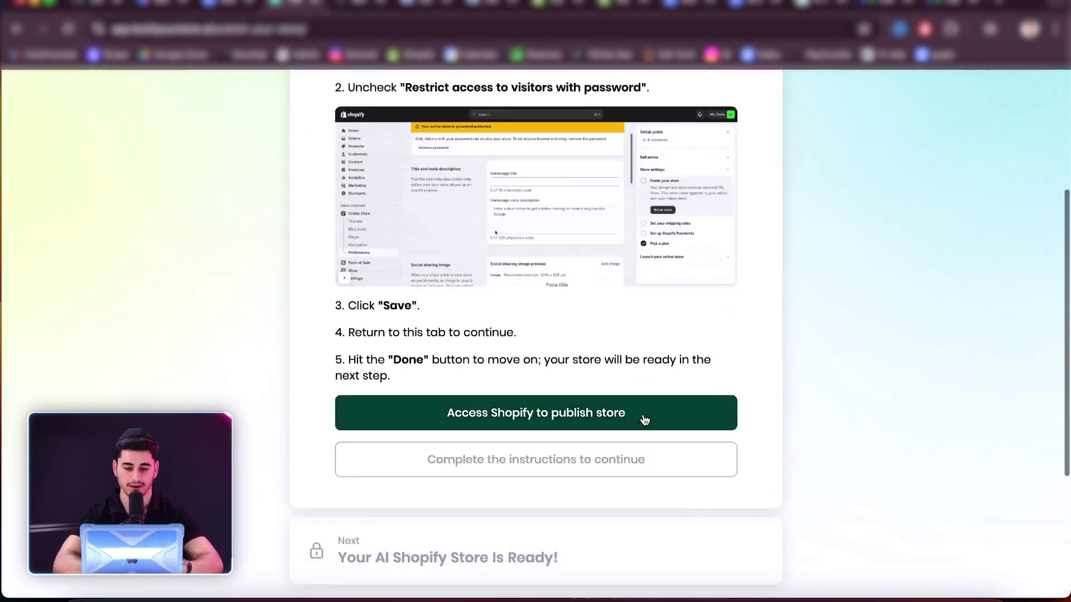
click(616, 419)
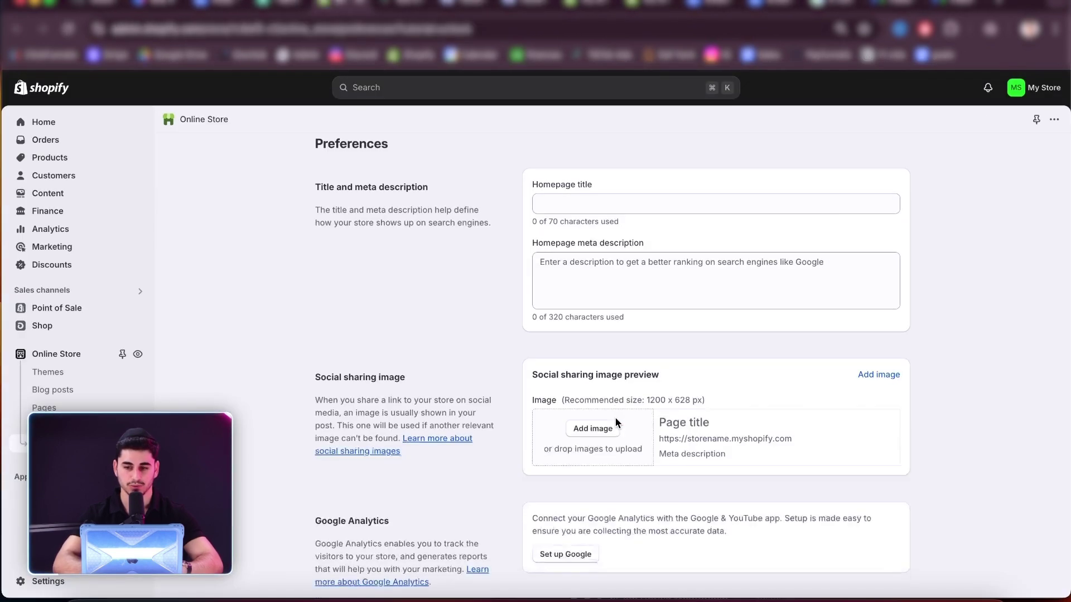
scroll(614, 417, down, 10)
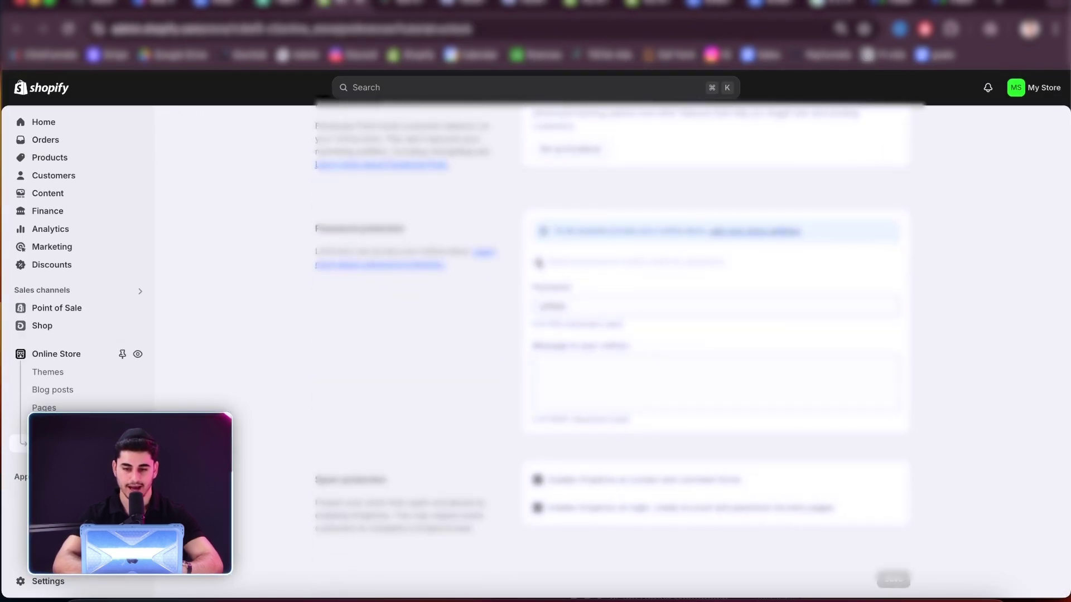
Step: Fill in and save the business address required to open the store, and return to the password protection section
click(733, 235)
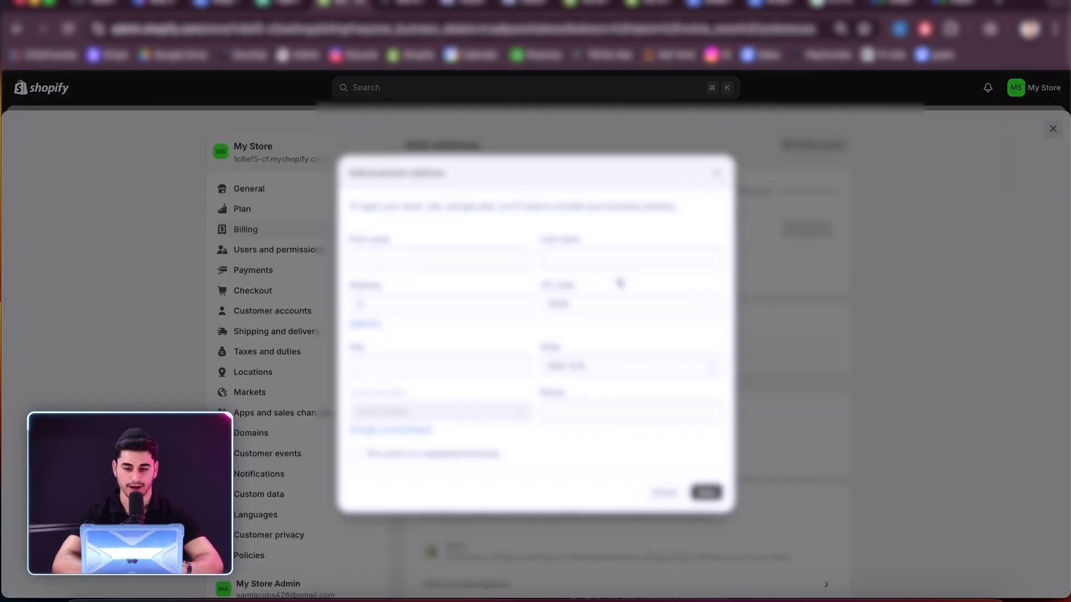
click(496, 305)
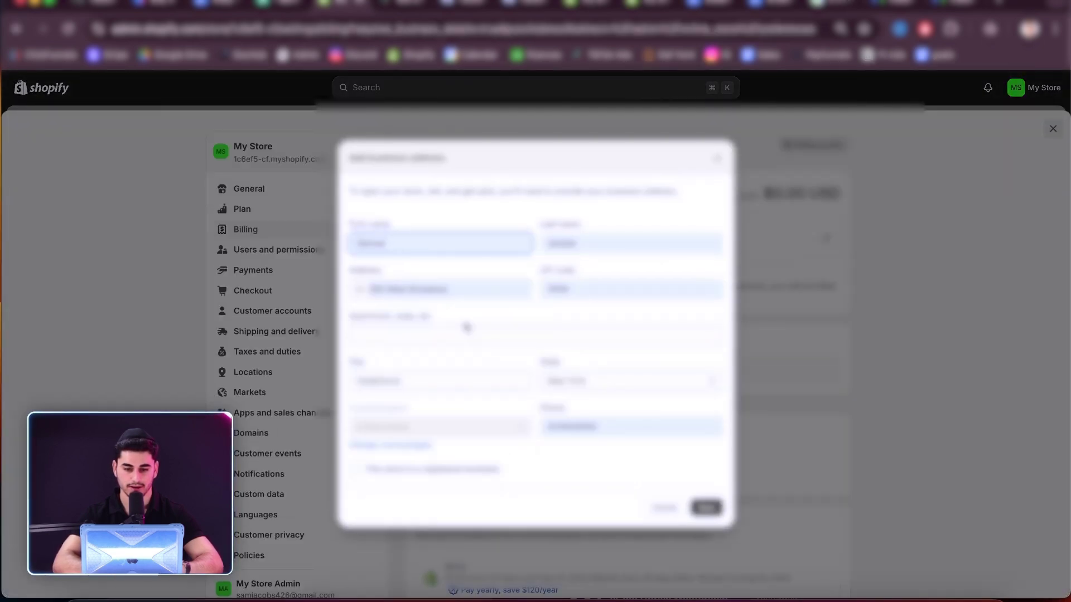
click(713, 509)
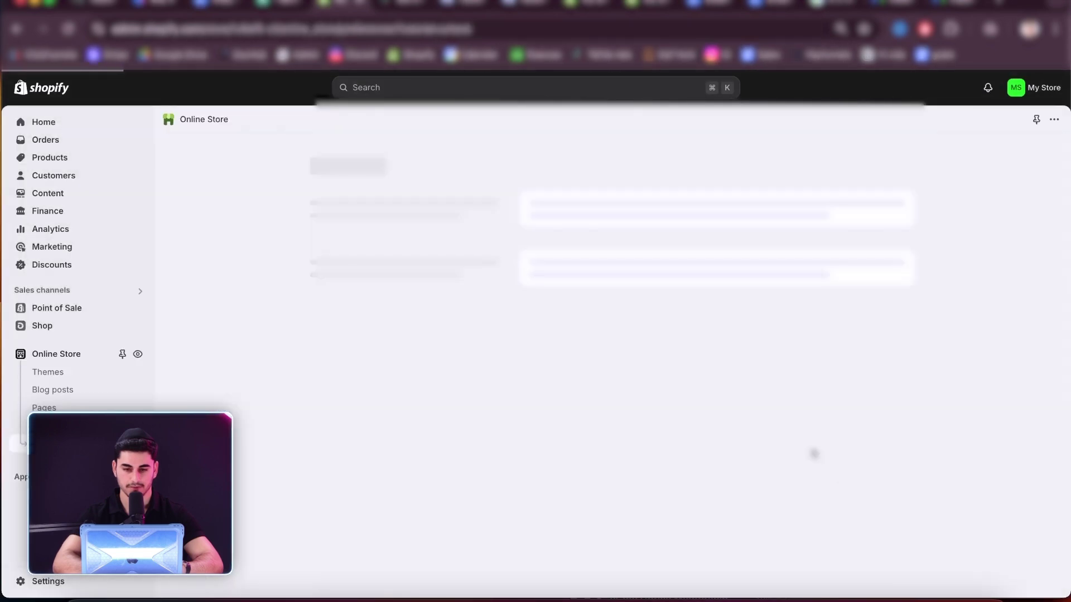
scroll(813, 453, down, 10)
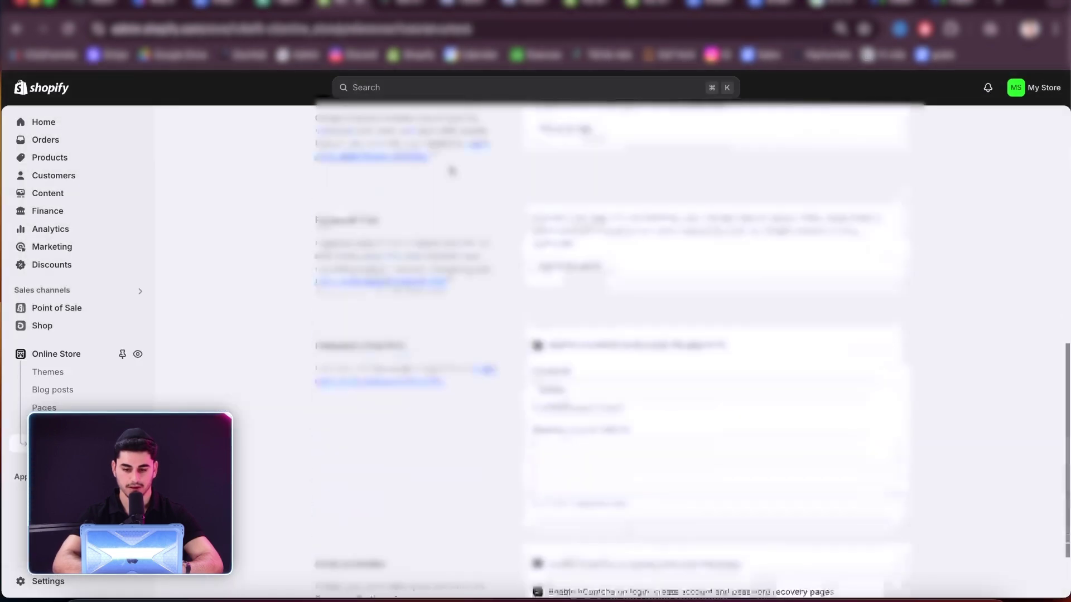
Step: Turn off the visitor password restriction, and mark the Publish Your Store stage as done to access the live store
click(575, 262)
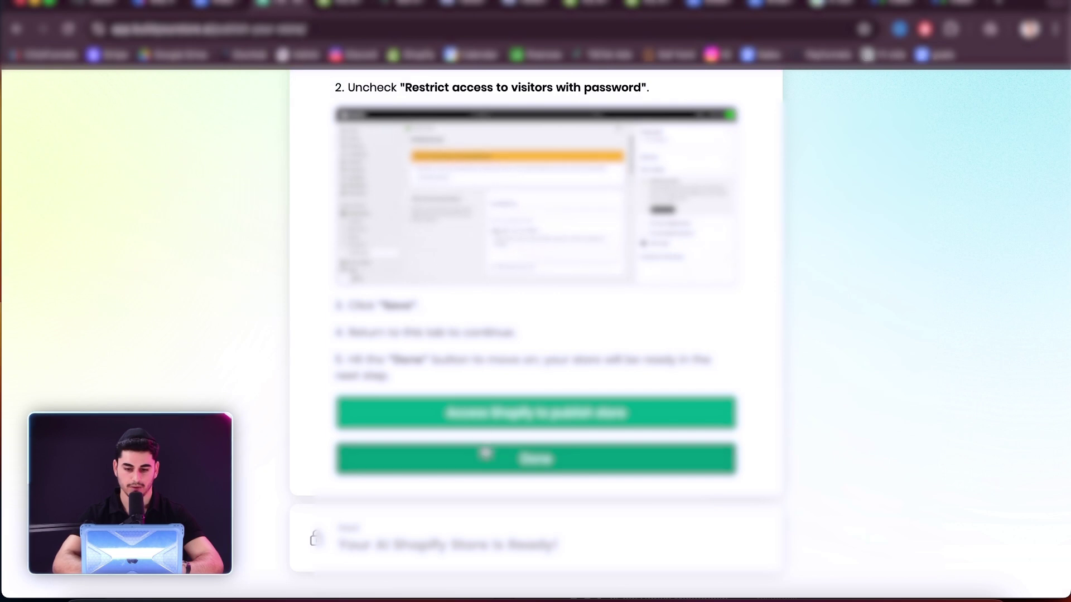
click(486, 456)
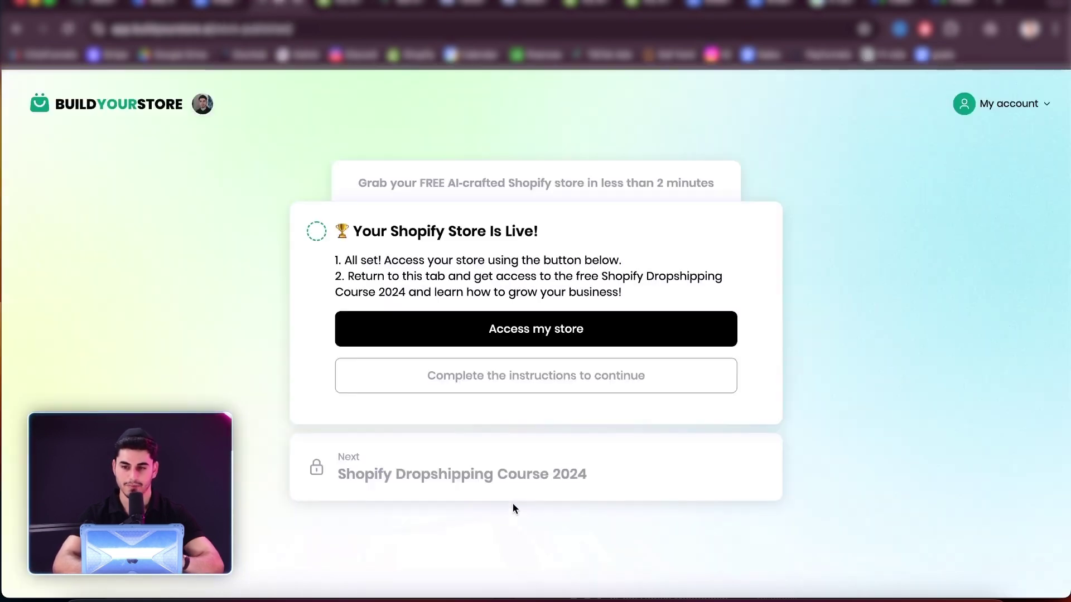
click(544, 327)
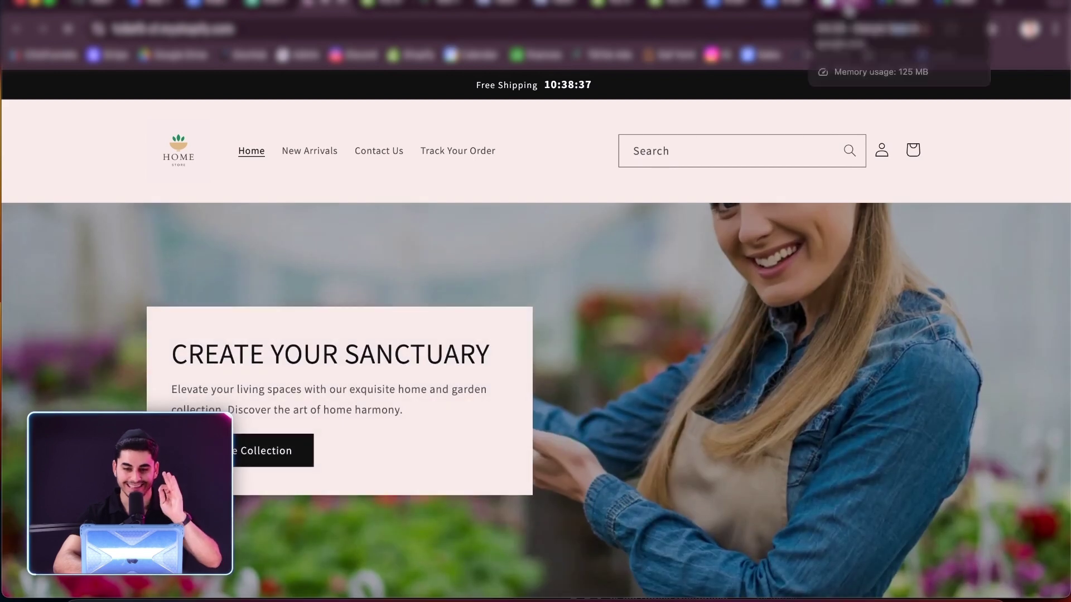
Step: Pause the running Google stopwatch and return to the live storefront
click(847, 5)
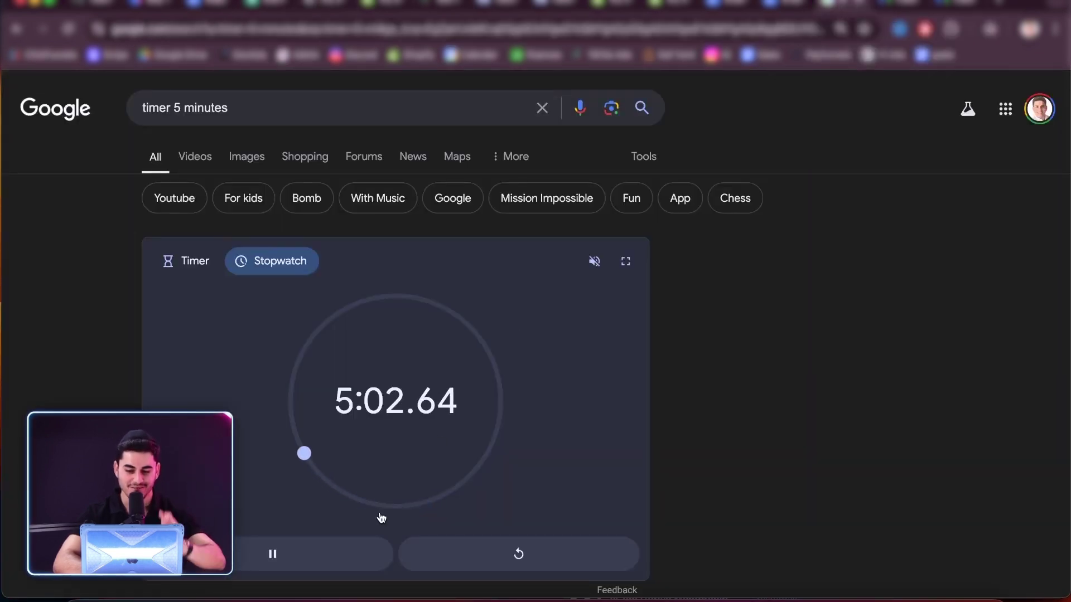
click(341, 558)
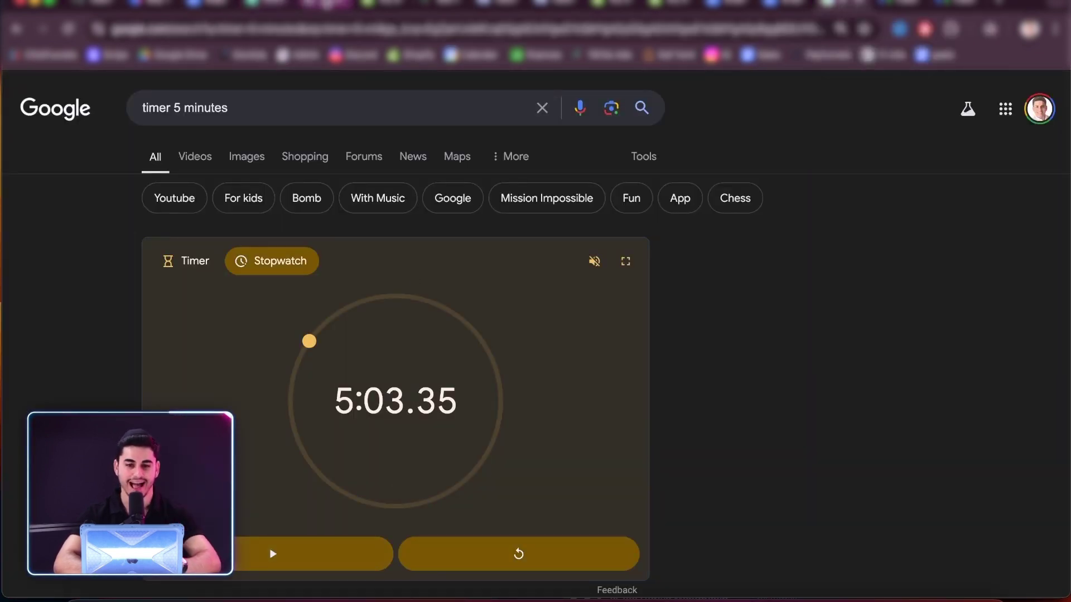
key(ctrl+shift+Tab)
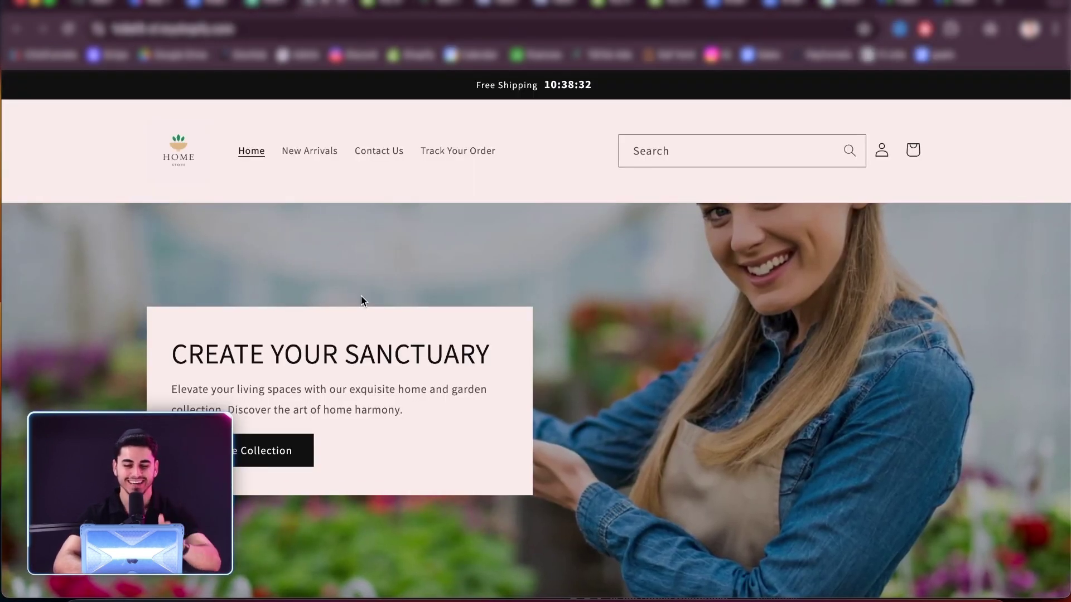
Step: Examine the live home page's New Arrivals products and the Our Customers Speak reviews section
scroll(361, 301, down, 5)
scroll(361, 301, down, 2)
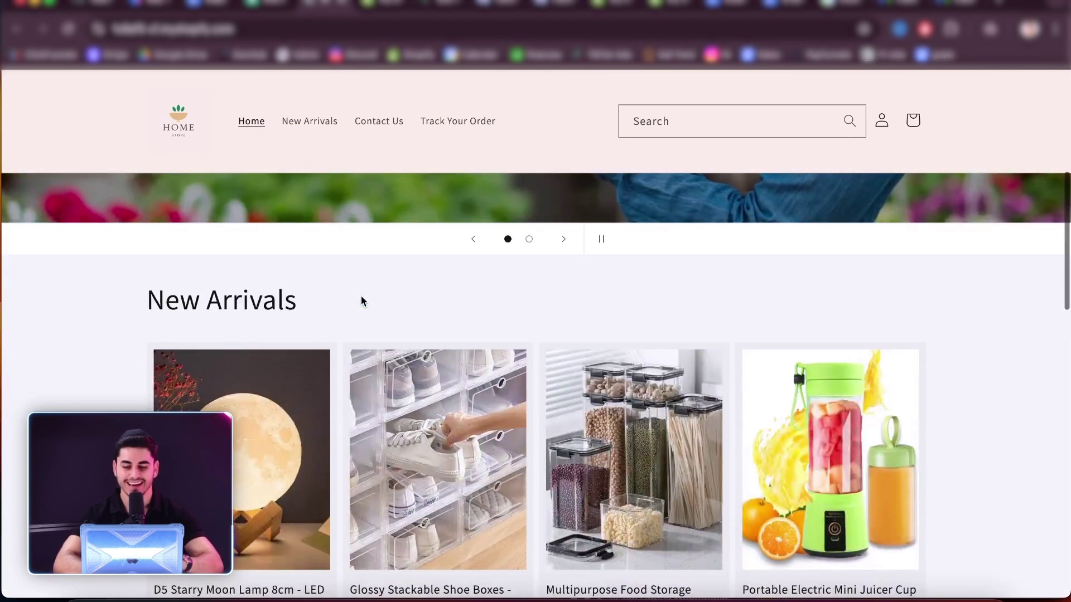
scroll(361, 301, down, 2)
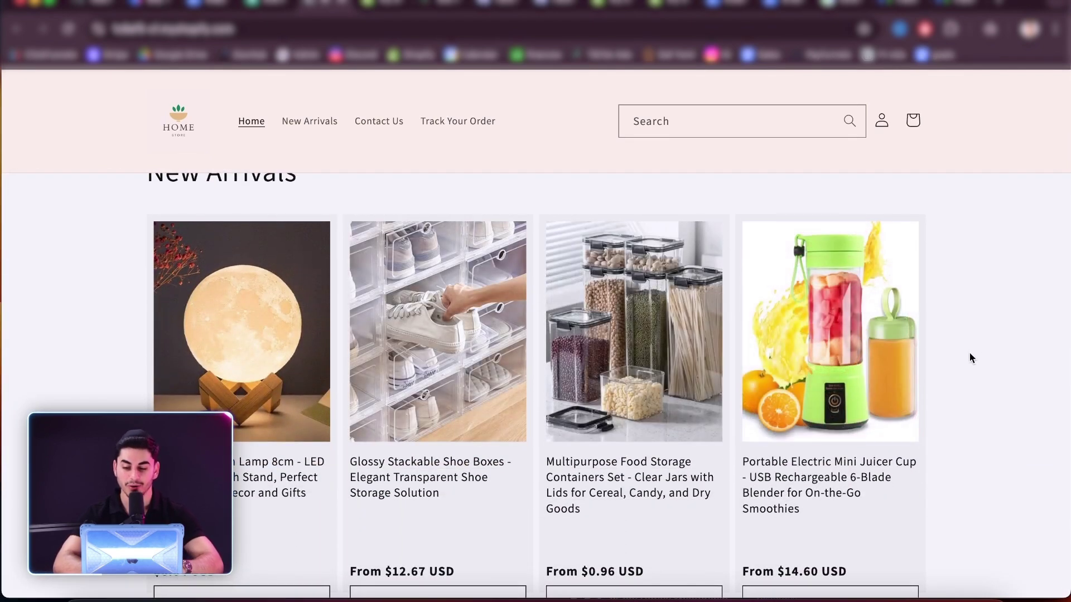
scroll(954, 366, down, 1)
scroll(955, 366, down, 1)
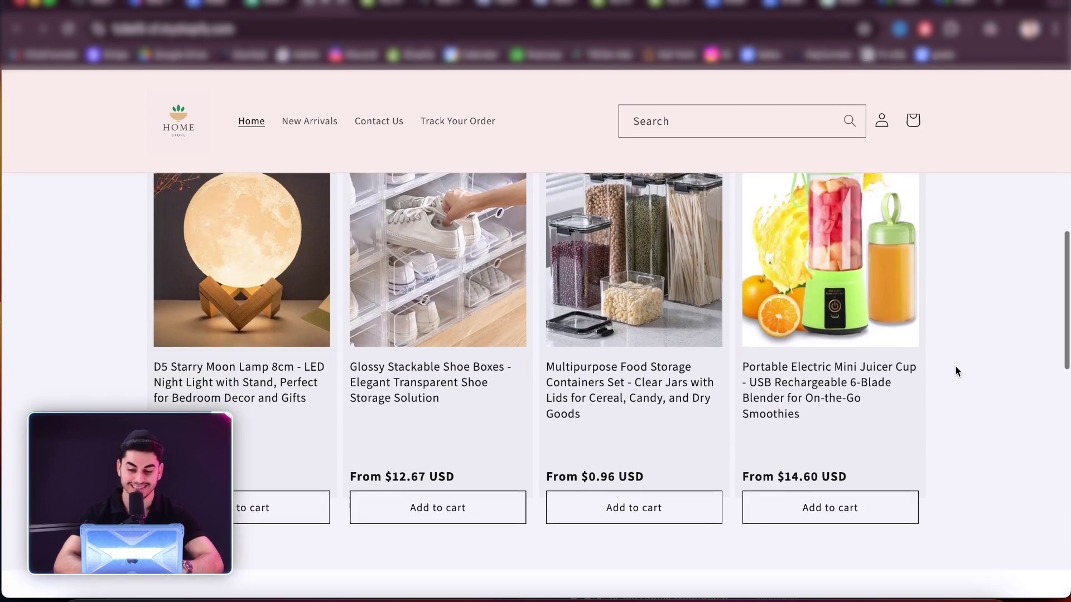
scroll(955, 366, up, 2)
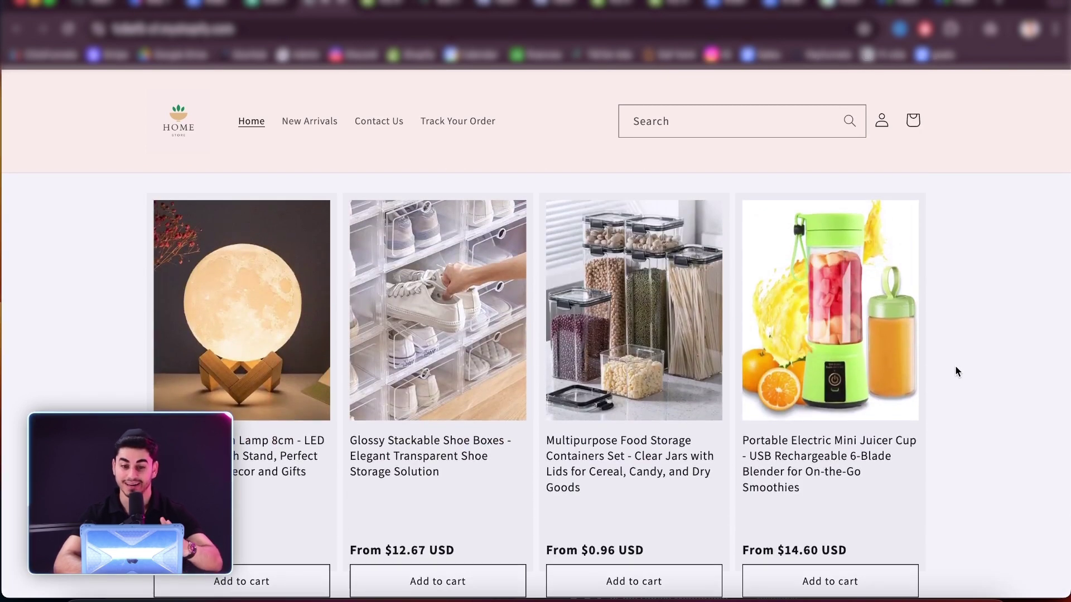
scroll(956, 367, down, 1)
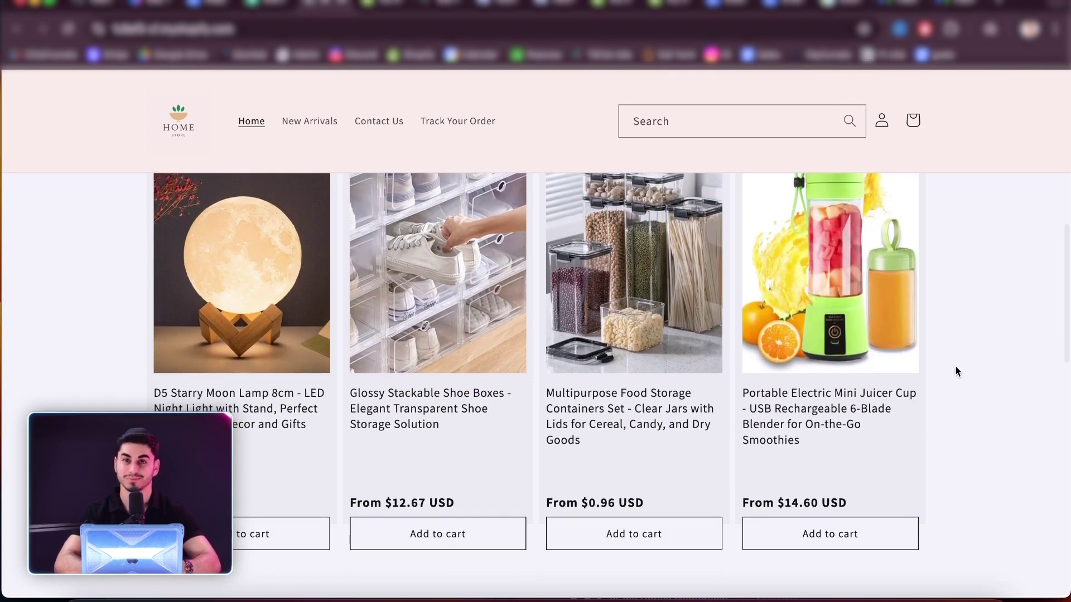
scroll(956, 366, down, 6)
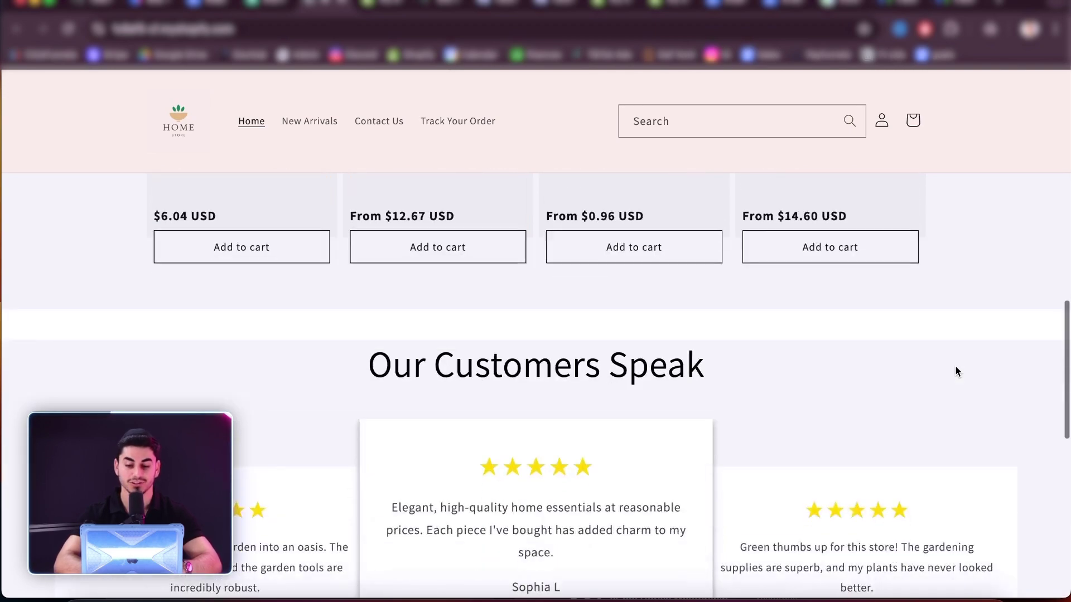
scroll(955, 366, up, 15)
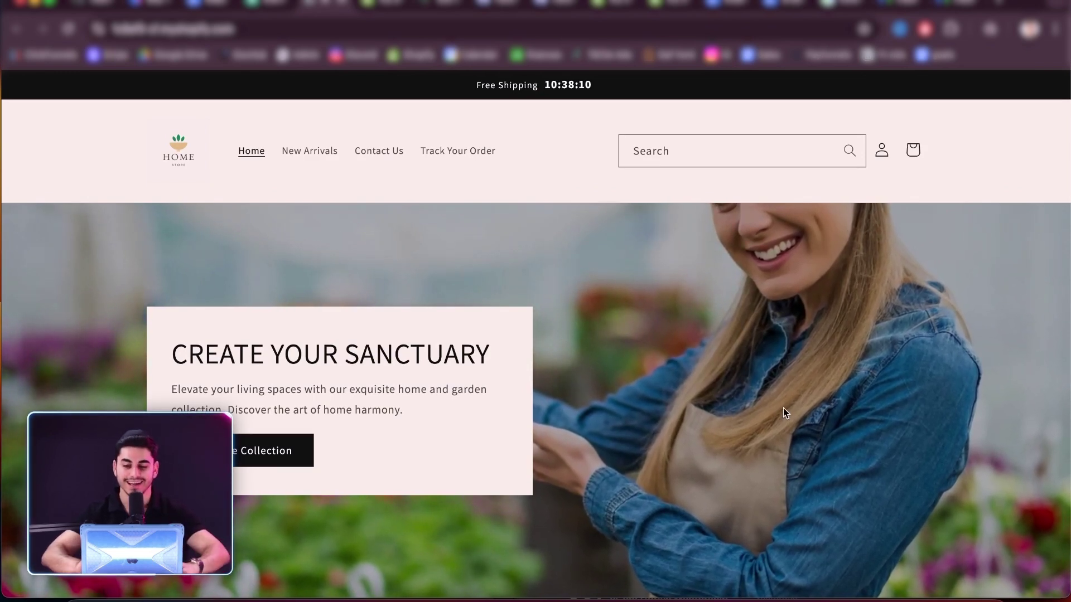
Step: Look over the whole home page down to the footer's policy and social links, and revisit the New Arrivals prices
scroll(783, 407, down, 5)
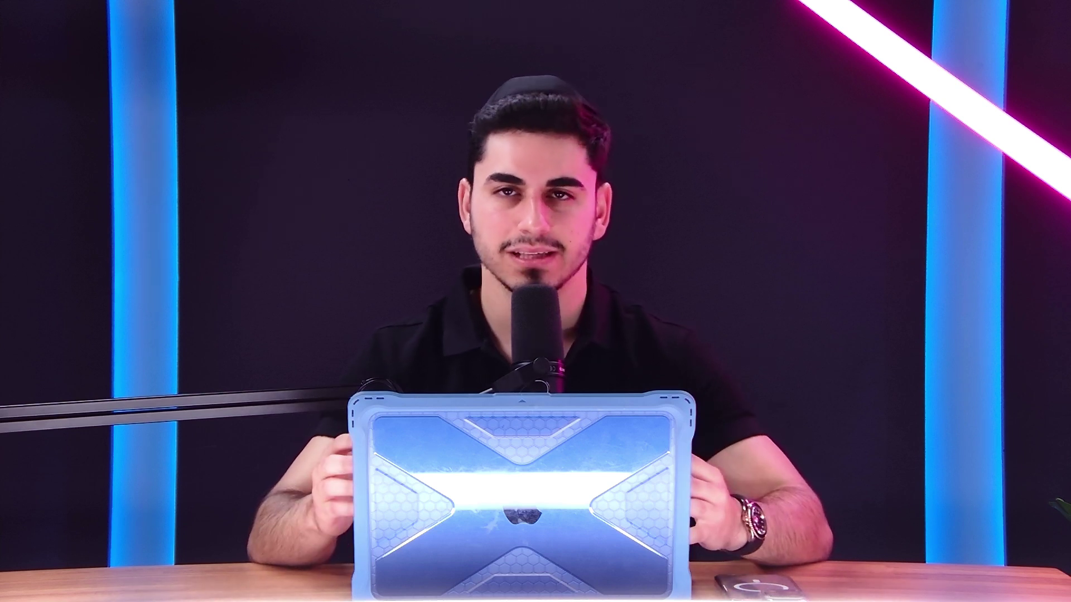
scroll(1016, 417, down, 3)
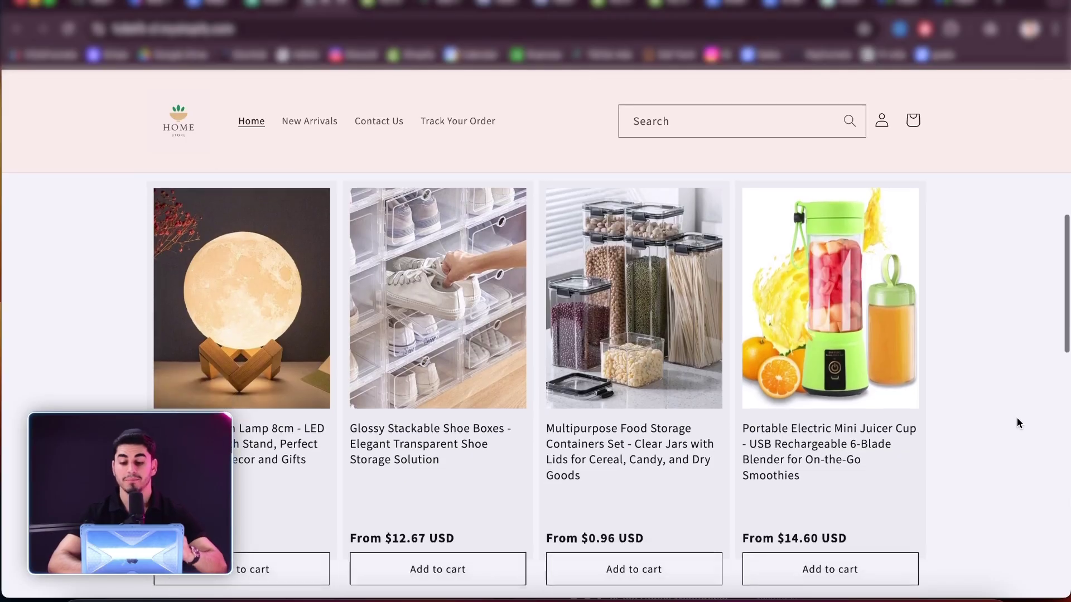
scroll(1016, 419, up, 8)
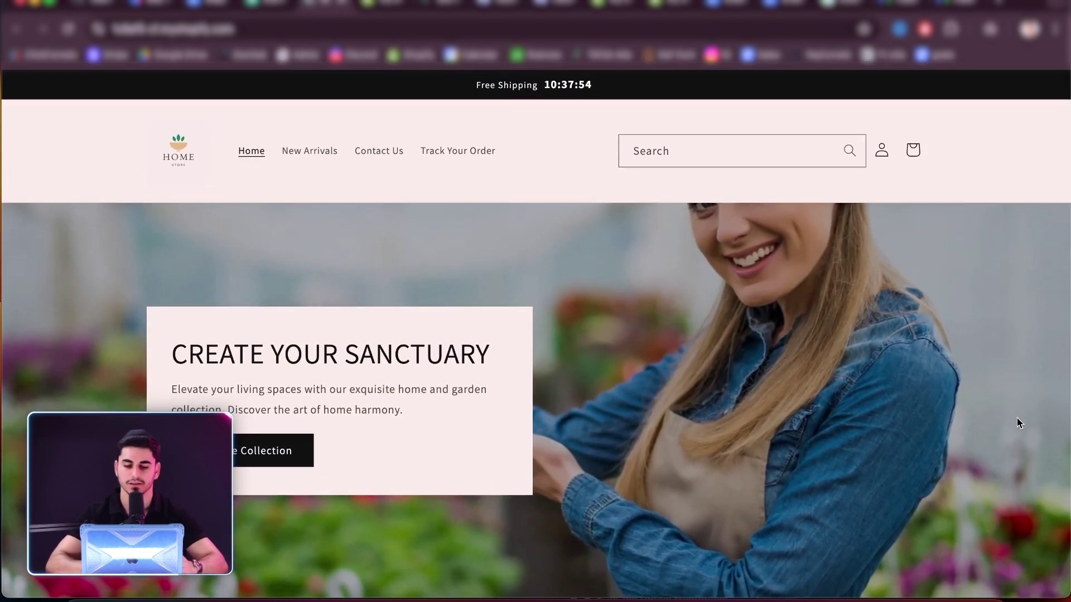
scroll(1016, 417, down, 10)
scroll(1016, 417, down, 8)
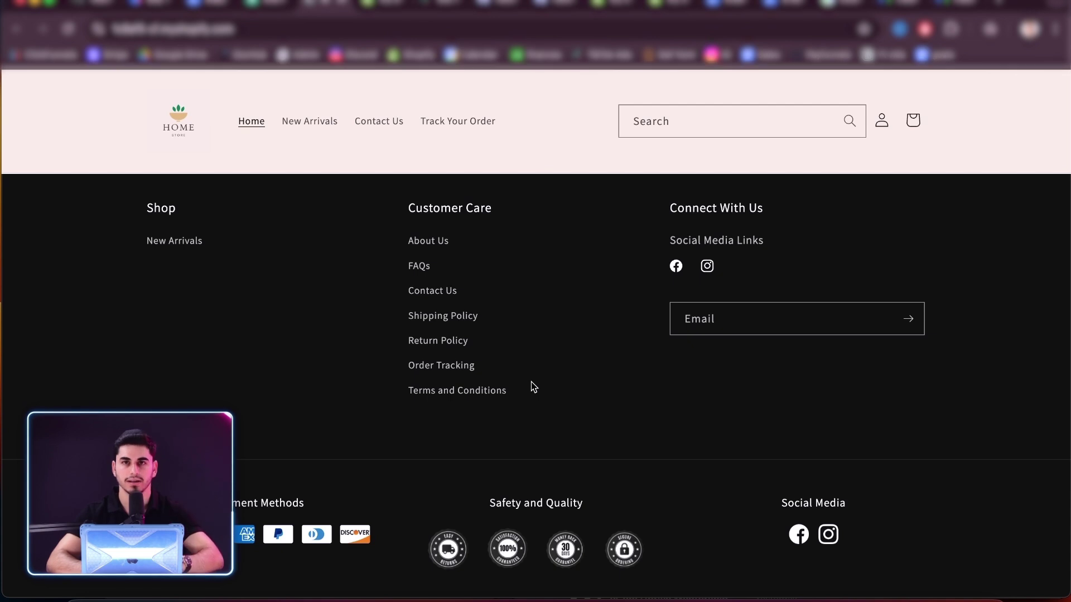
scroll(534, 387, up, 10)
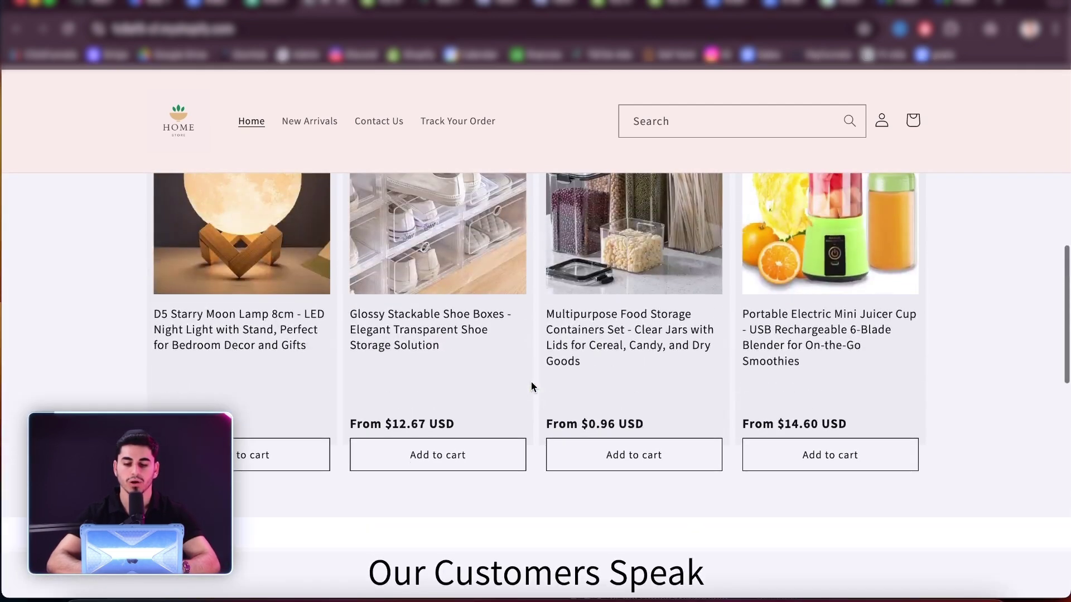
scroll(531, 381, up, 1)
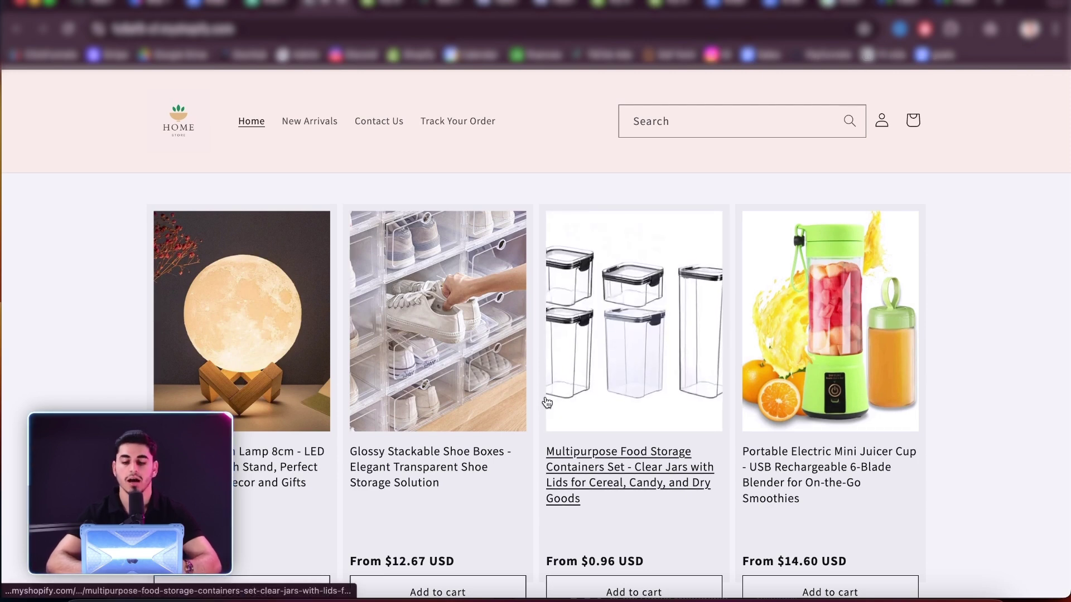
scroll(560, 453, down, 2)
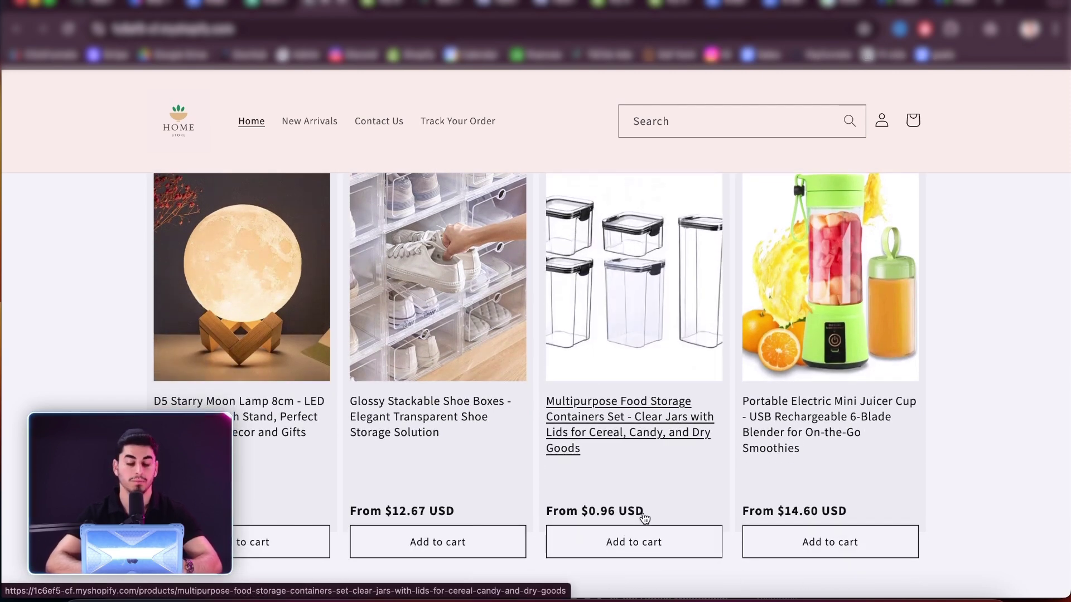
scroll(645, 519, up, 10)
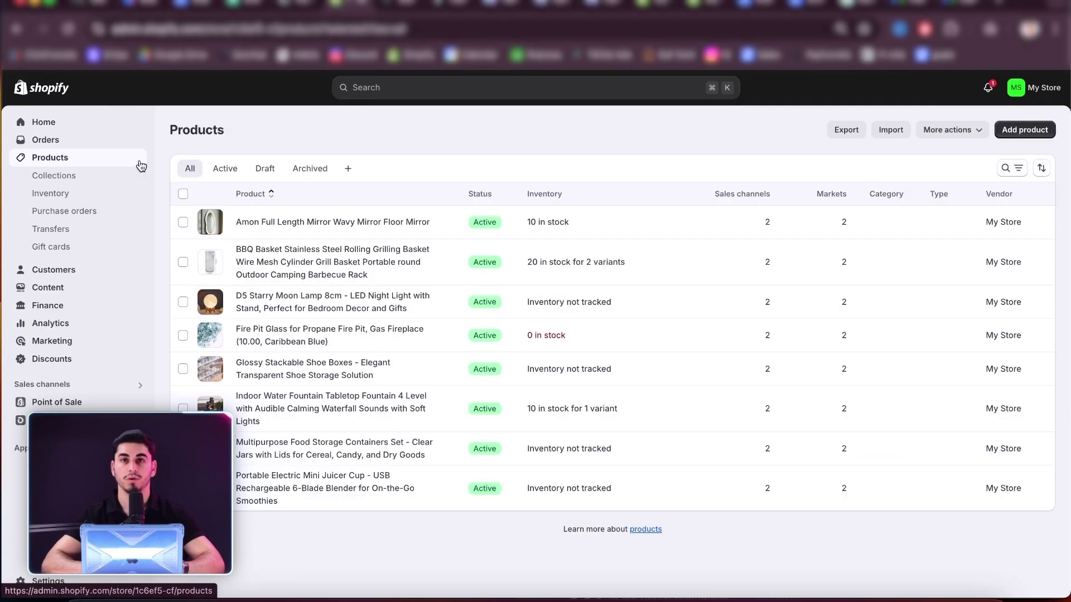
Step: Begin the Shopify Payments account setup as an individual from the store settings, and review the account representative form
click(76, 580)
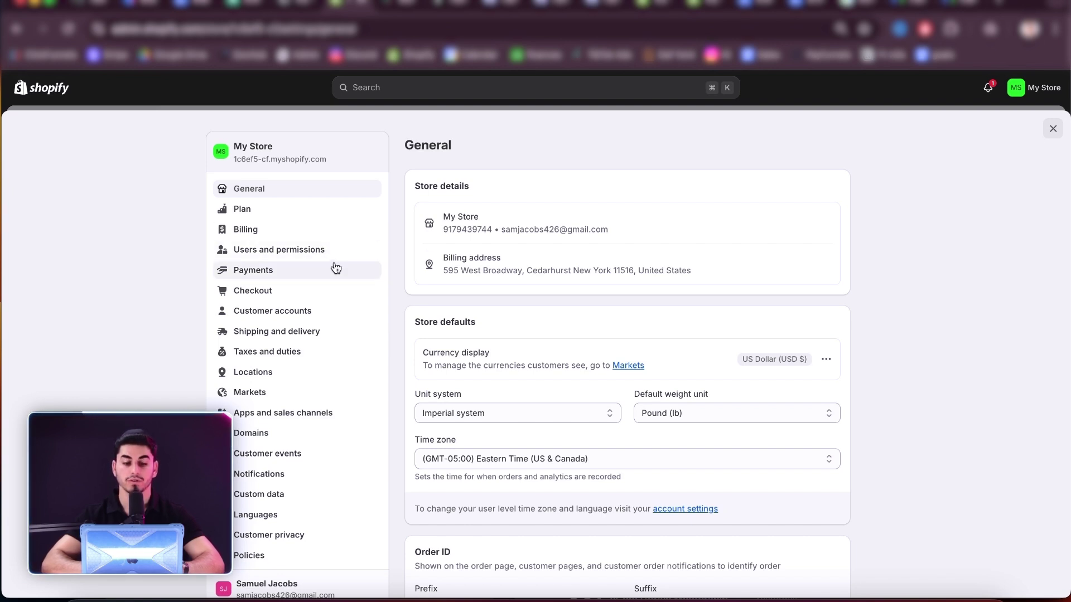
click(360, 269)
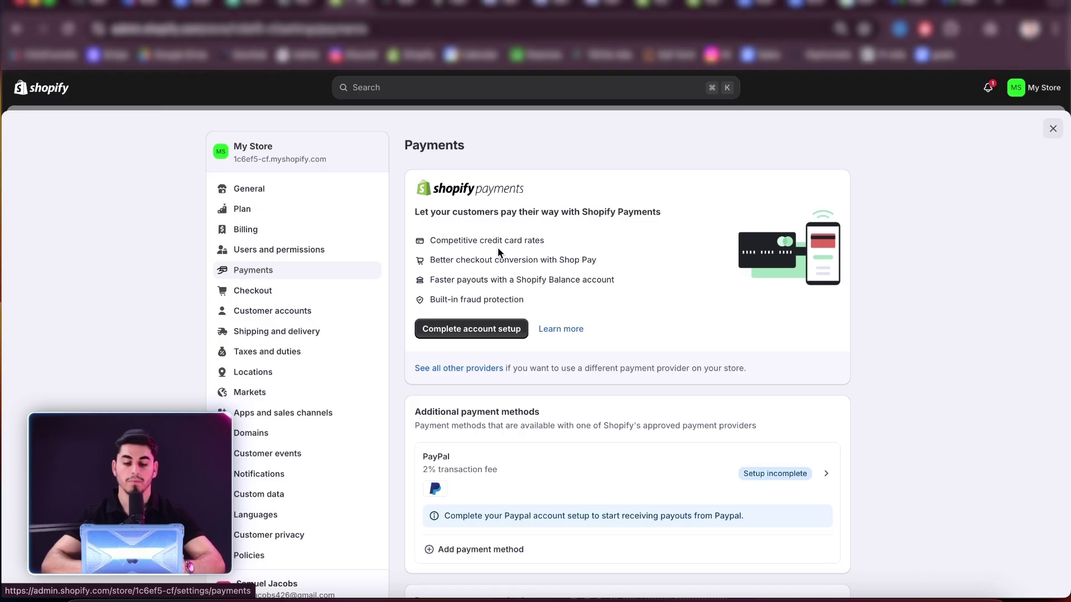
click(473, 329)
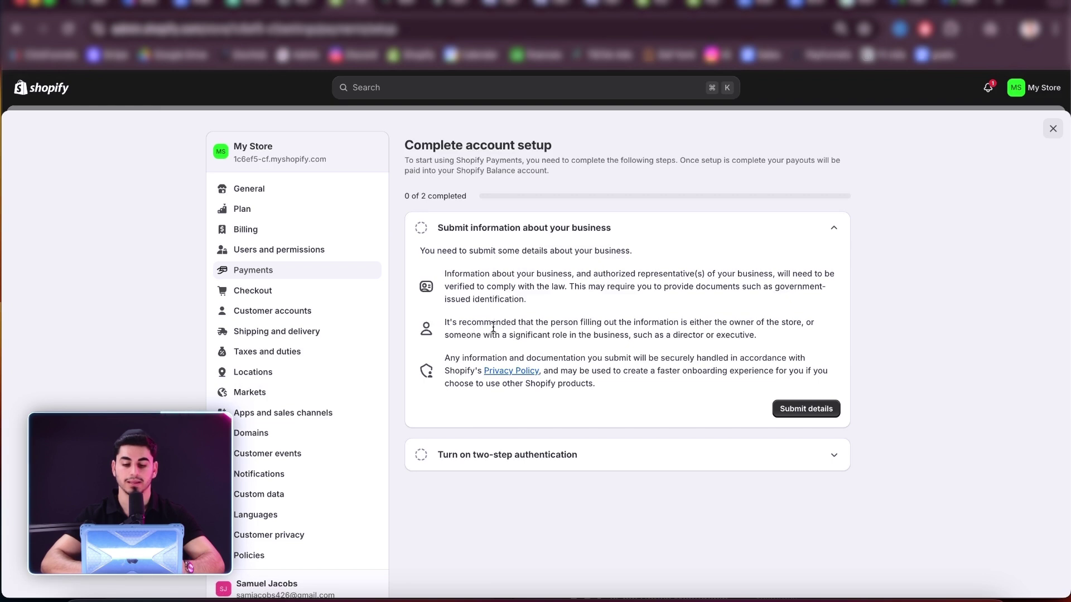
click(792, 407)
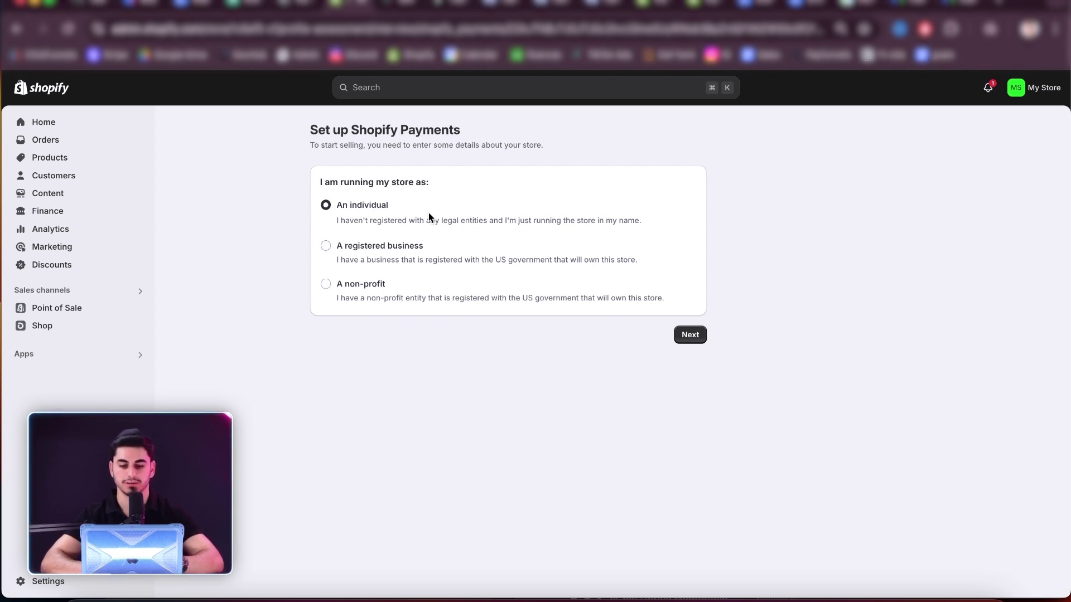
click(684, 339)
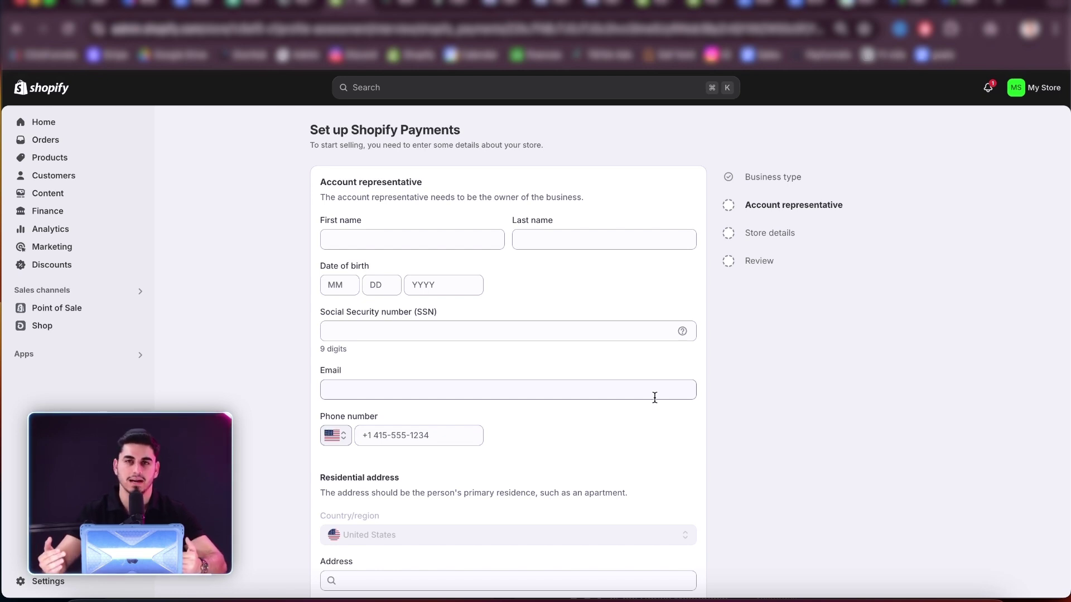
scroll(463, 505, down, 5)
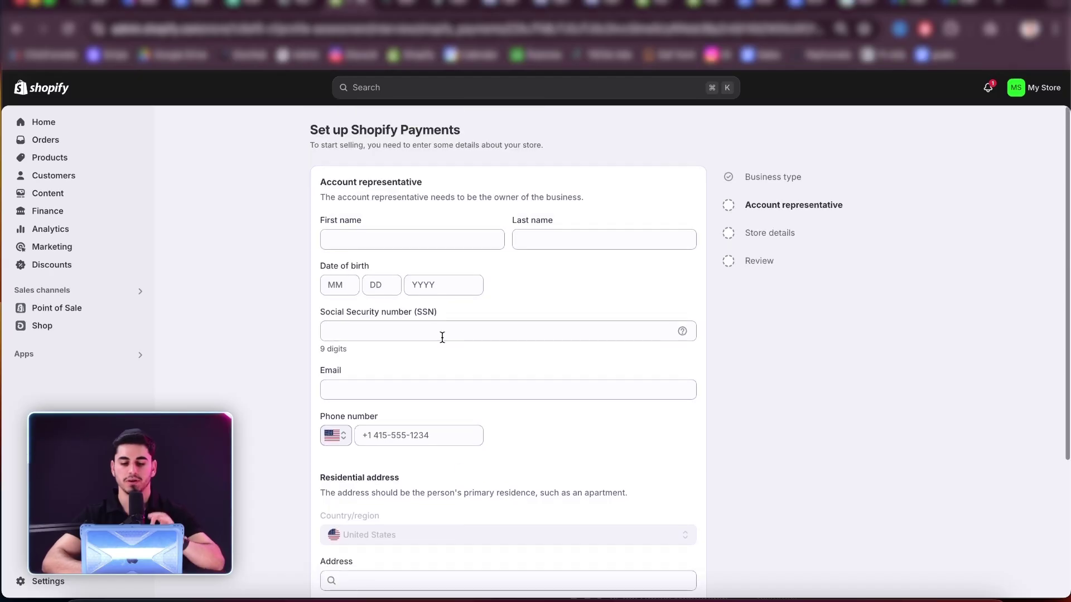
scroll(437, 411, down, 5)
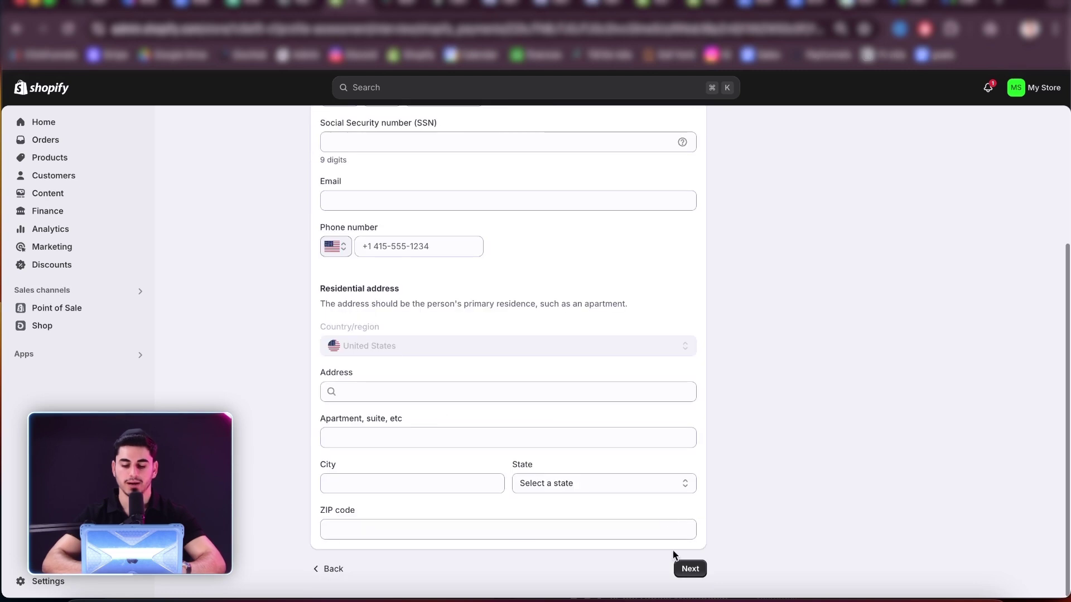
scroll(738, 401, up, 5)
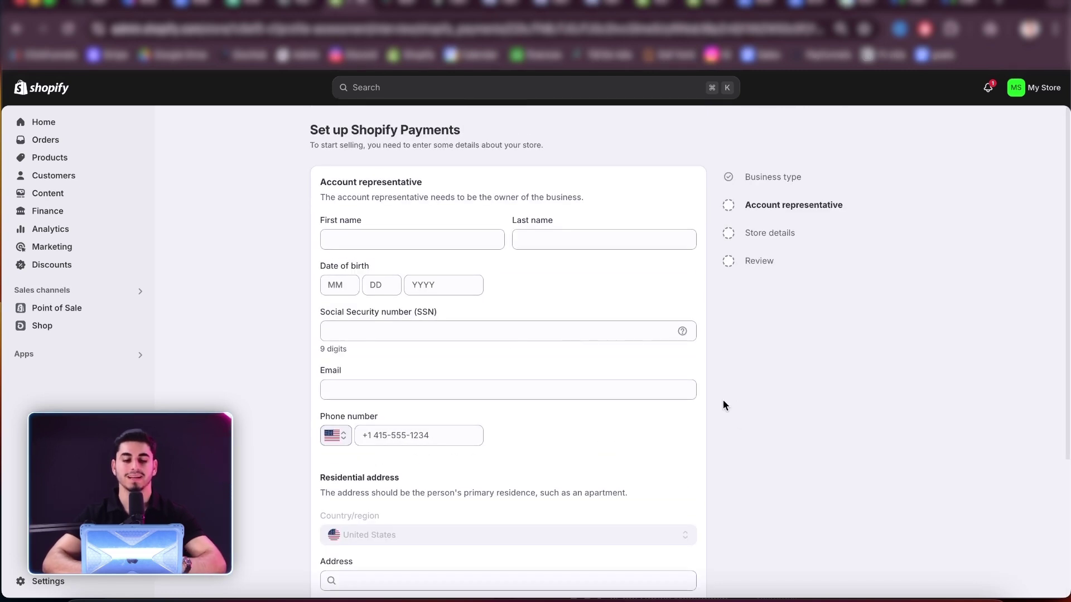
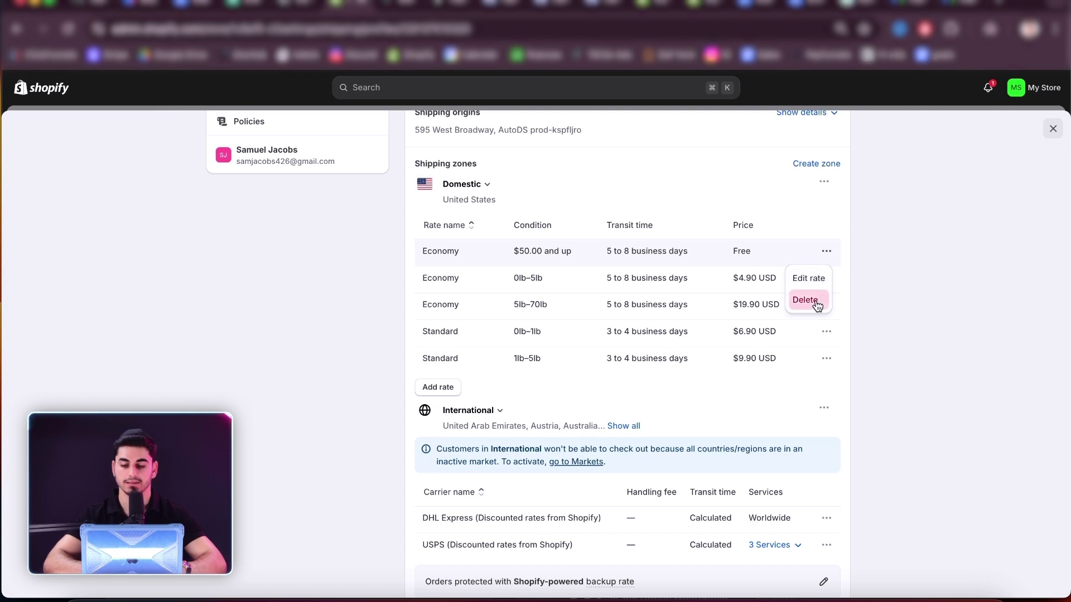
Step: Delete all Economy and Standard shipping rates from the Domestic zone
click(816, 299)
click(825, 308)
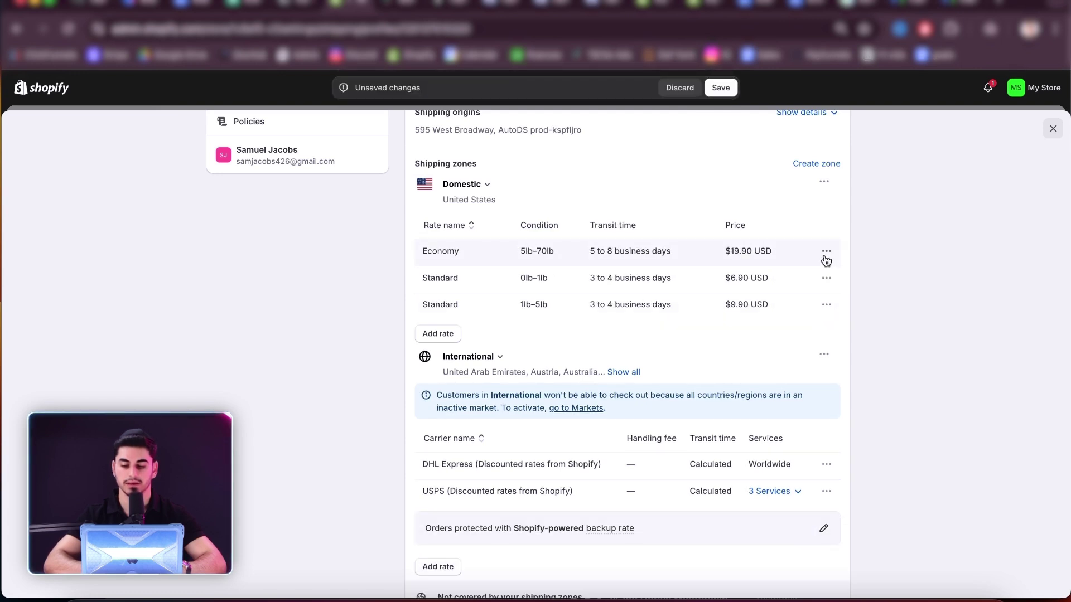
click(826, 251)
click(817, 300)
click(826, 251)
click(821, 300)
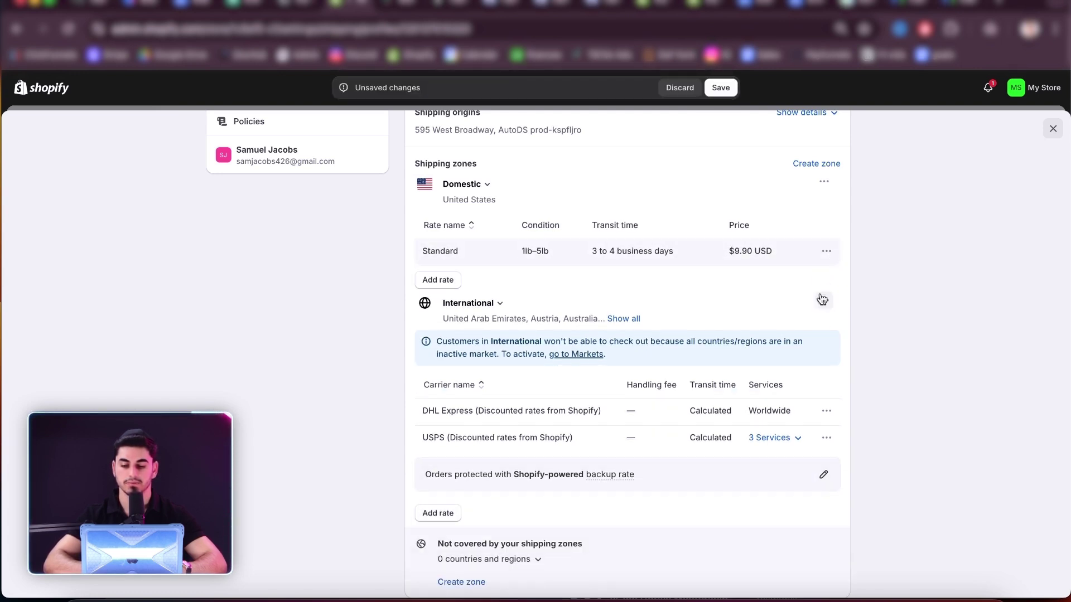
click(827, 253)
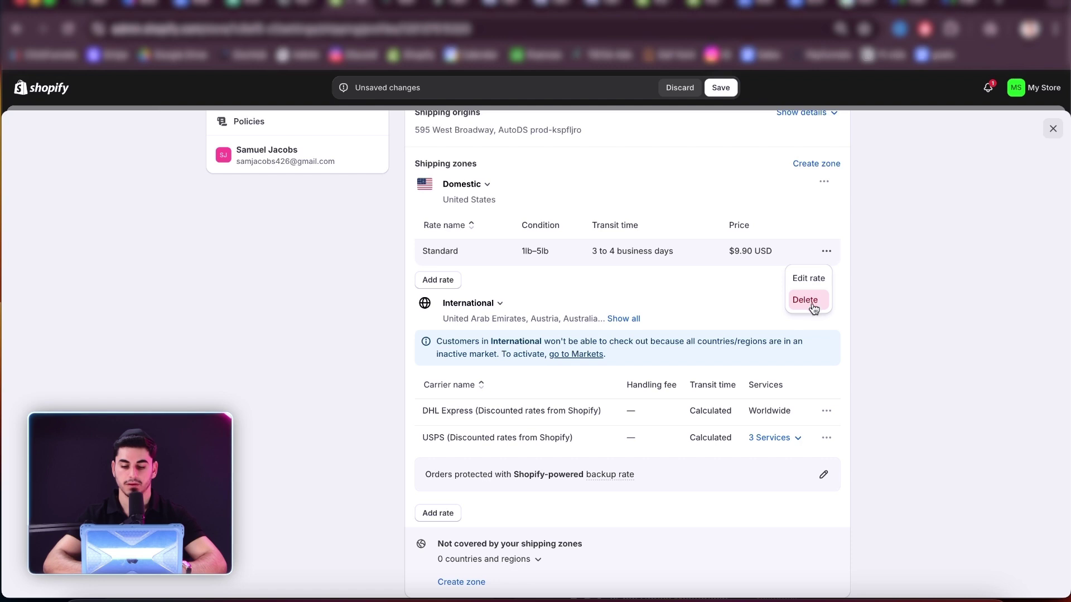
click(812, 304)
Step: Add a custom flat rate named "Free Standard Shipping" at $0.00 to the Domestic zone and save the shipping profile
click(437, 258)
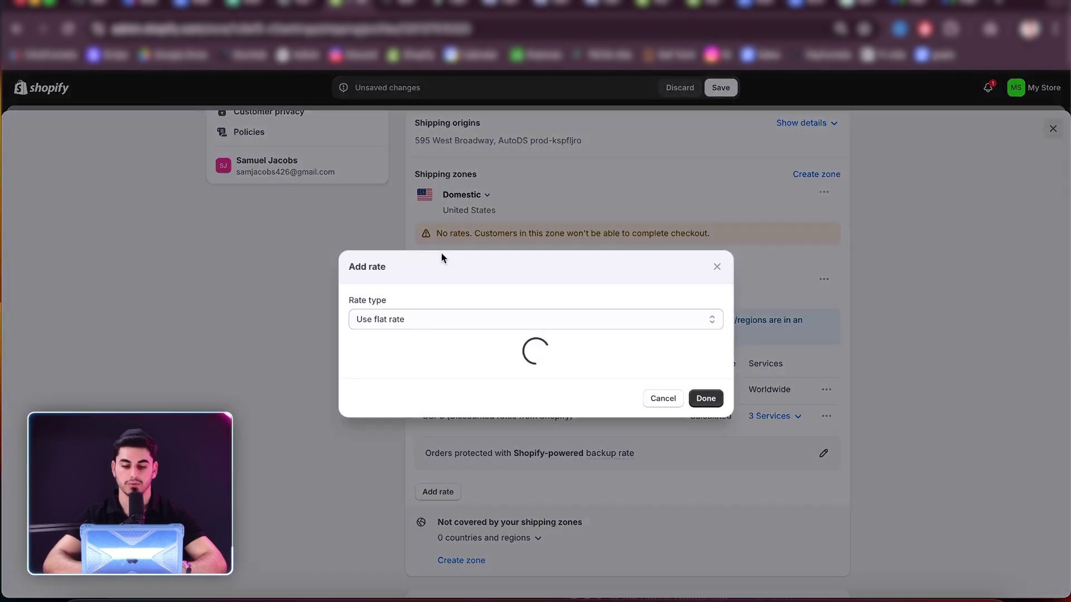
click(435, 234)
click(433, 234)
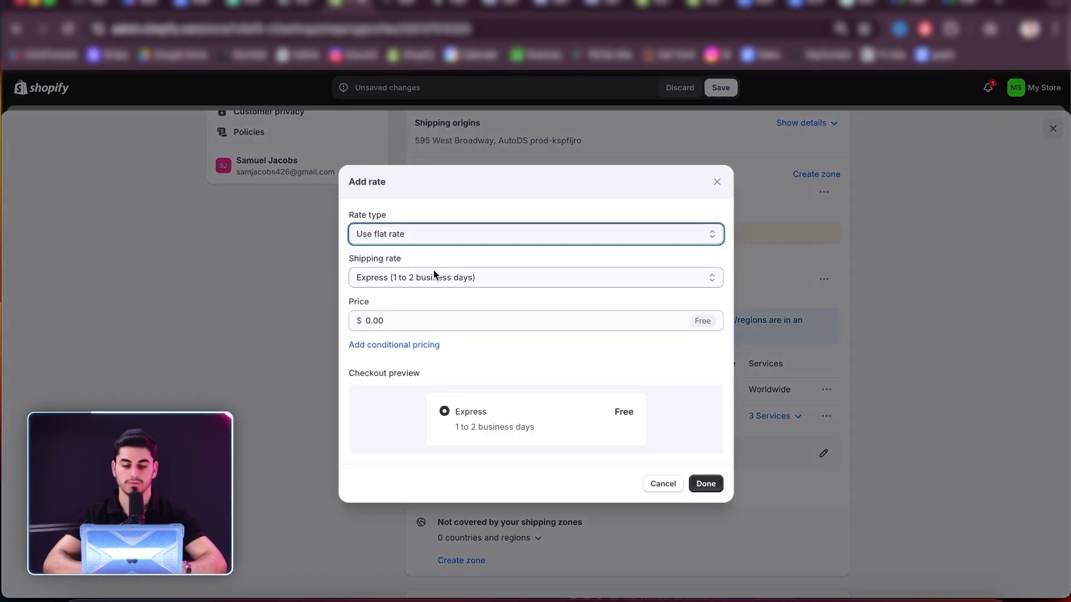
click(426, 280)
click(417, 319)
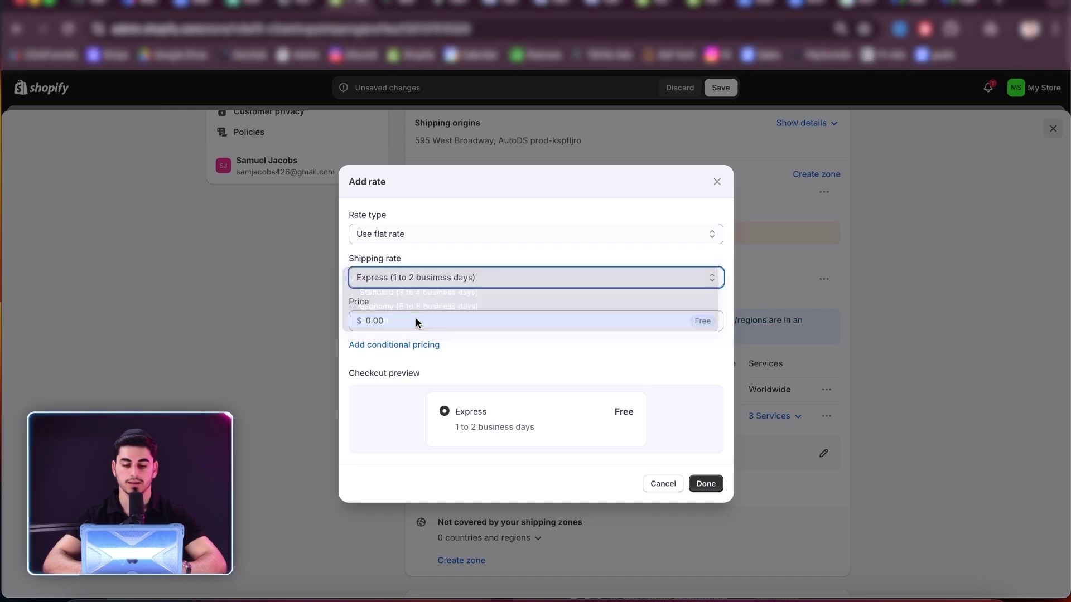
click(406, 285)
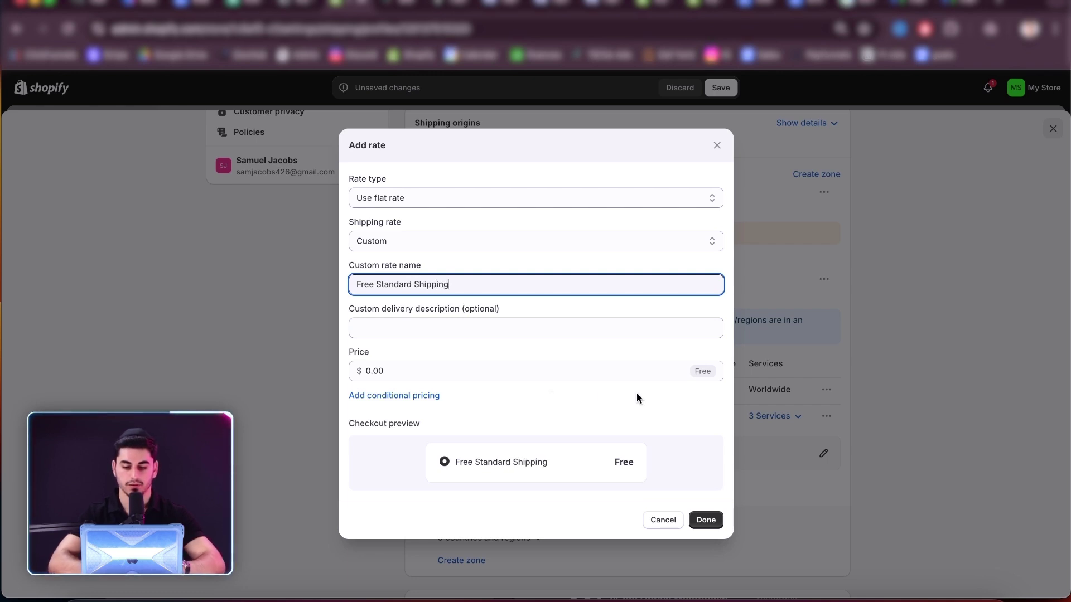
click(719, 526)
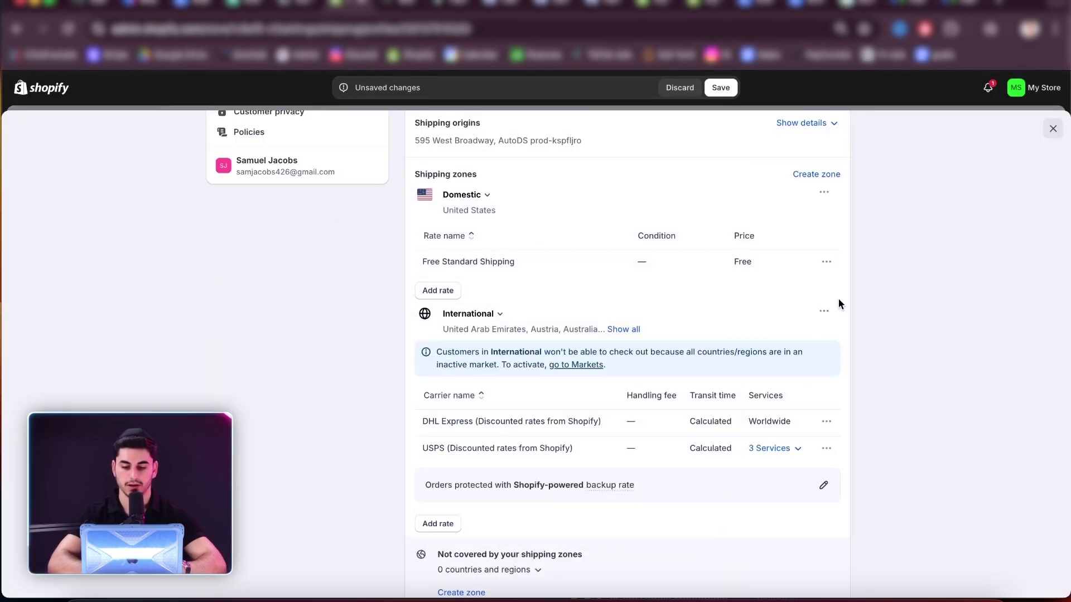
scroll(840, 304, down, 1)
click(720, 90)
Step: Set the International market's status to Active and save the change
scroll(584, 253, down, 1)
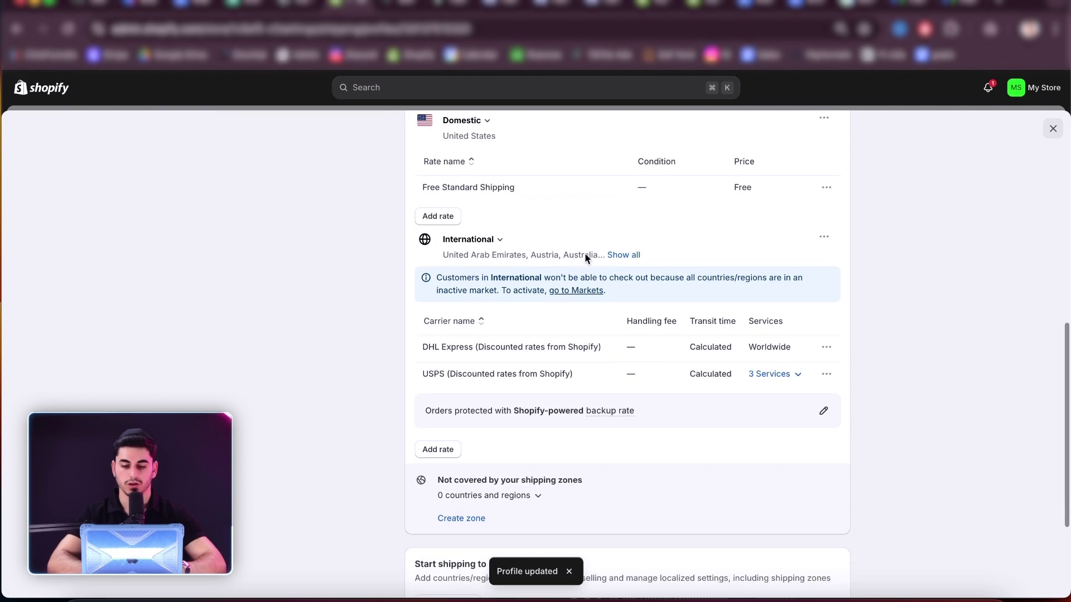
click(569, 291)
click(803, 146)
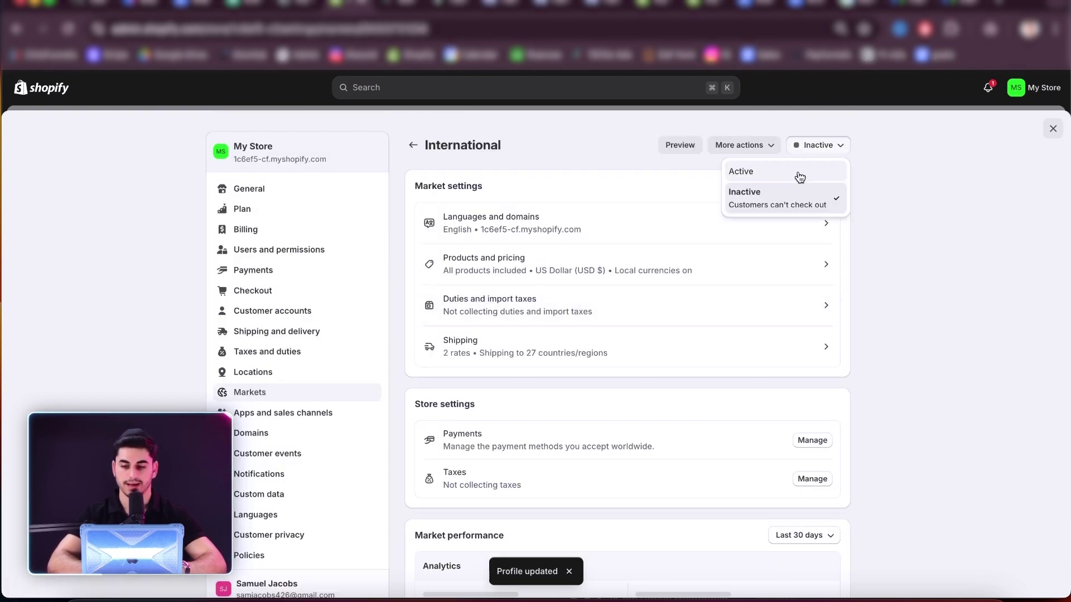
click(799, 173)
click(719, 90)
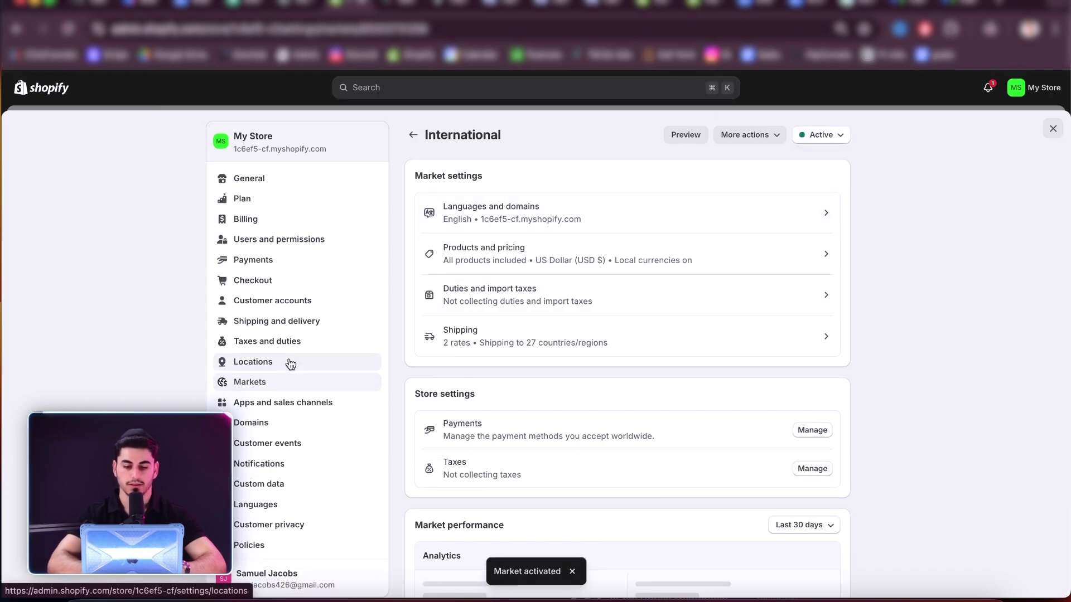
Step: Return to the General shipping profile and delete the DHL Express and USPS rates from the International zone
click(293, 323)
scroll(526, 356, down, 3)
scroll(550, 273, up, 3)
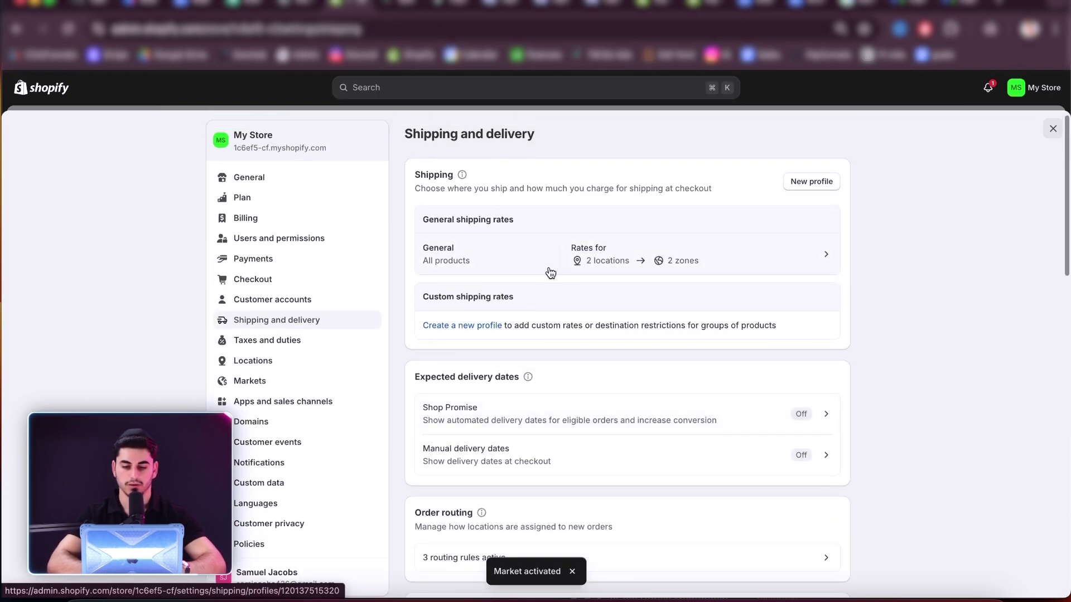
click(548, 266)
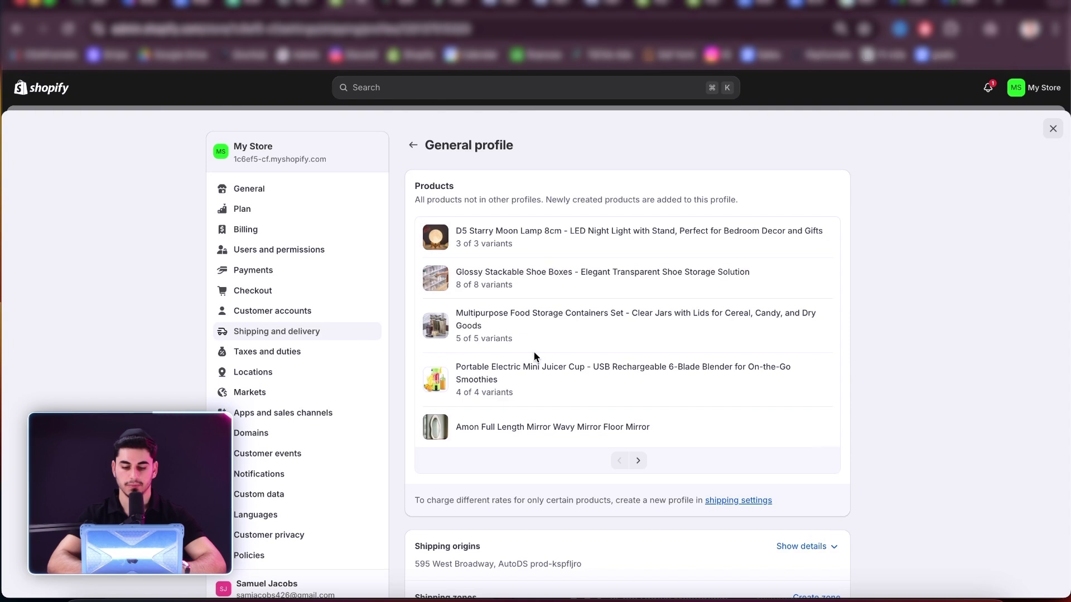
scroll(534, 353, down, 5)
scroll(534, 351, down, 4)
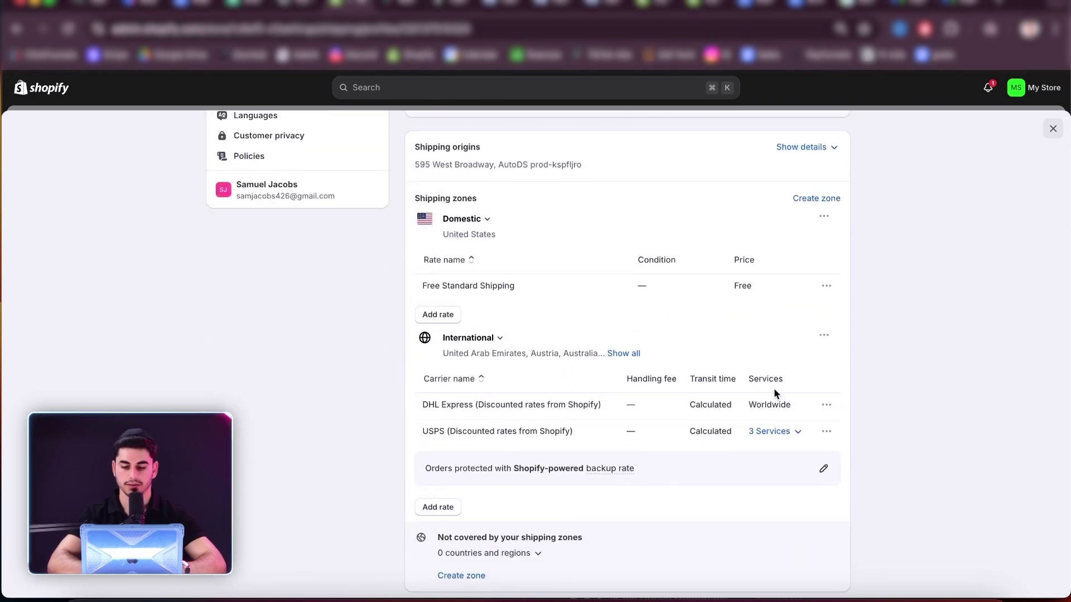
click(815, 453)
click(824, 409)
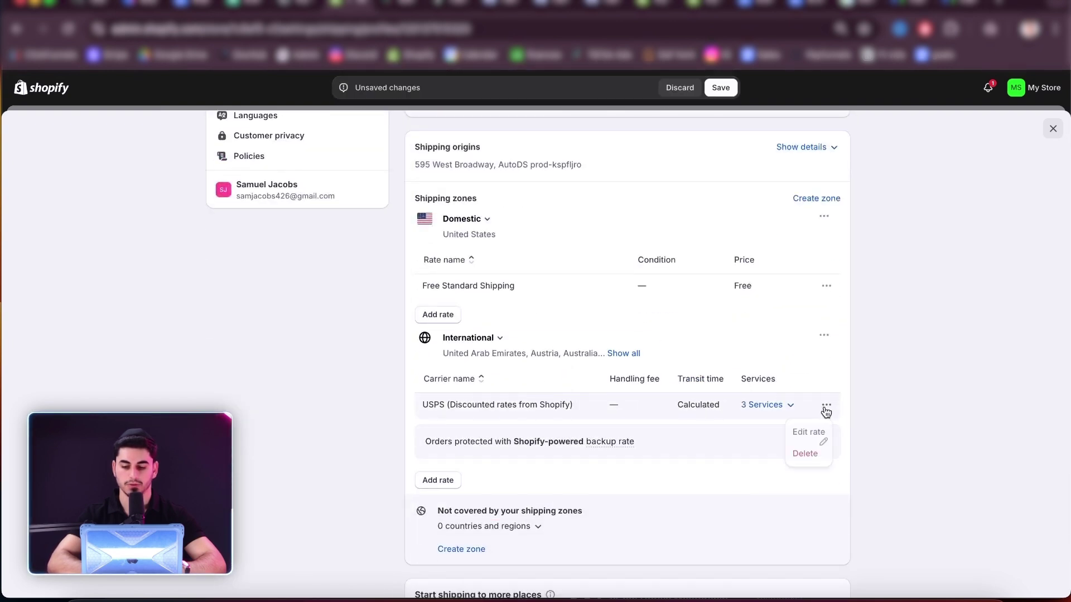
click(821, 456)
Step: Add a custom flat rate named "Free Standard Shipping" at $0.00 to the International zone and save the shipping profile
click(444, 403)
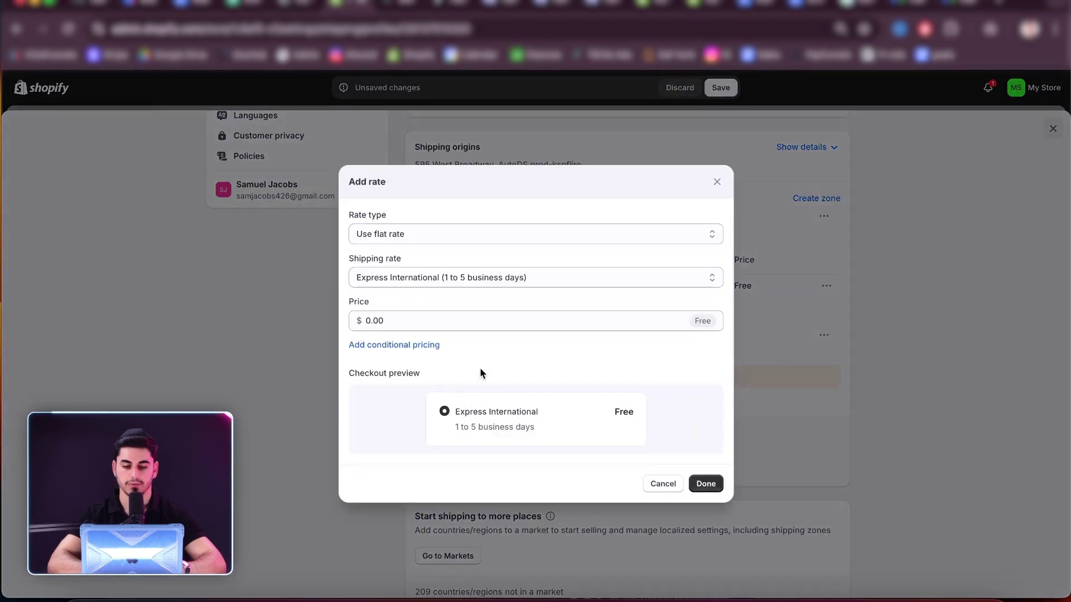
click(403, 233)
click(406, 232)
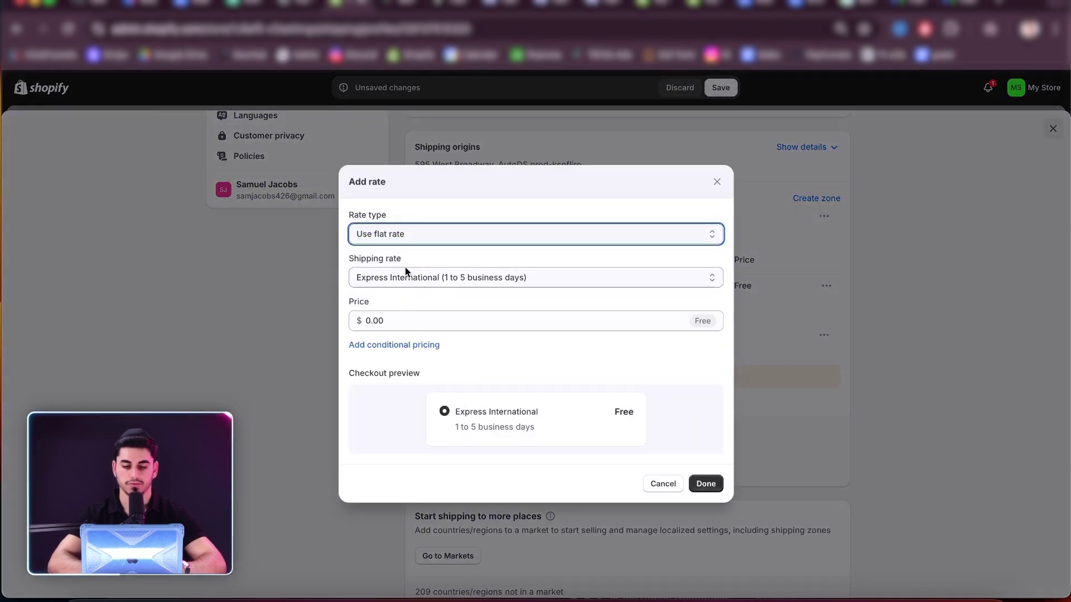
click(406, 278)
click(401, 320)
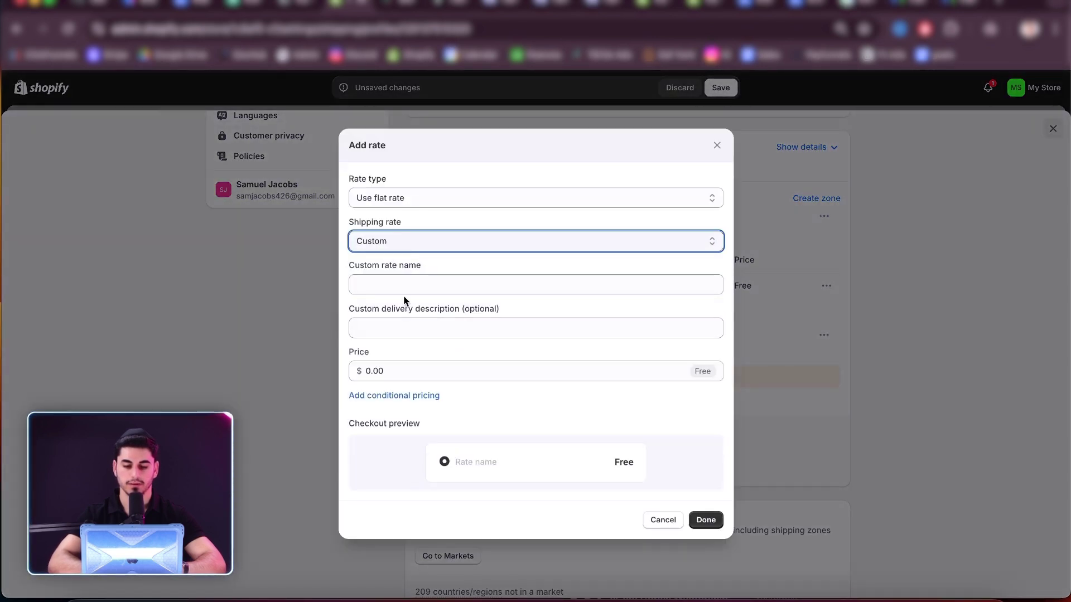
click(402, 282)
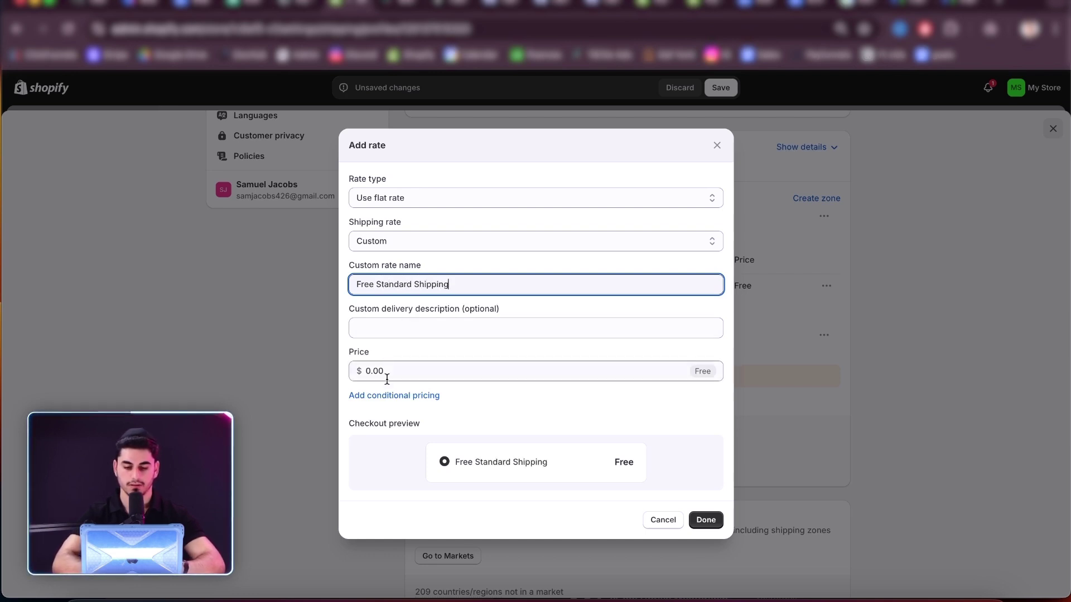
click(706, 521)
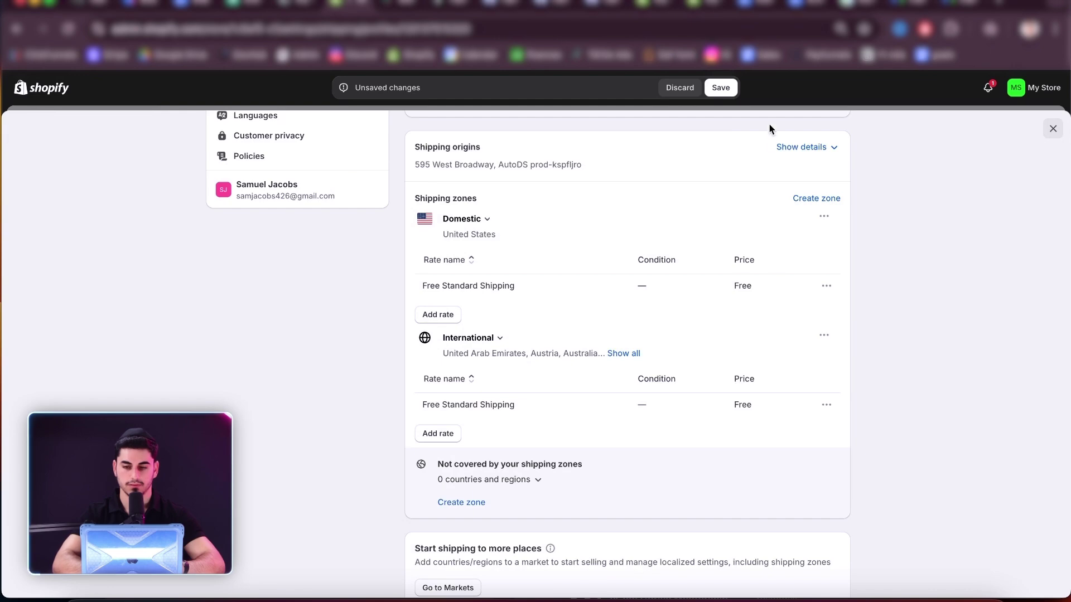
click(720, 88)
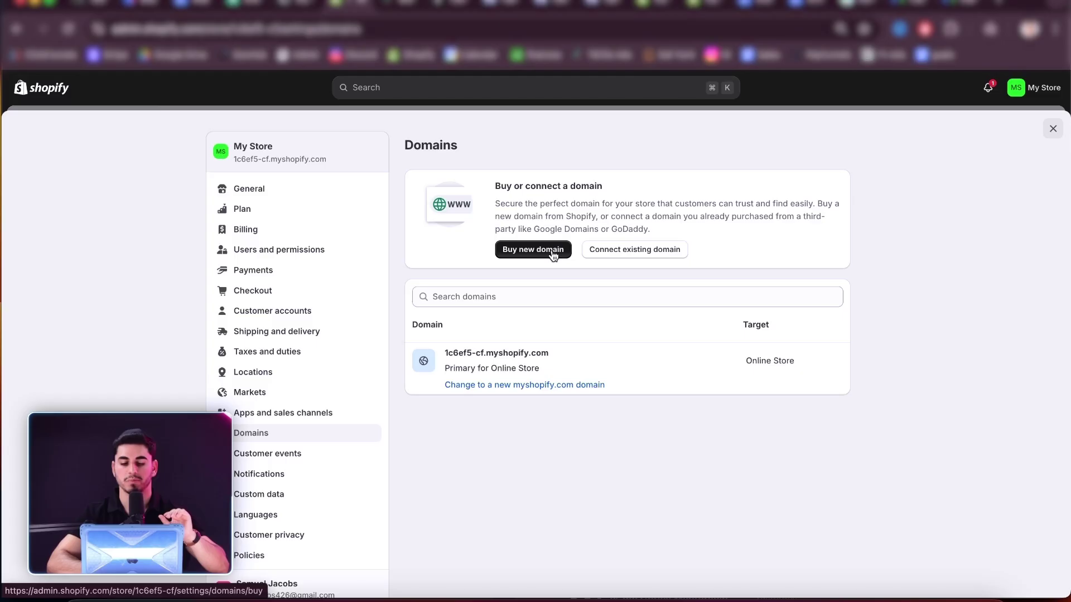
Step: Open the purchase search for a new domain and review the offered domains and their yearly prices
click(553, 254)
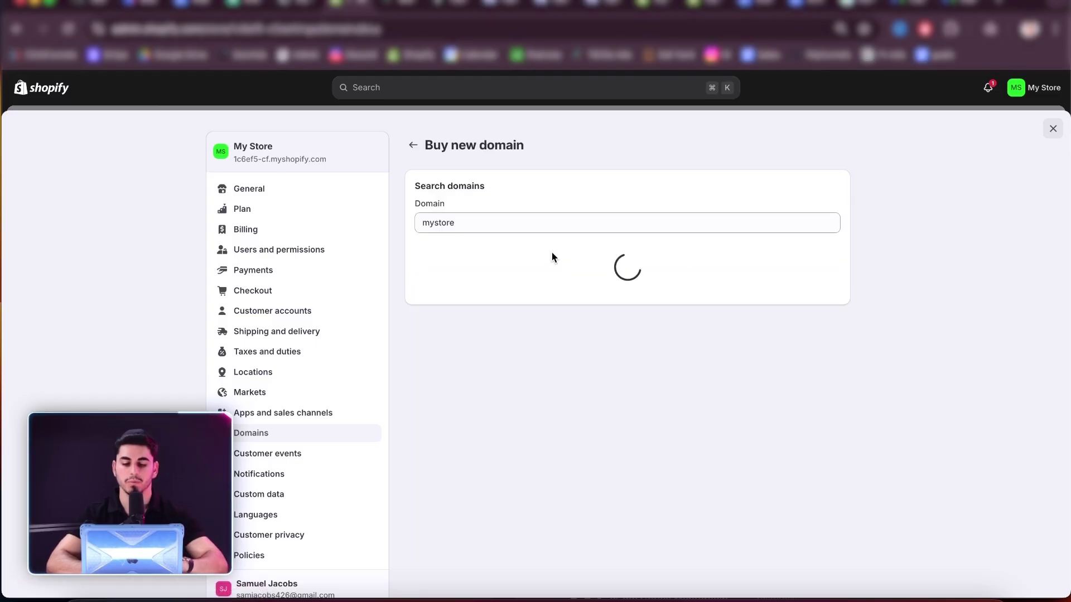
triple_click(513, 227)
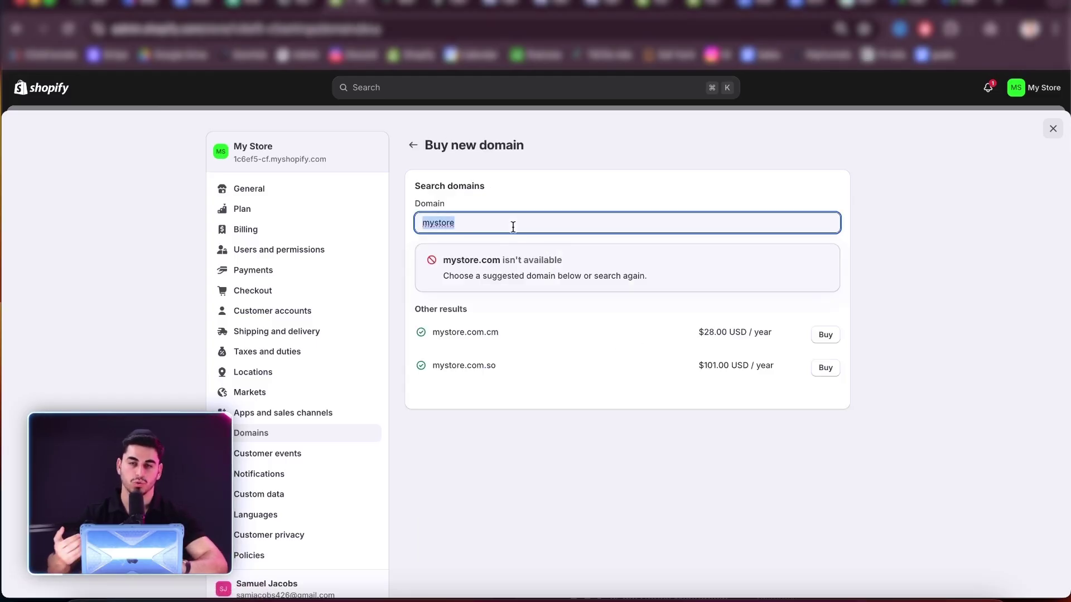
Step: Open namelix.com and generate business names for the keyword "home" with the Auto name style and no business description
click(296, 3)
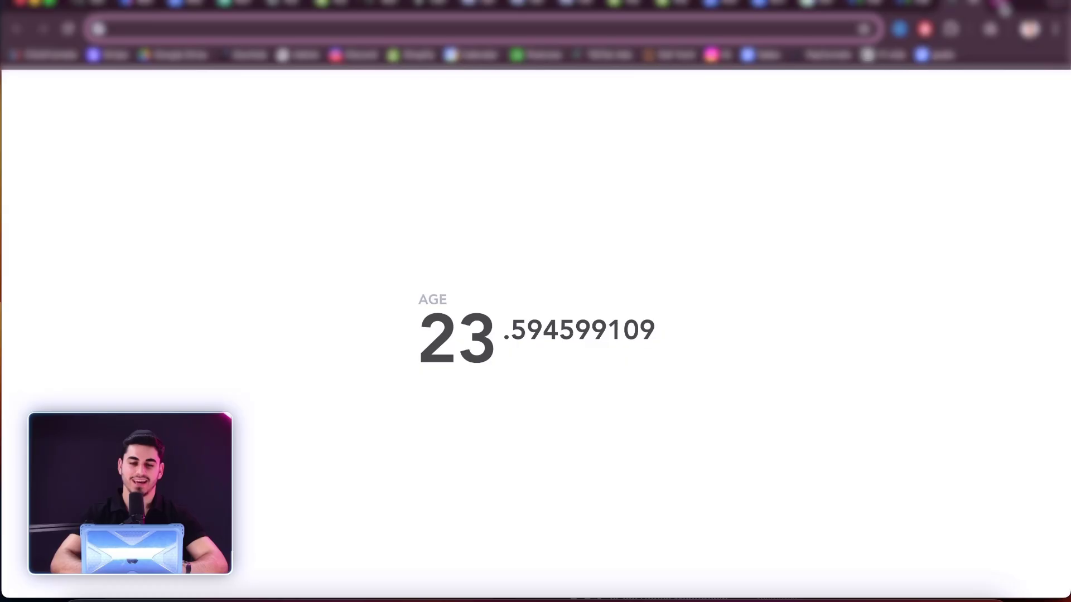
text(namelix.com)
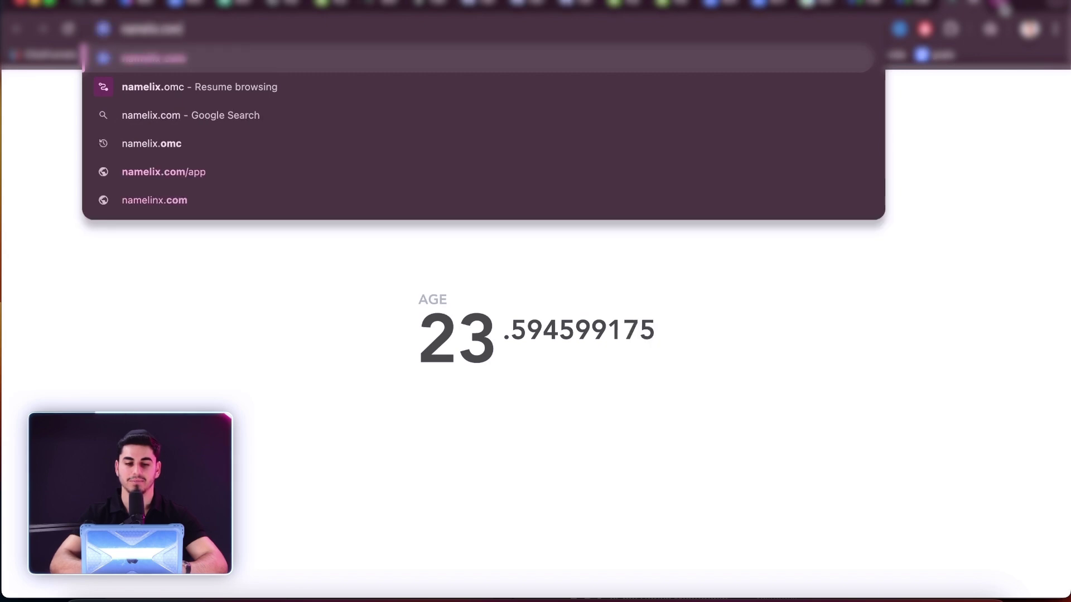
key(Return)
click(474, 324)
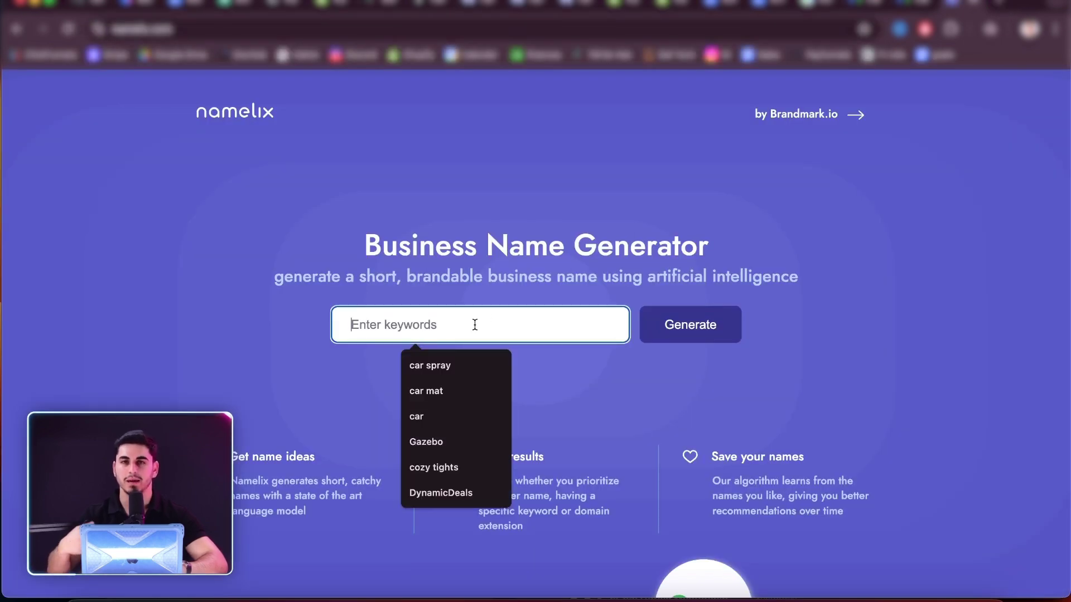
text(home)
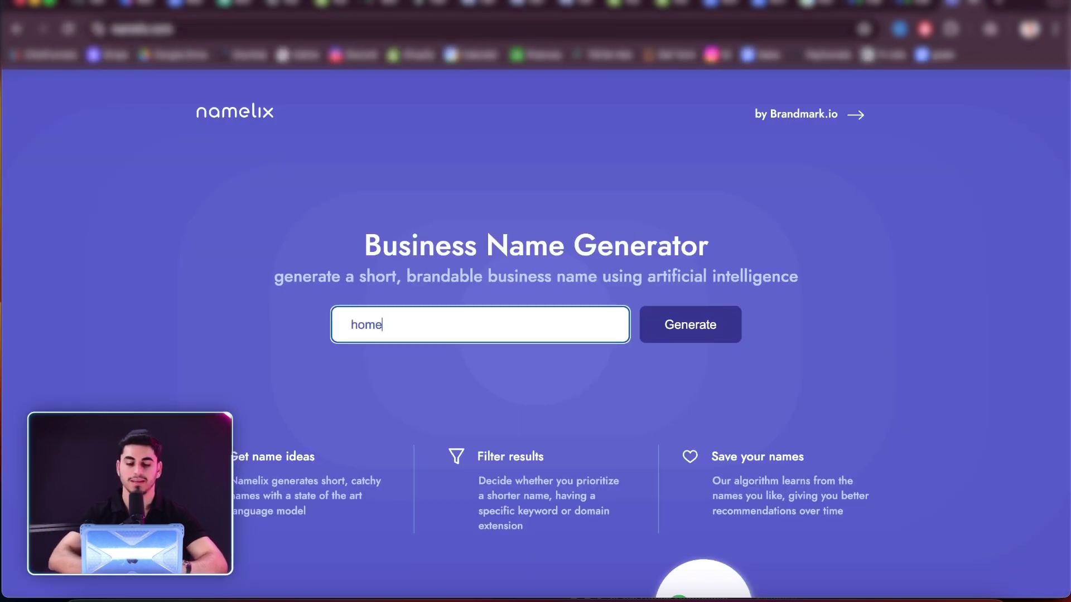
click(701, 326)
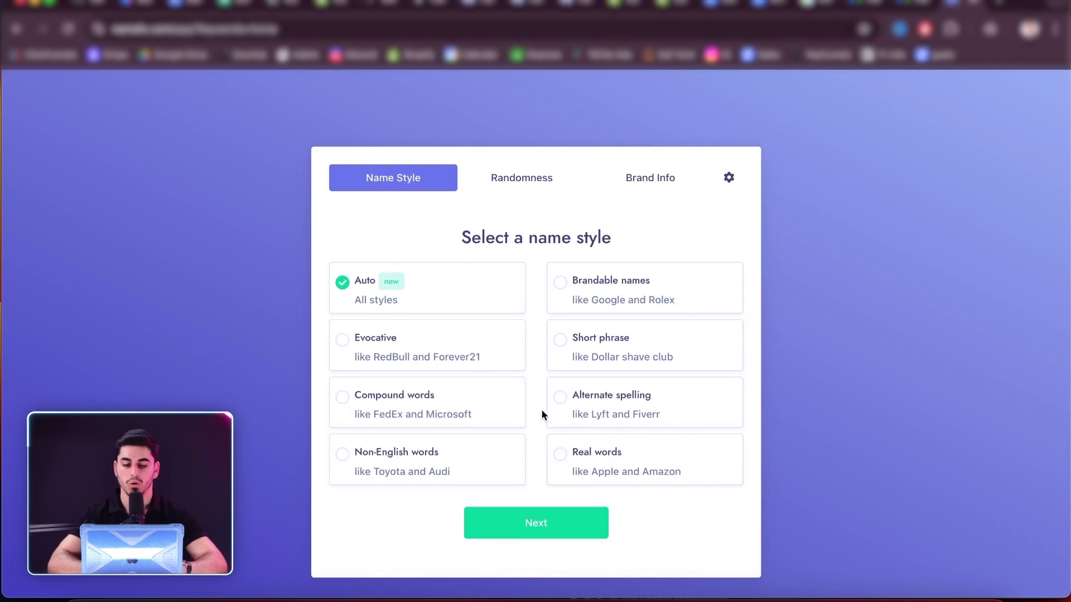
click(519, 522)
click(518, 521)
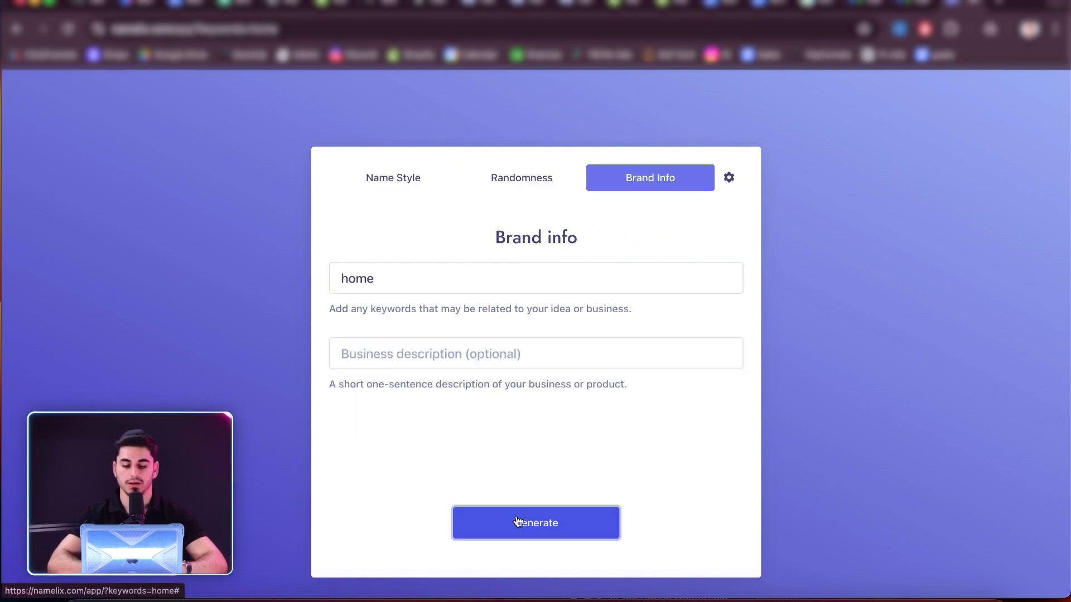
click(517, 521)
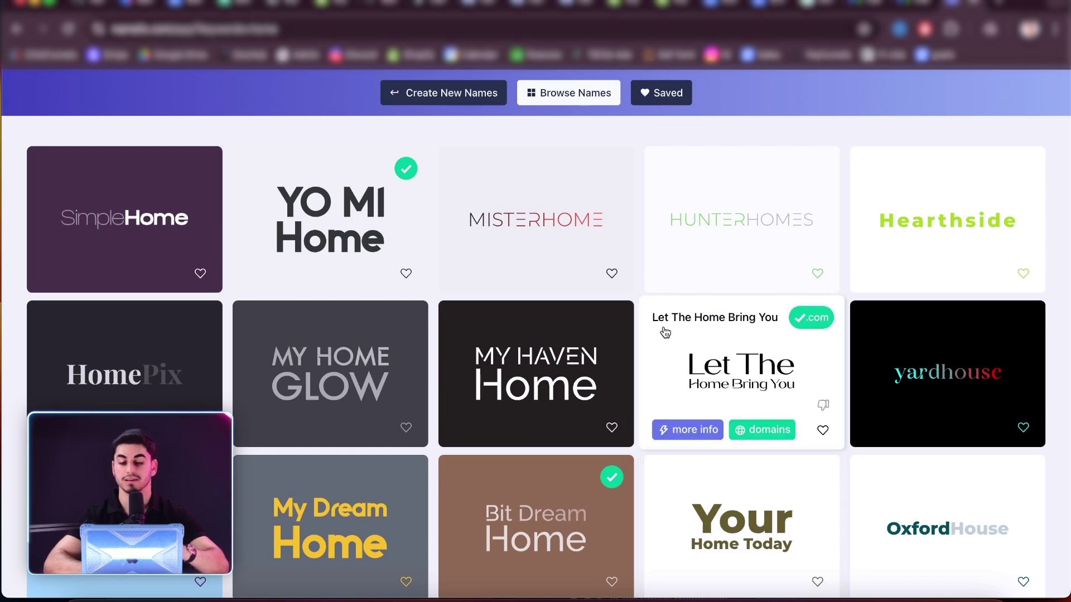
Step: Examine the generated business names and logo ideas for a suitable home store brand with an available domain
scroll(636, 391, down, 5)
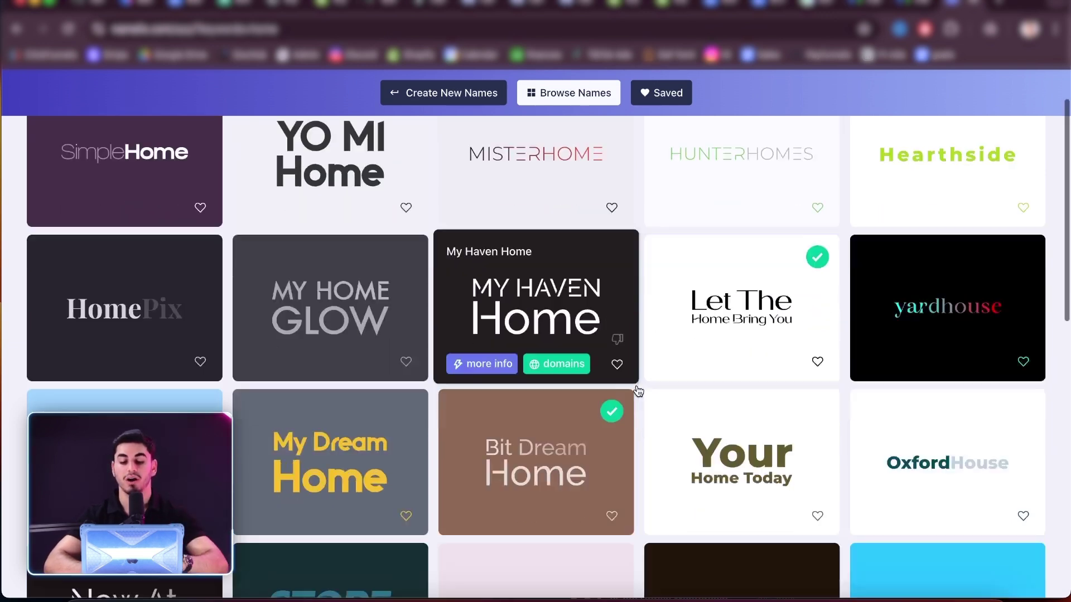
scroll(637, 391, down, 9)
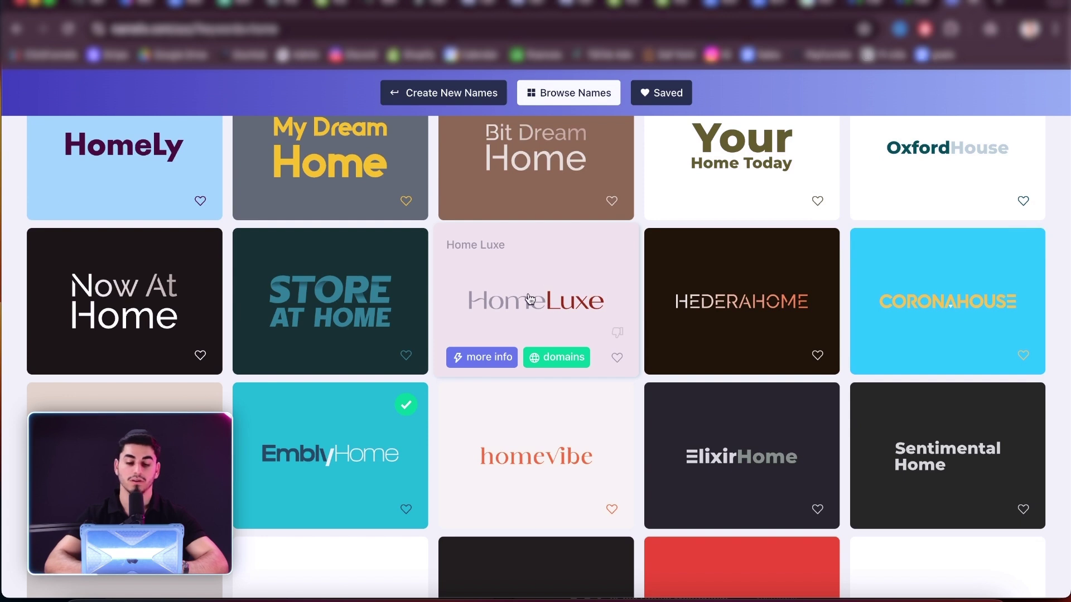
scroll(561, 291, down, 7)
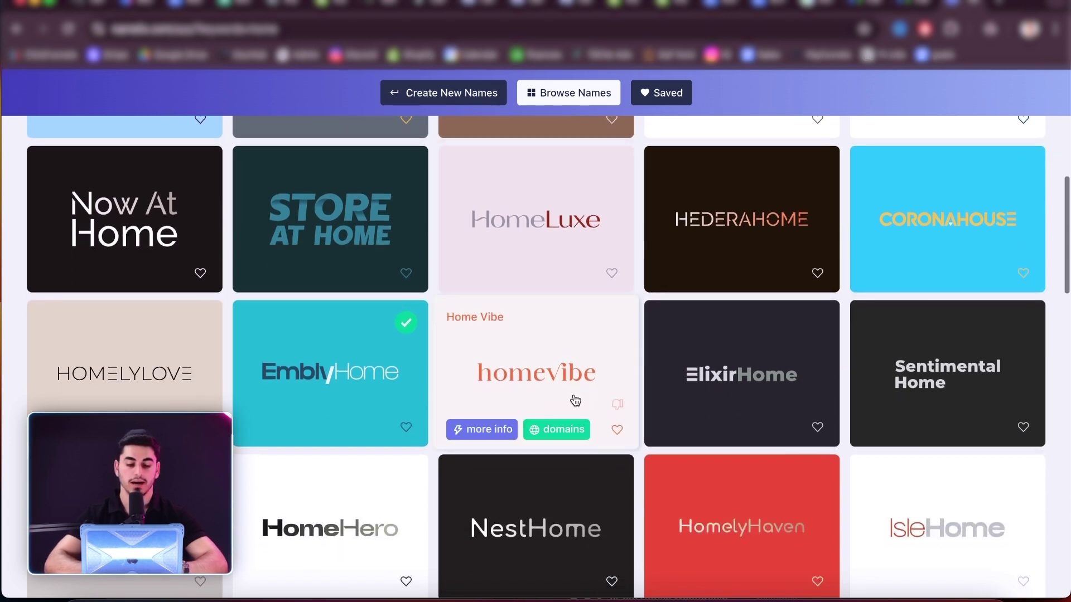
scroll(354, 426, down, 4)
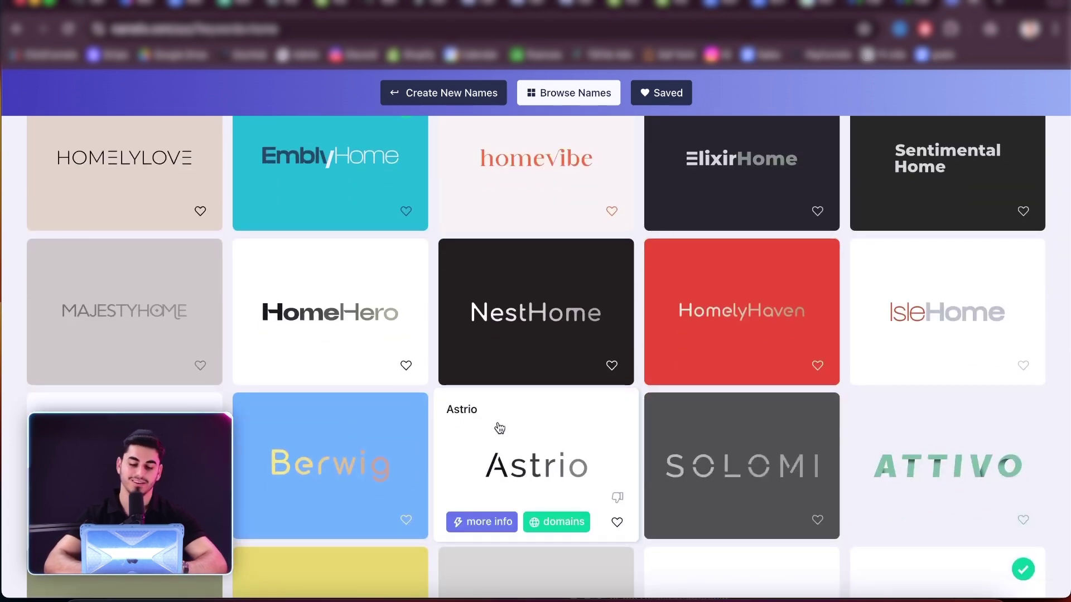
scroll(502, 424, down, 4)
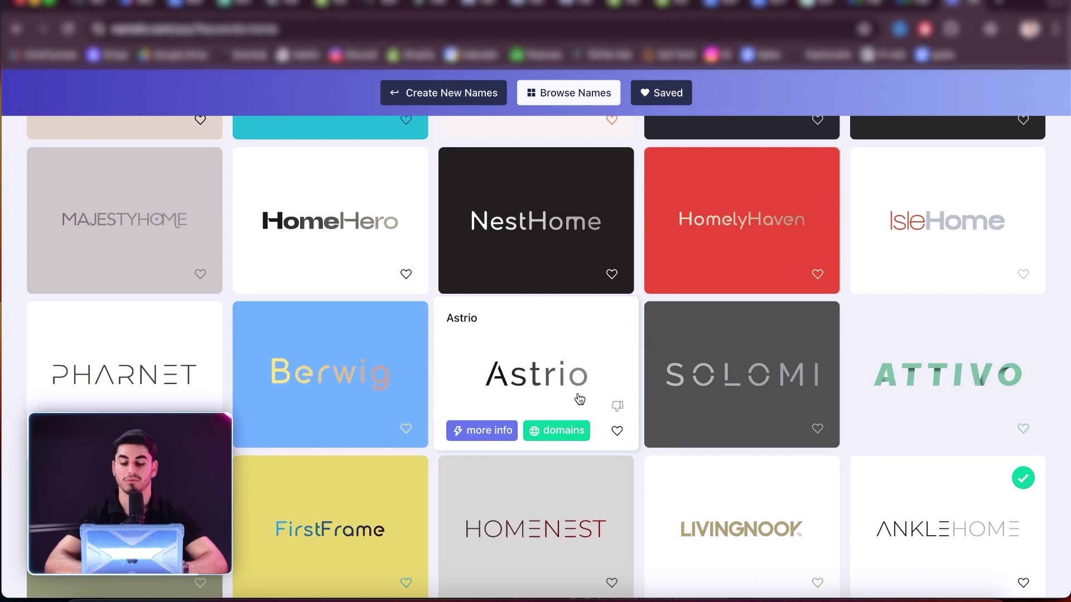
scroll(579, 398, down, 13)
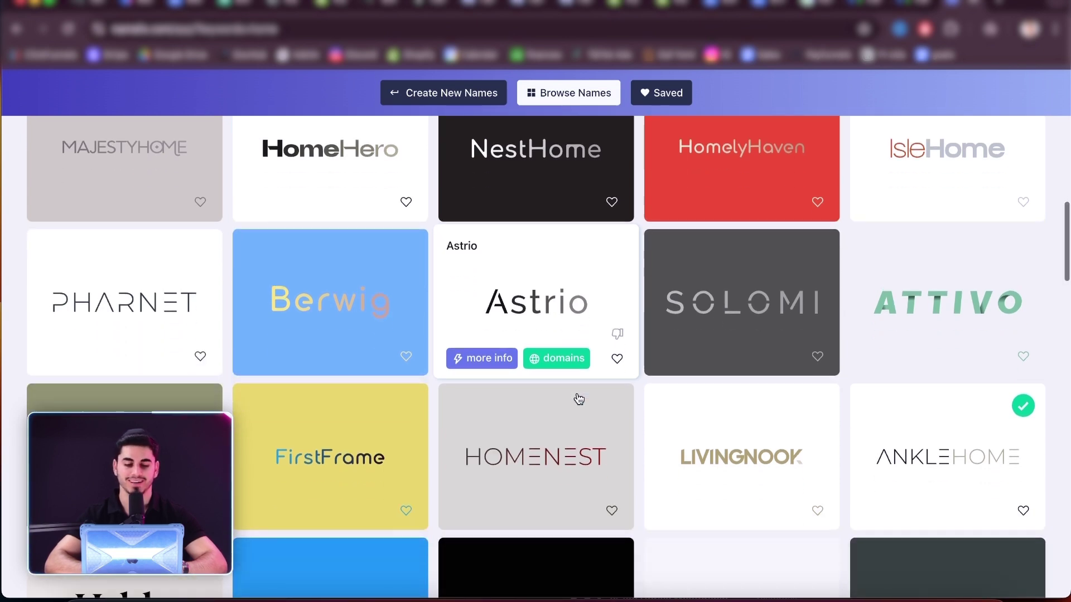
scroll(484, 488, down, 16)
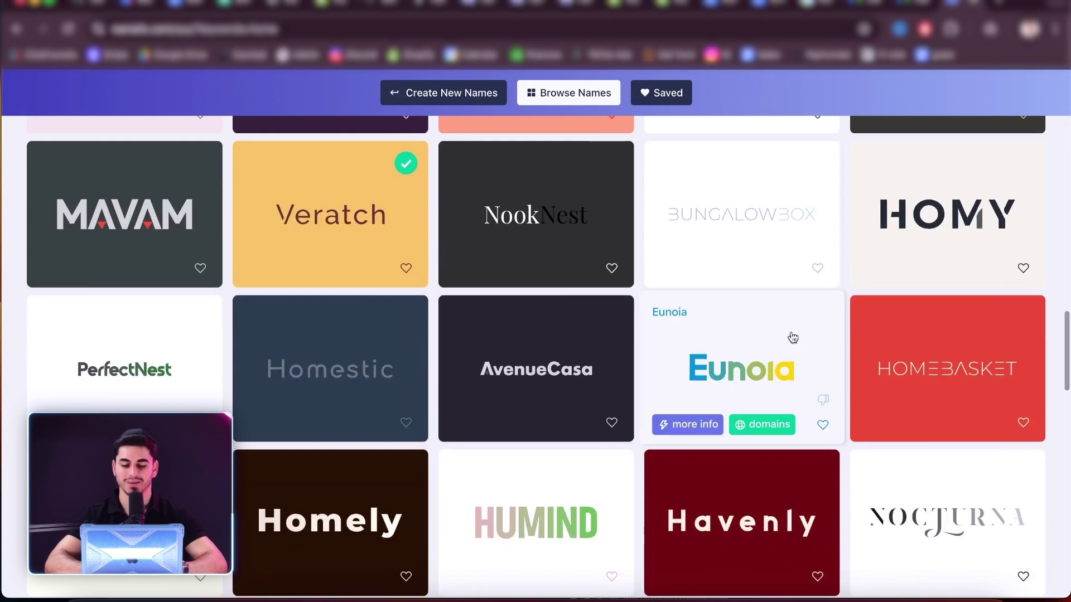
scroll(725, 421, down, 8)
scroll(727, 423, down, 1)
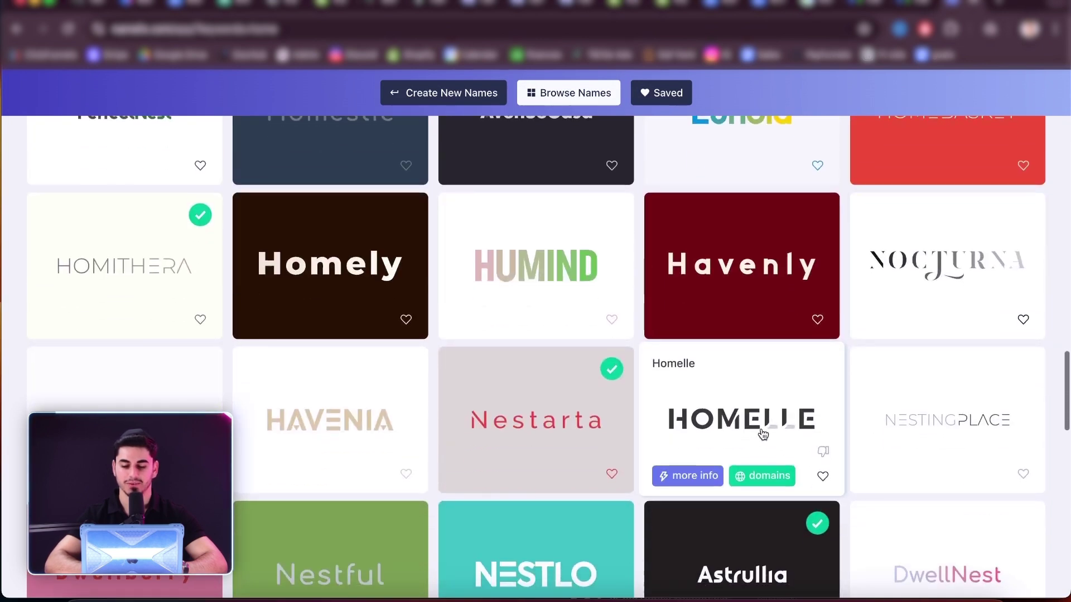
Step: Look further through the generated names and logo designs for a brand that fits the home store
scroll(773, 439, down, 12)
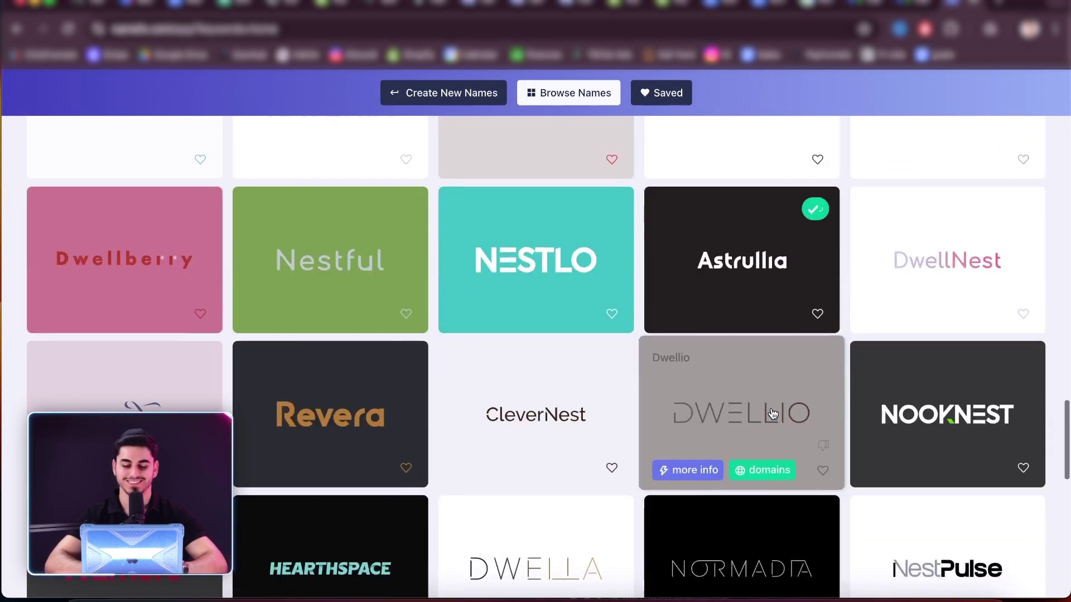
scroll(772, 412, down, 2)
scroll(769, 413, down, 2)
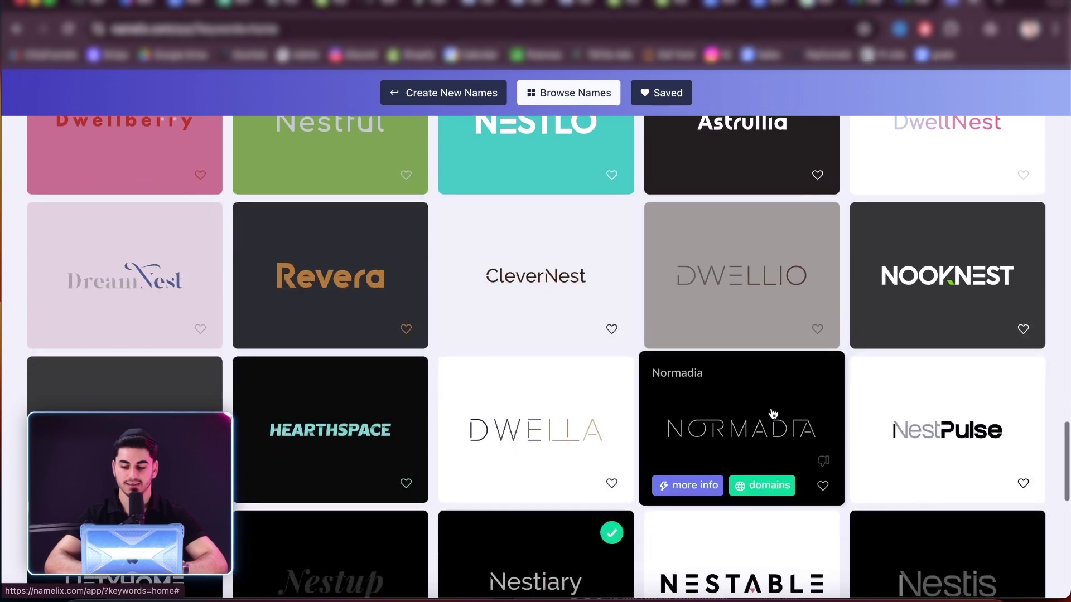
scroll(963, 440, down, 15)
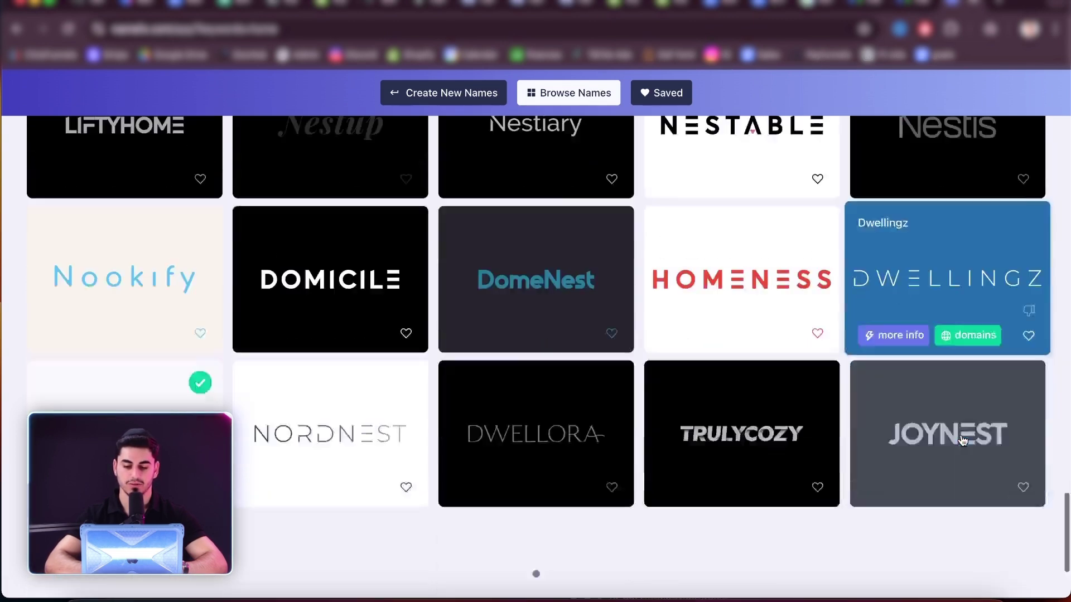
scroll(691, 424, down, 3)
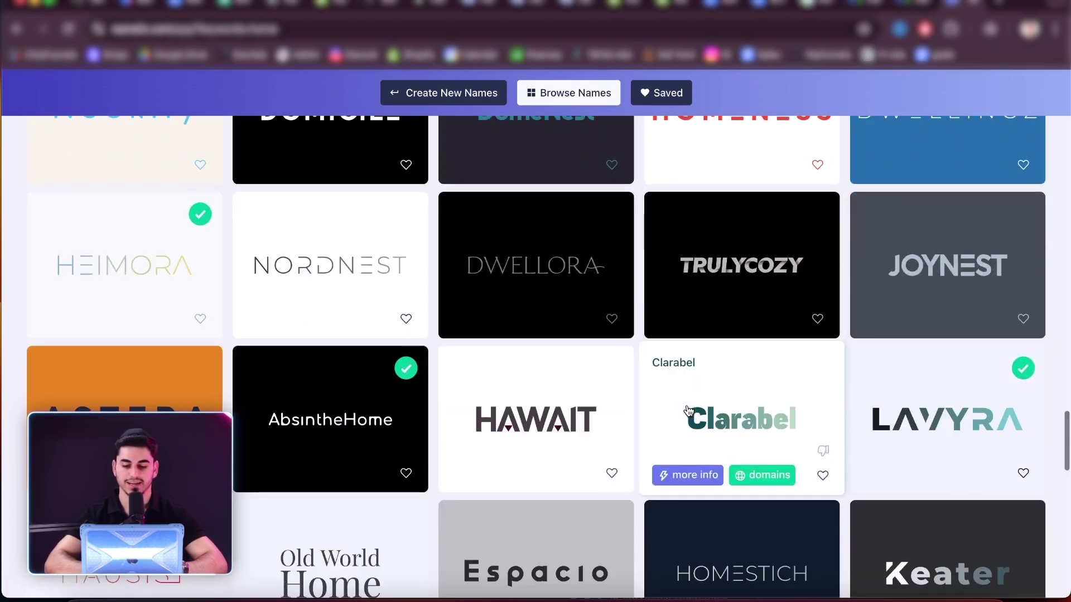
scroll(747, 437, down, 10)
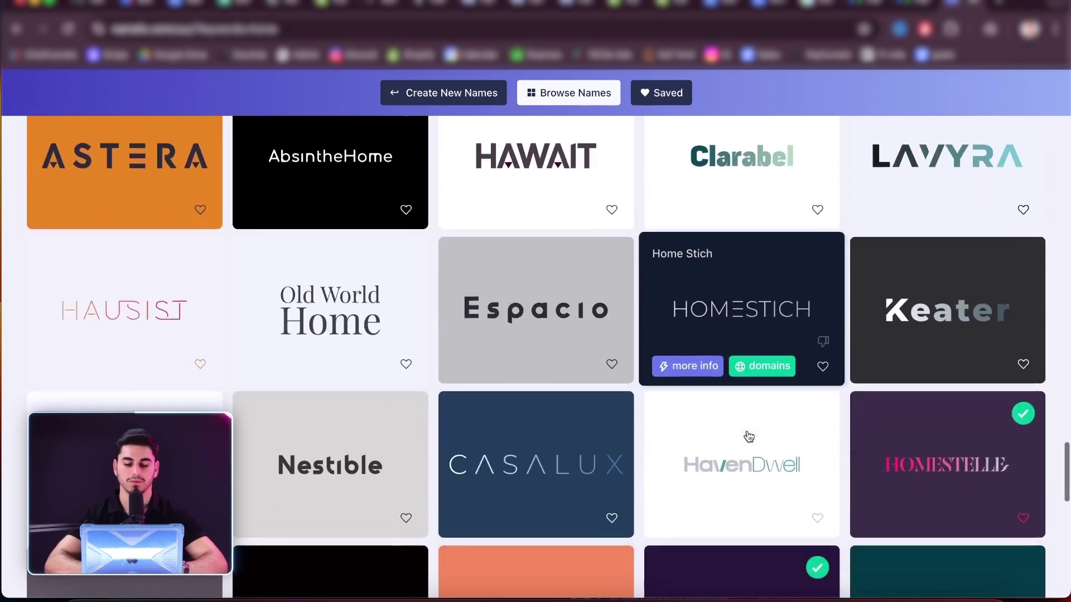
scroll(749, 437, down, 18)
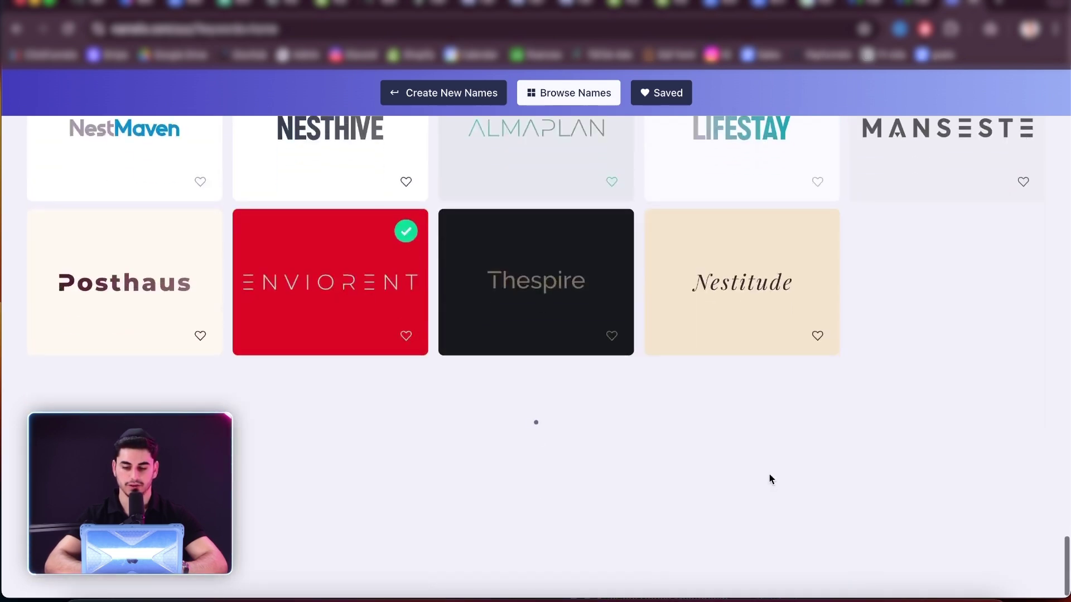
scroll(693, 382, up, 3)
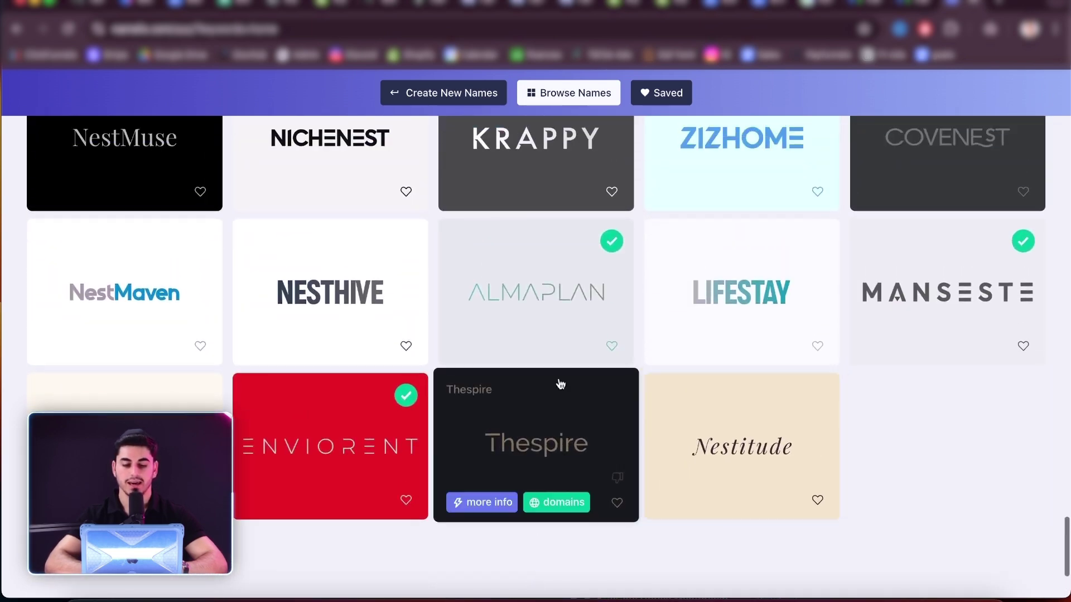
scroll(543, 376, down, 4)
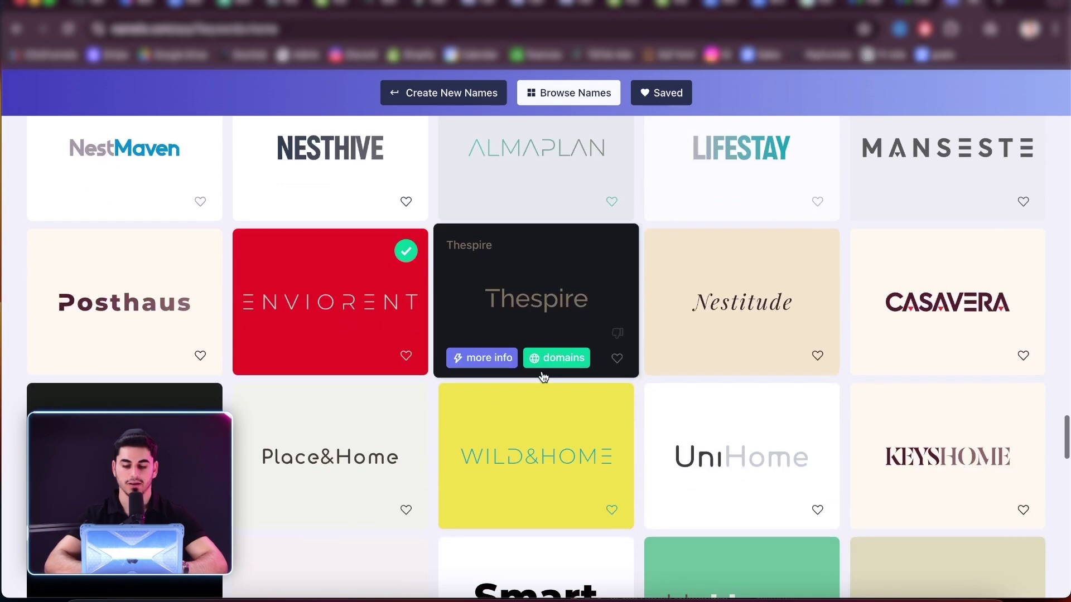
scroll(544, 376, down, 13)
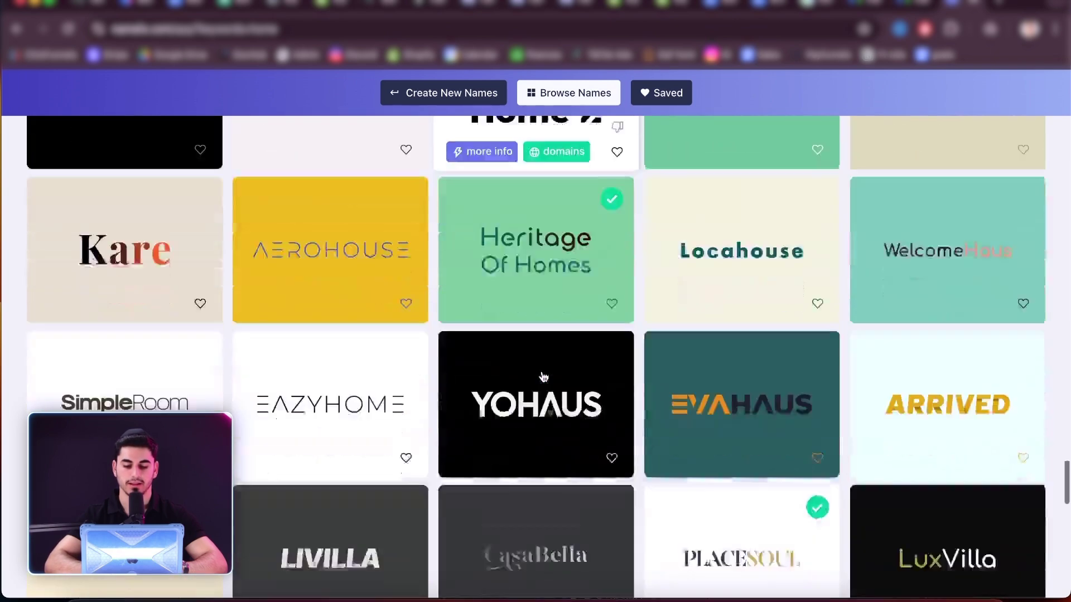
scroll(719, 438, down, 5)
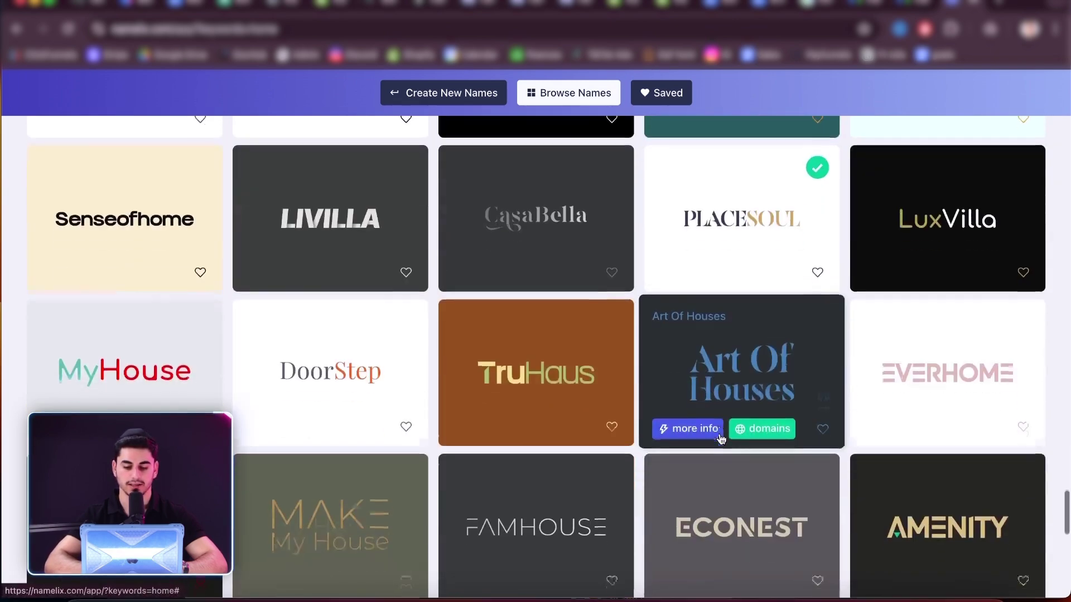
scroll(721, 439, down, 5)
Step: Open the HomyHaven logo design, enlarge it to full view and take a cropped screenshot of the logo
click(105, 325)
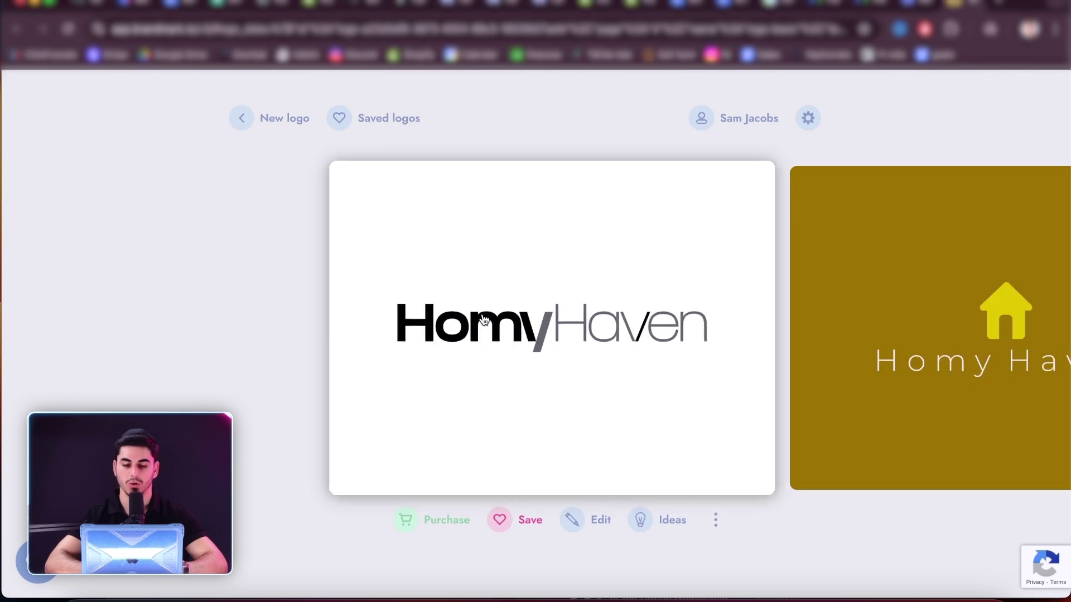
click(568, 417)
key(super+shift+4)
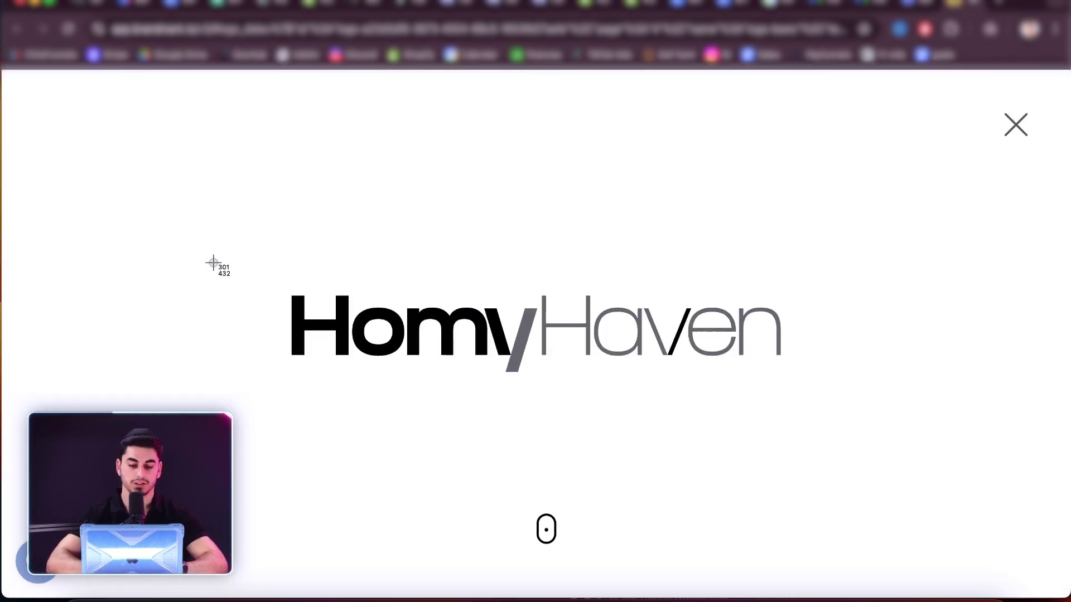
drag(290, 281, 792, 374)
drag(977, 562, 1051, 37)
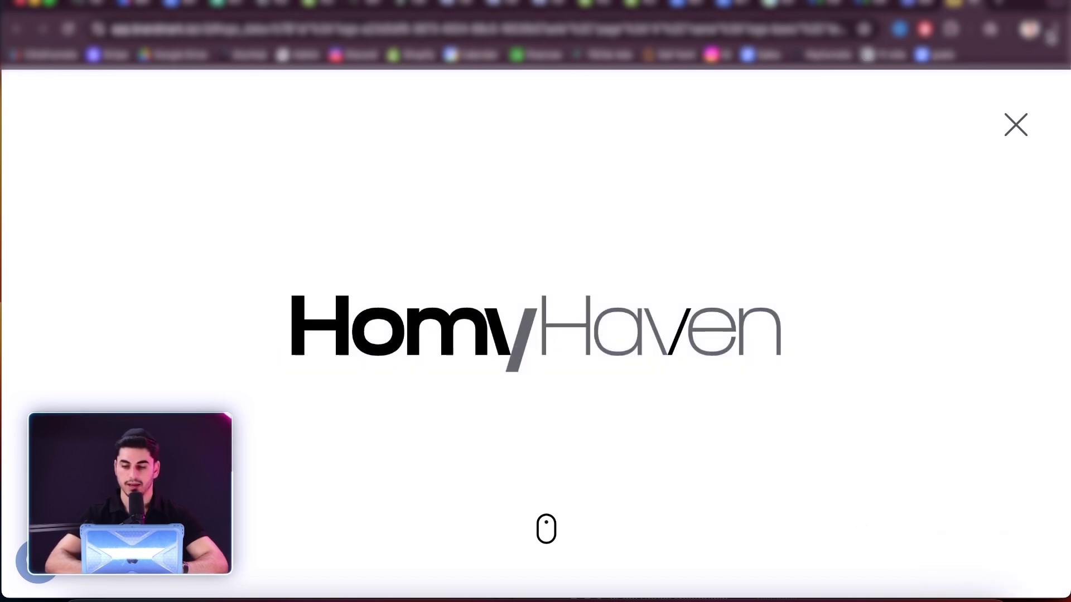
click(1019, 130)
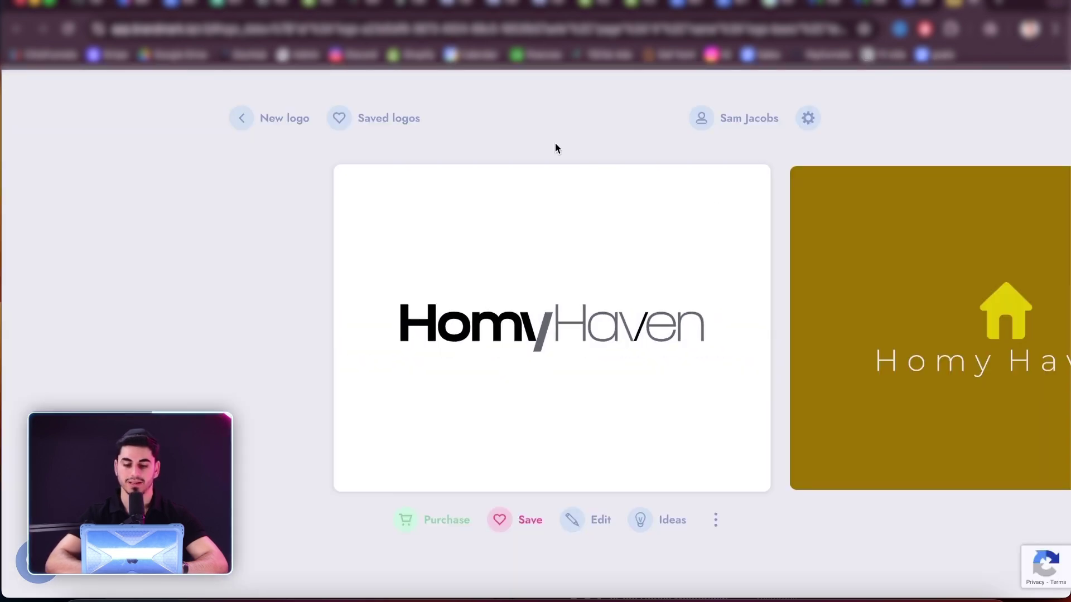
Step: Edit the HomyHaven logo and set its background container color to white
click(584, 519)
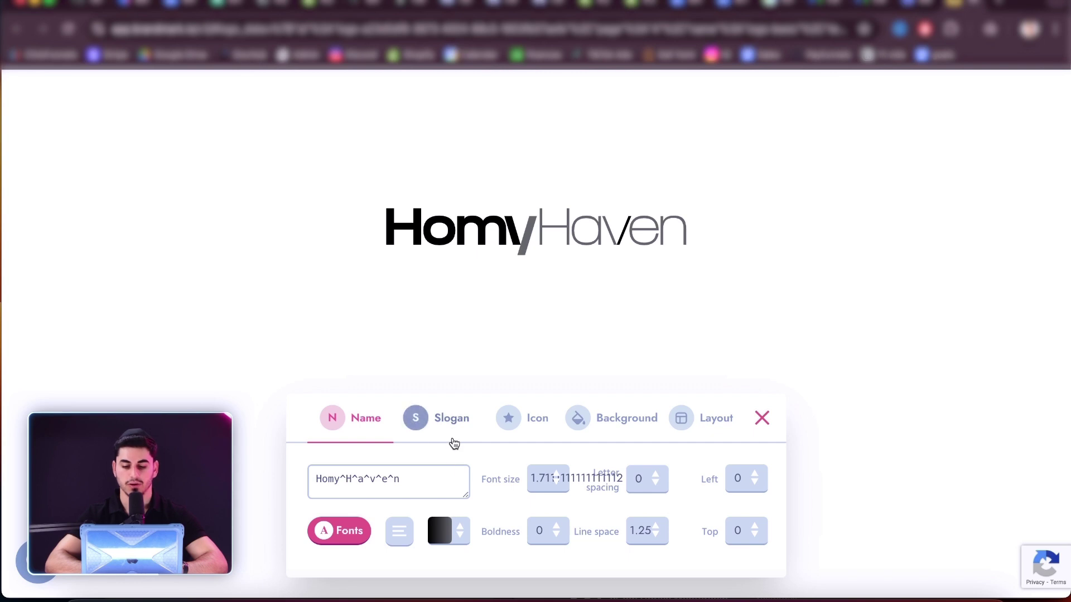
click(592, 425)
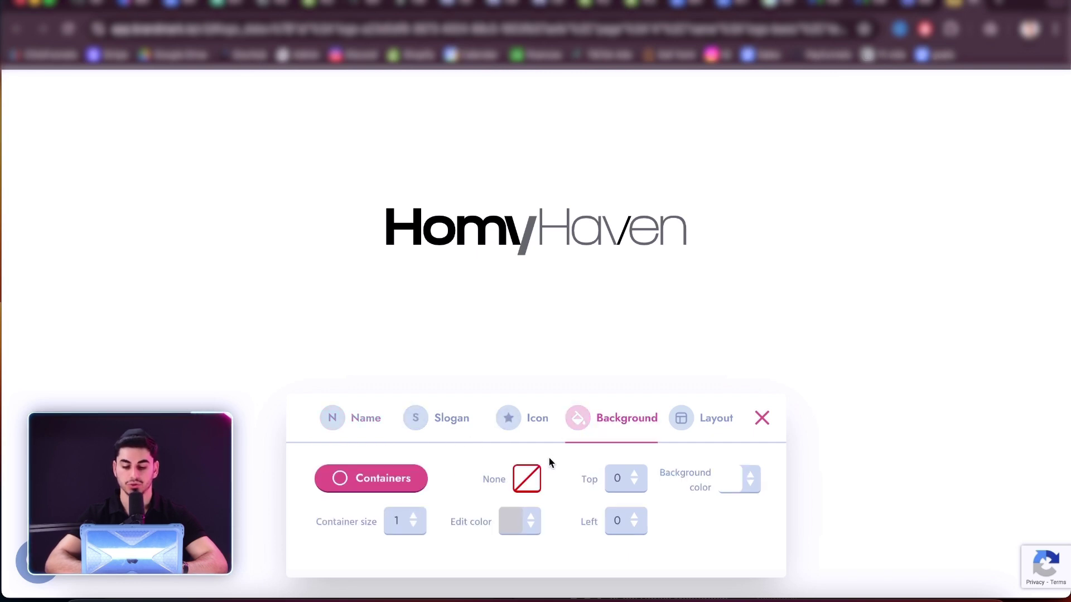
click(506, 528)
click(521, 356)
click(458, 320)
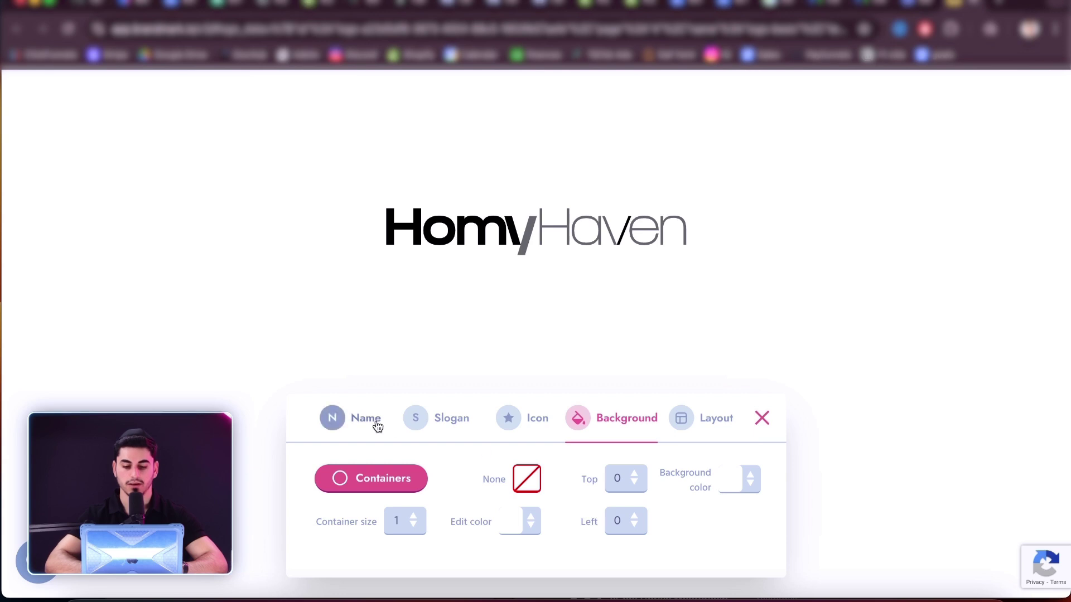
Step: Check the color options for the logo's slogan and name text
click(418, 417)
click(440, 533)
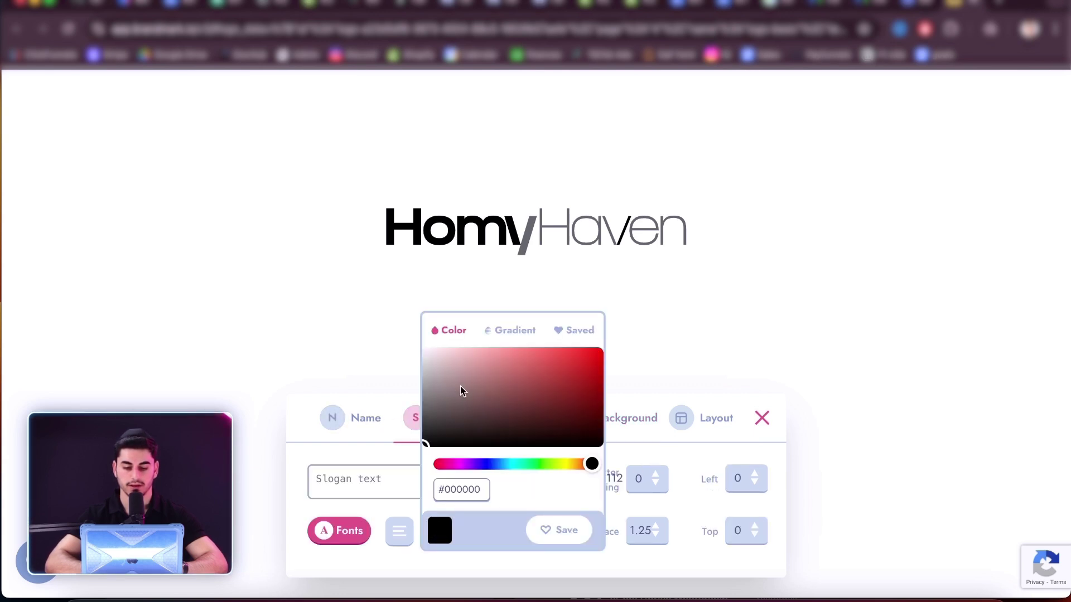
click(368, 432)
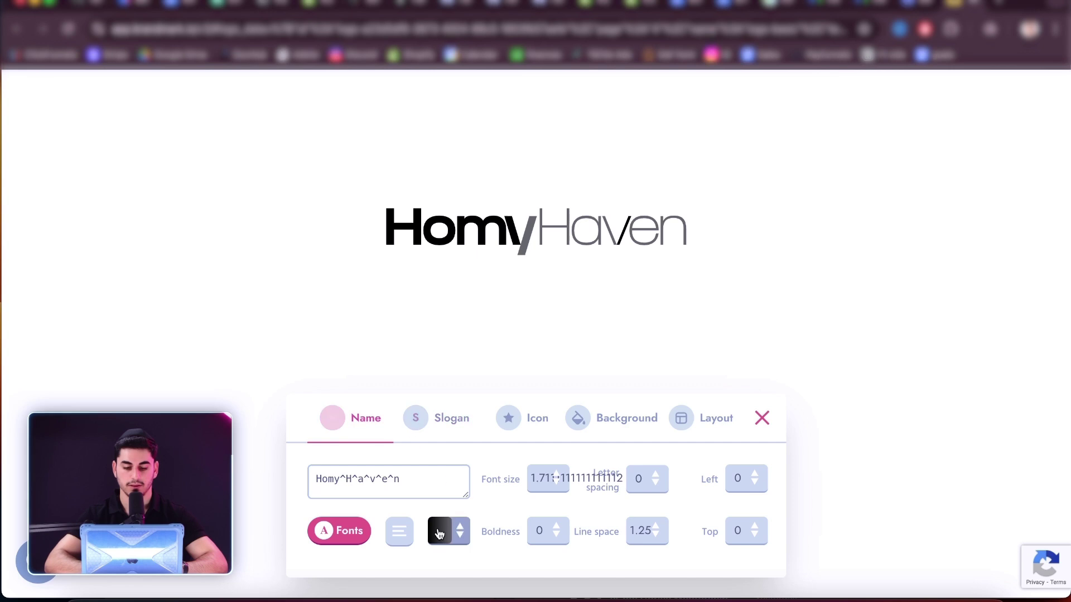
click(439, 534)
click(377, 521)
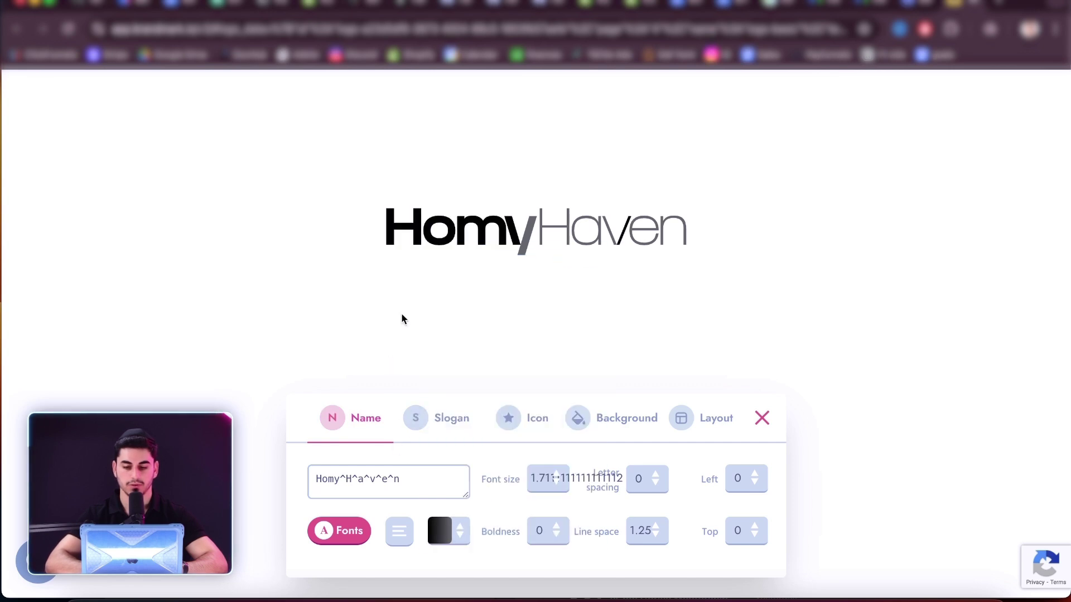
Step: Close the logo editor and capture a cropped screenshot of the enlarged HomyHaven logo
click(763, 419)
click(728, 401)
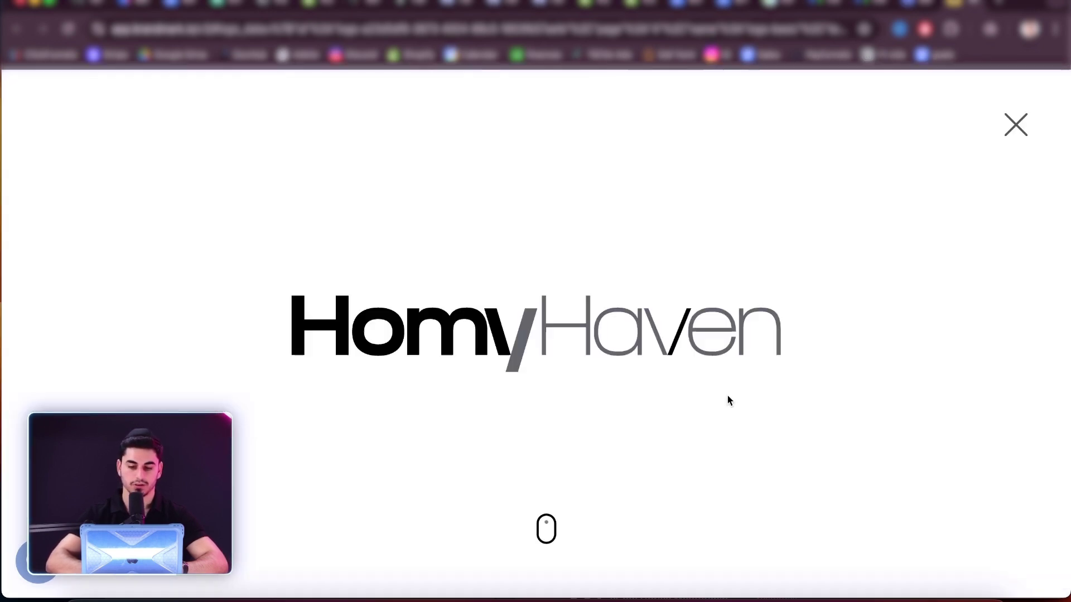
drag(275, 282, 792, 378)
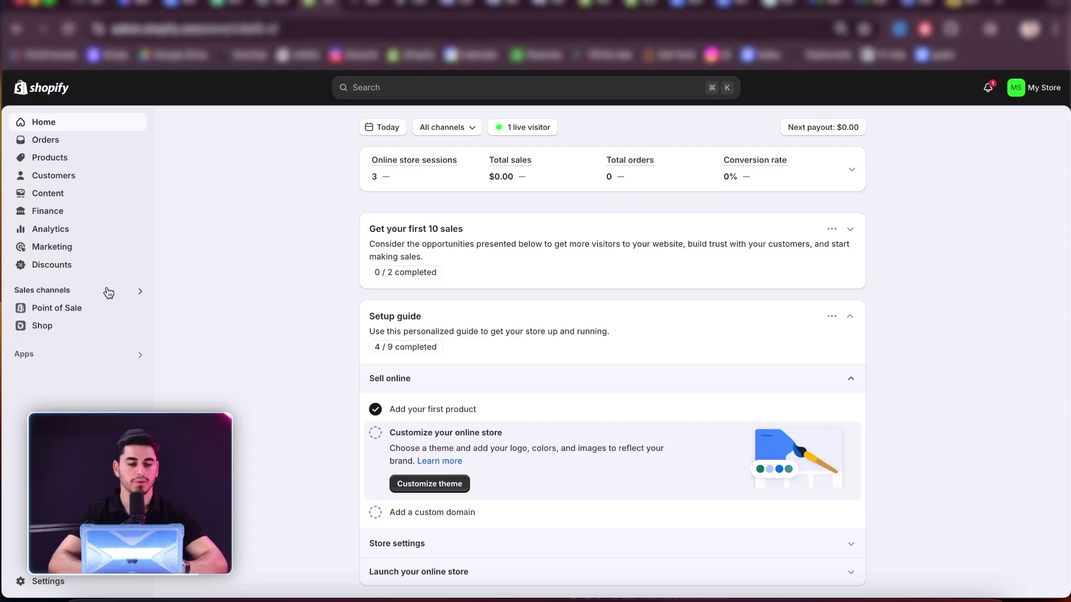
Step: In the Shopify admin, upload the exported custom theme zip file to the Online Store theme library
click(105, 291)
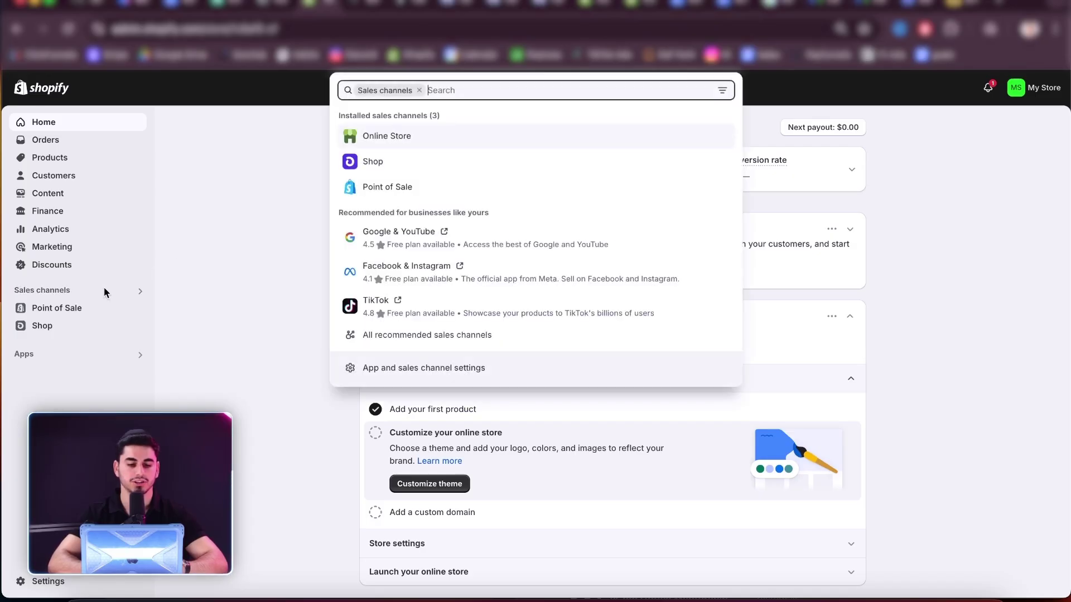
click(439, 143)
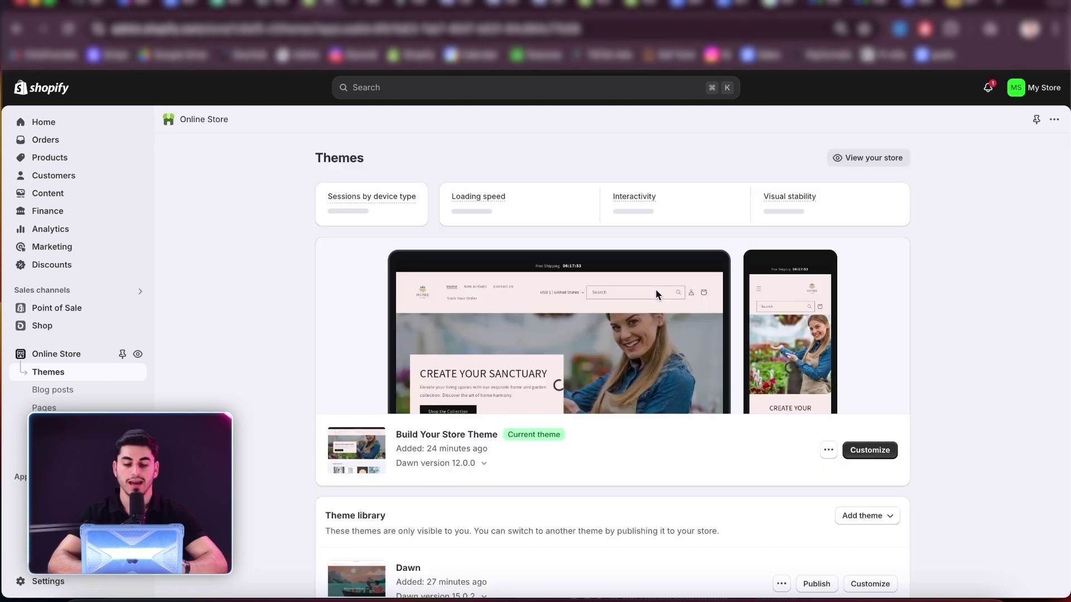
scroll(657, 294, down, 3)
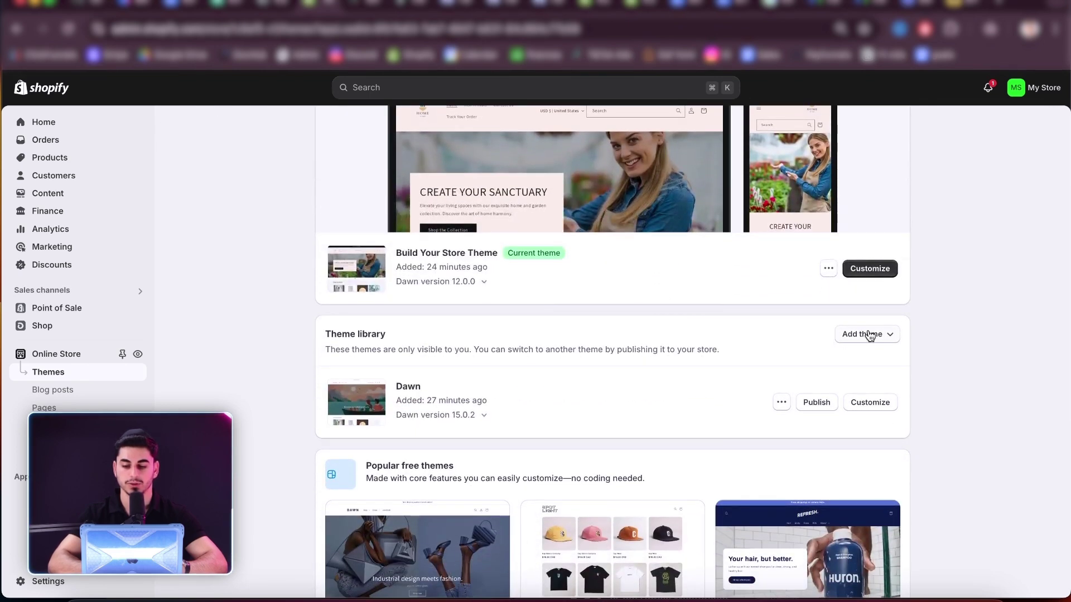
click(868, 334)
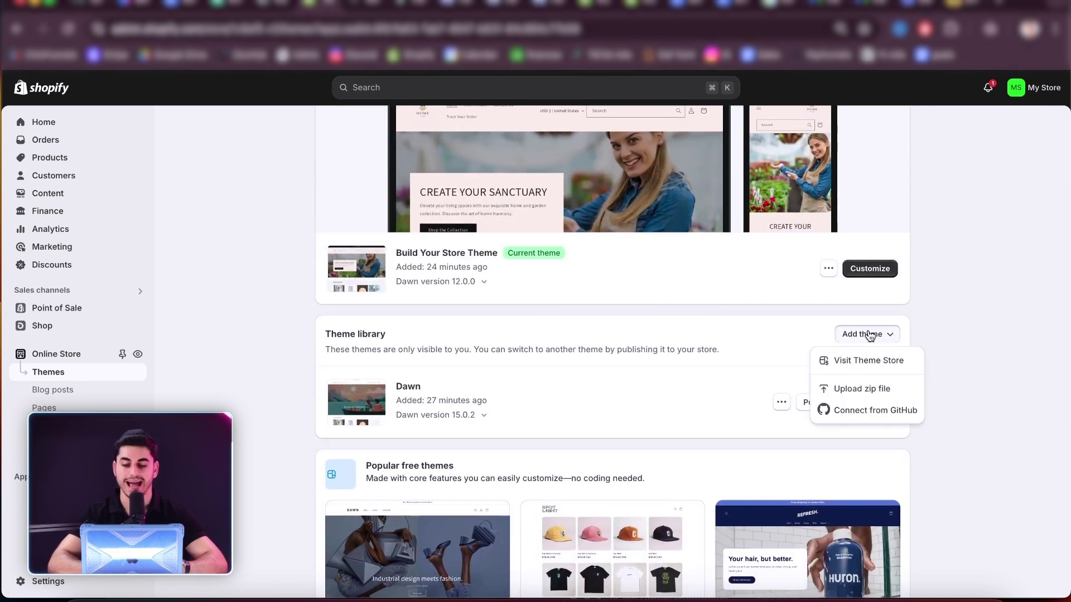
click(863, 389)
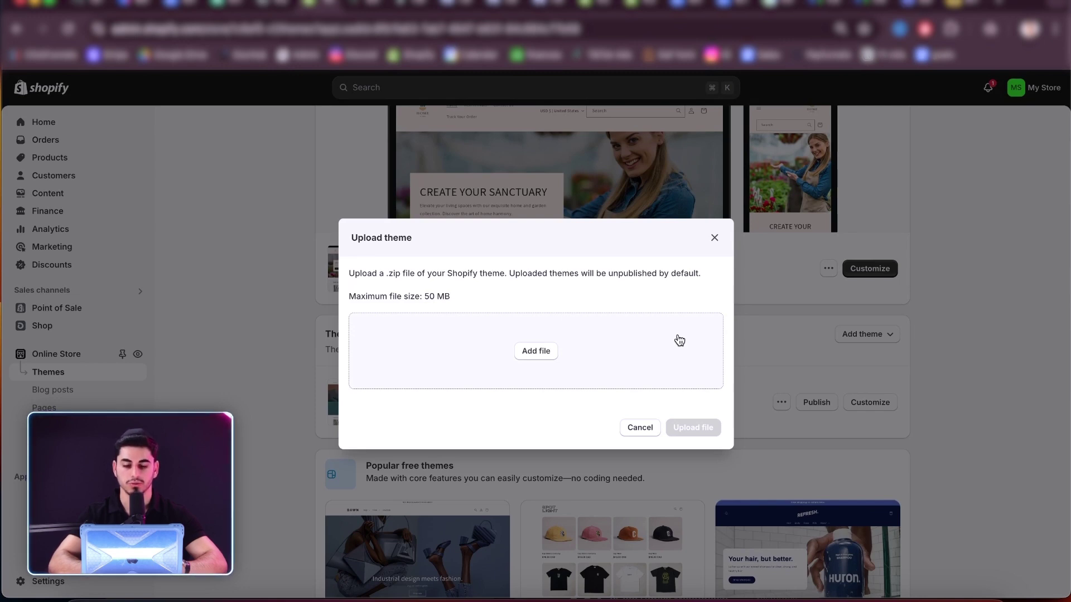
click(602, 353)
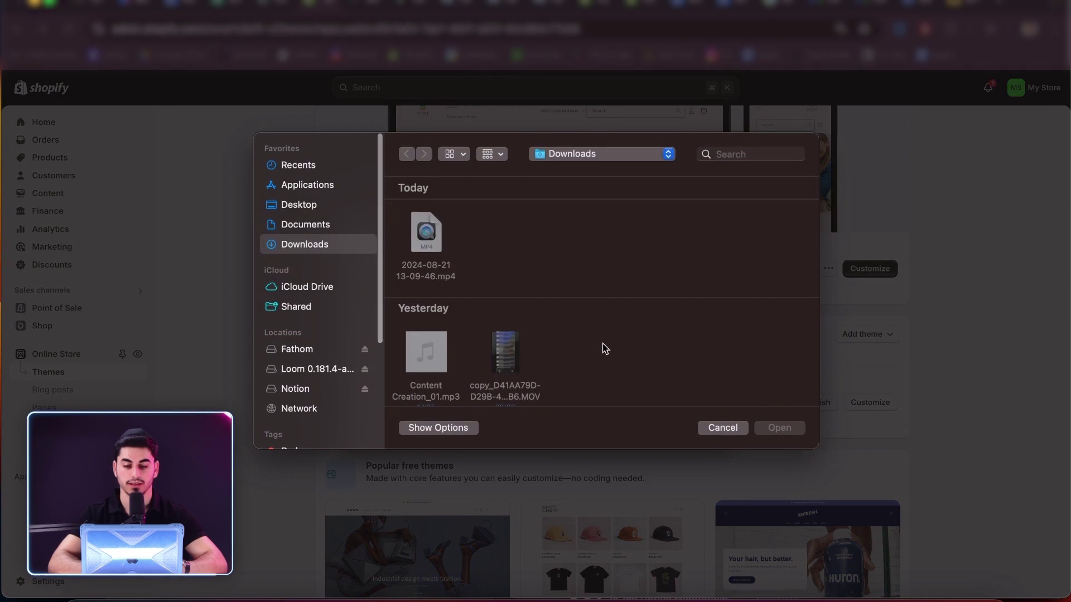
drag(253, 118, 639, 376)
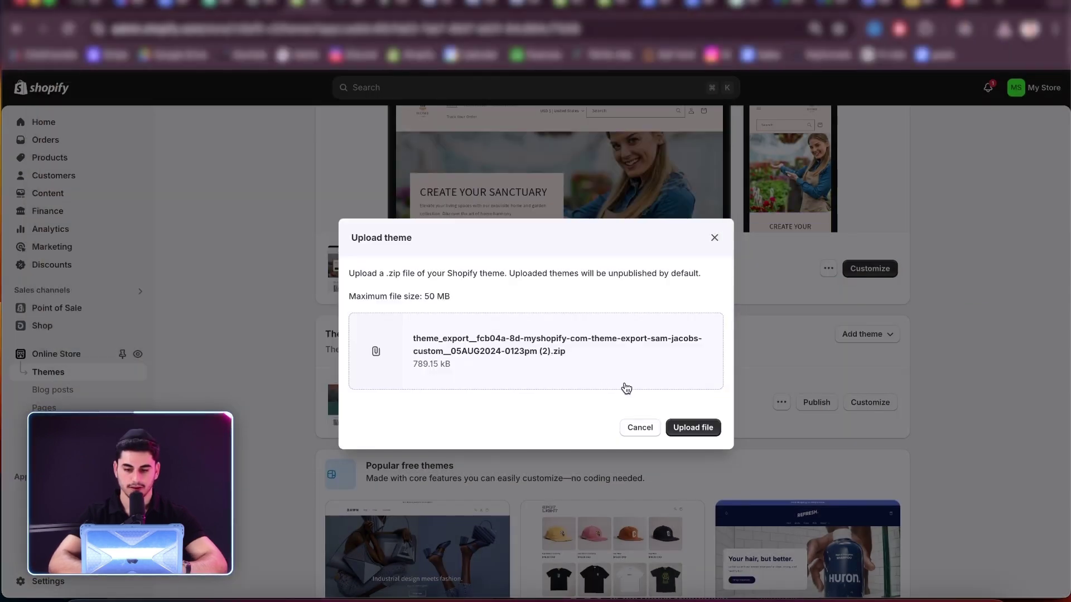
click(693, 428)
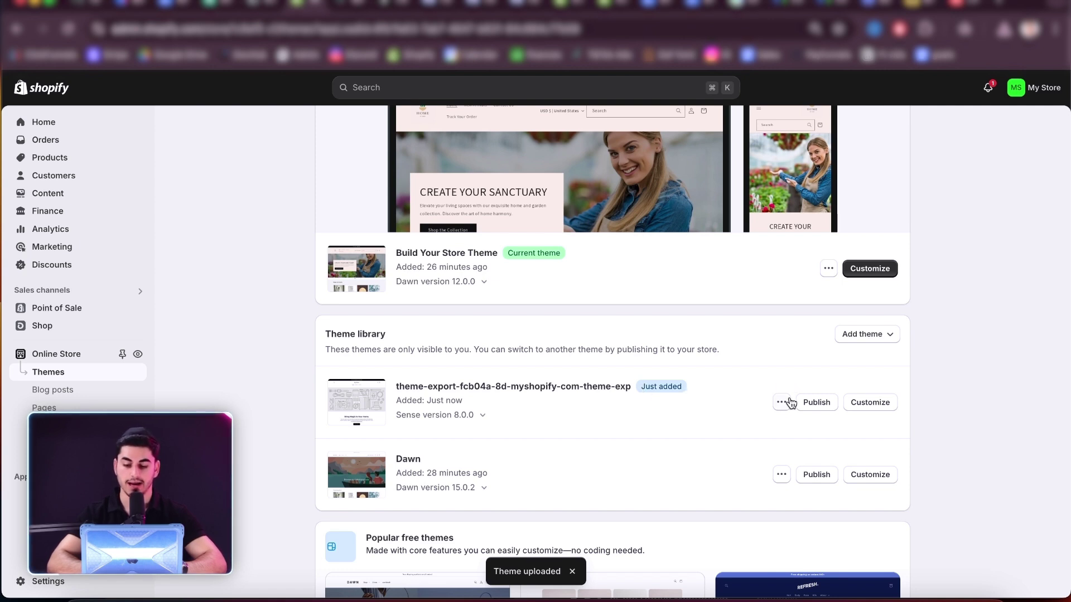
Step: Open the newly uploaded theme for customization and look over its home page layout
click(867, 407)
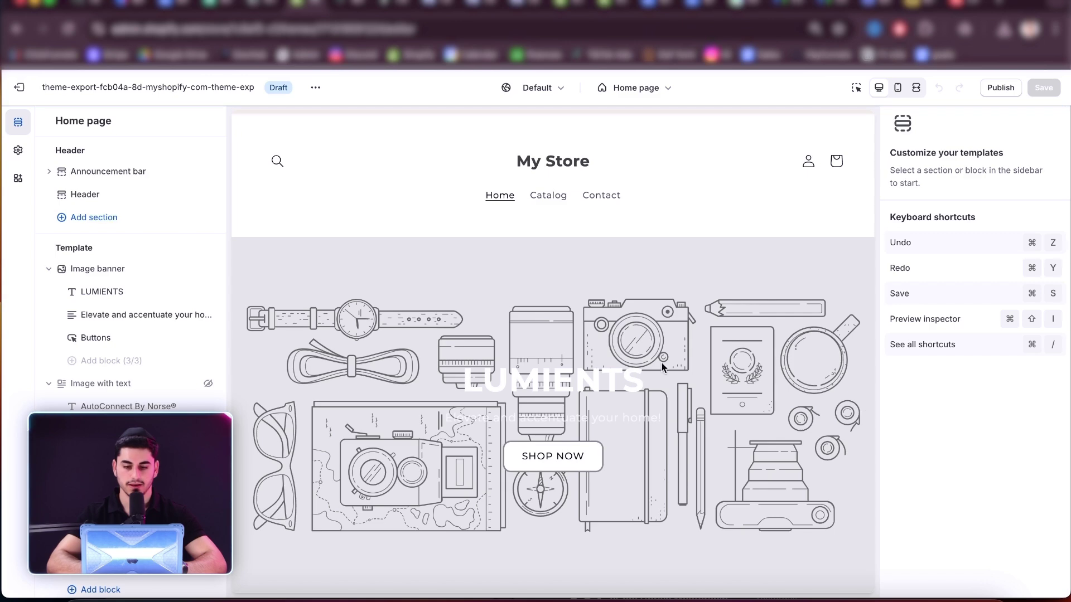
scroll(661, 361, down, 10)
scroll(661, 362, up, 10)
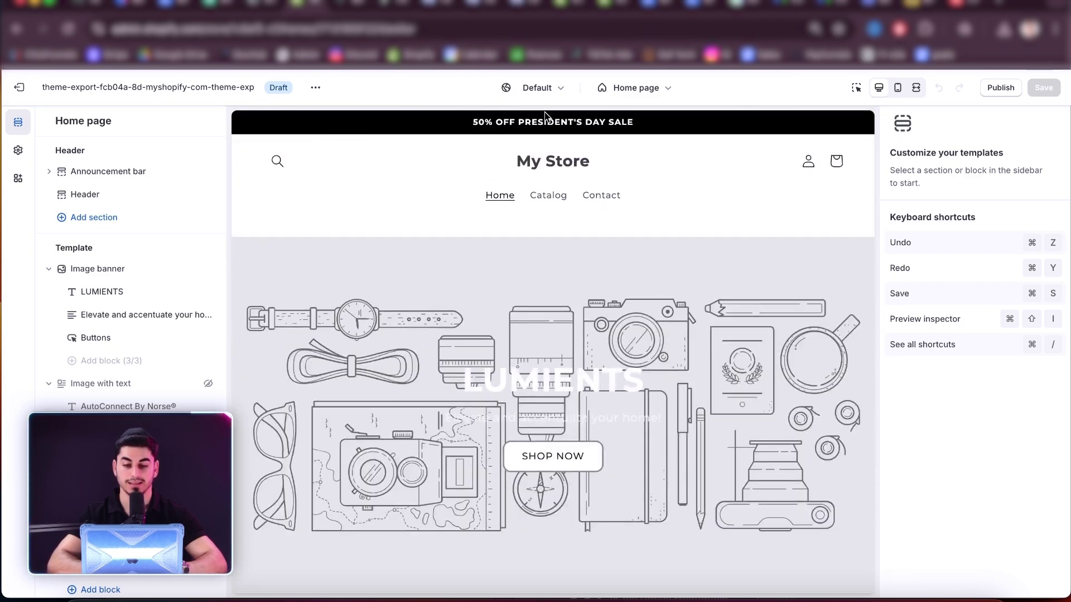
Step: Switch the theme editor from the home page to the Default product template
click(641, 93)
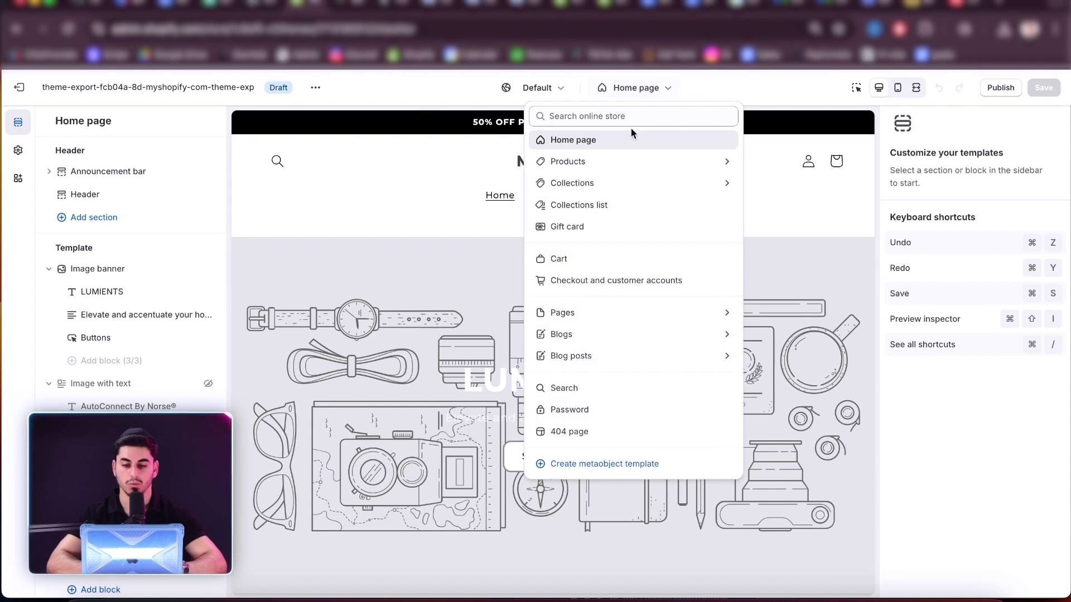
click(624, 160)
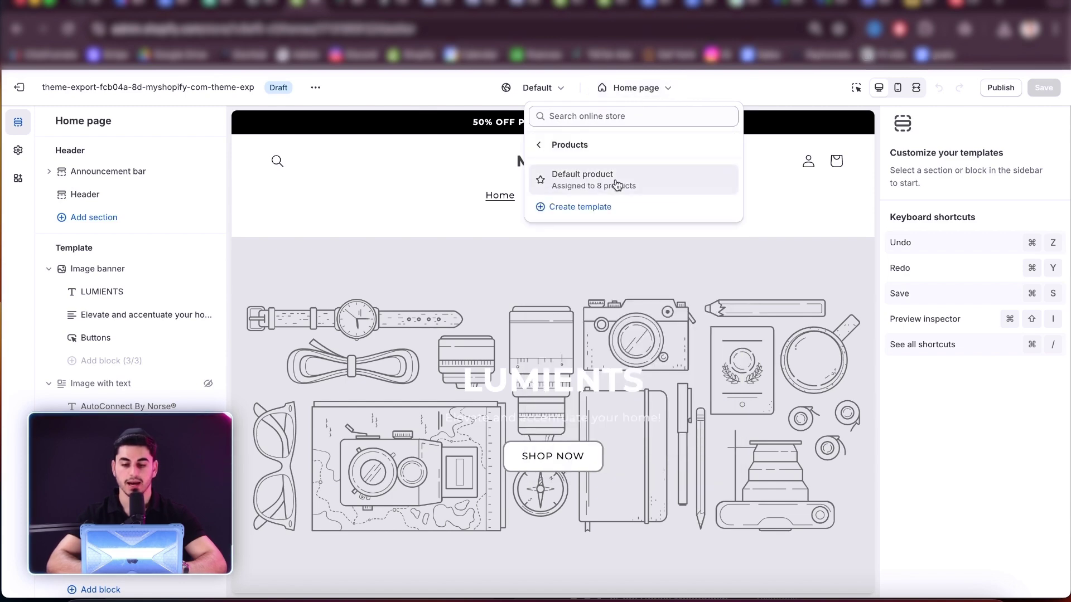
click(616, 180)
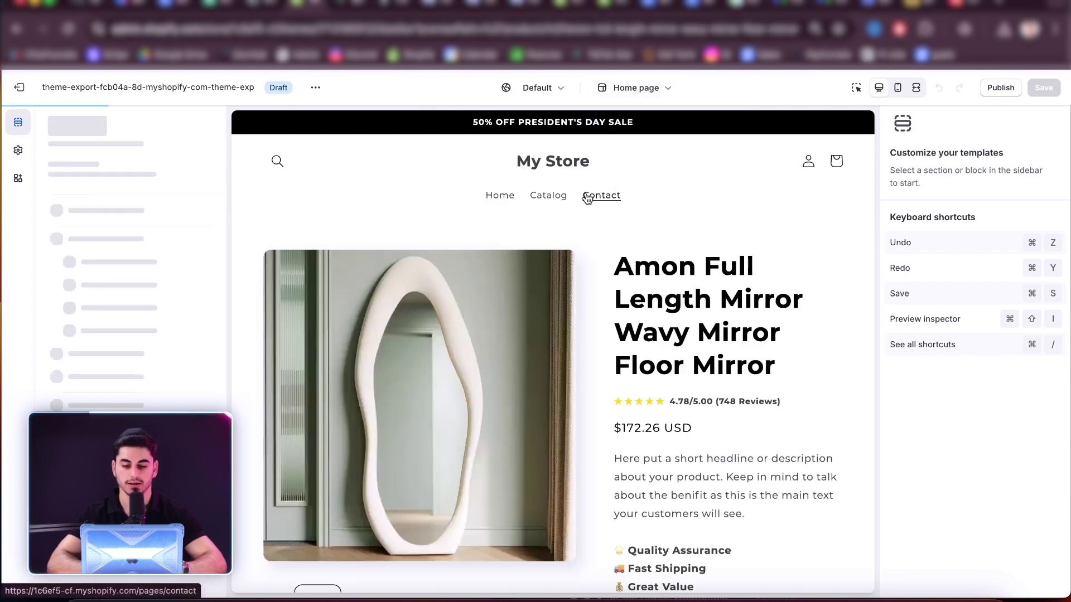
Step: Look over the Default product template's preview, from the product information through the image-and-text rows to the customer testimonials
scroll(614, 306, down, 5)
scroll(614, 306, down, 5)
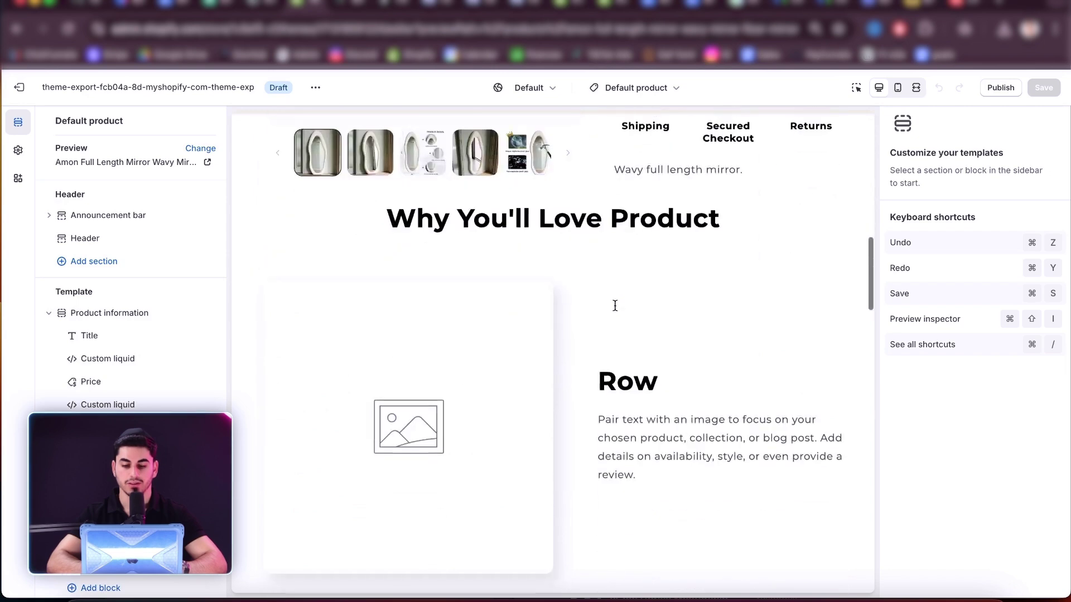
scroll(614, 306, up, 10)
scroll(615, 305, down, 2)
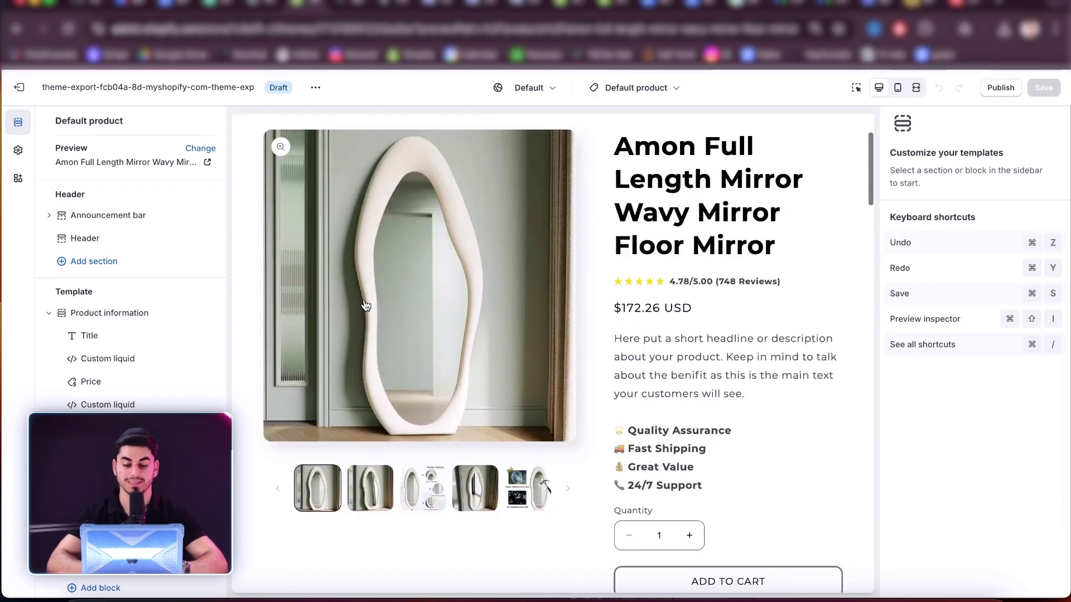
scroll(507, 397, down, 4)
scroll(507, 397, down, 10)
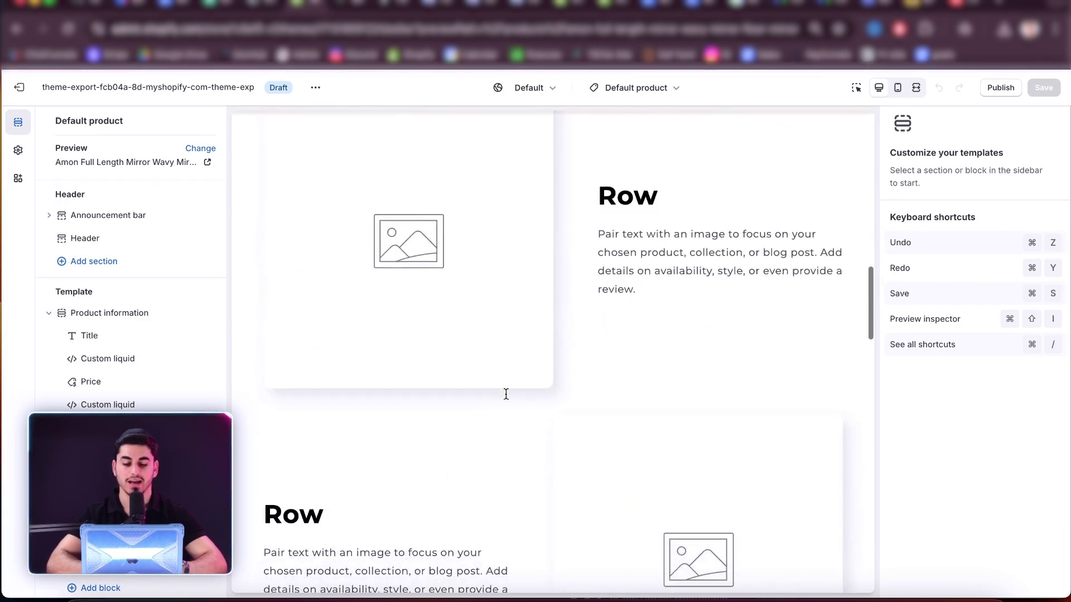
scroll(418, 318, down, 1)
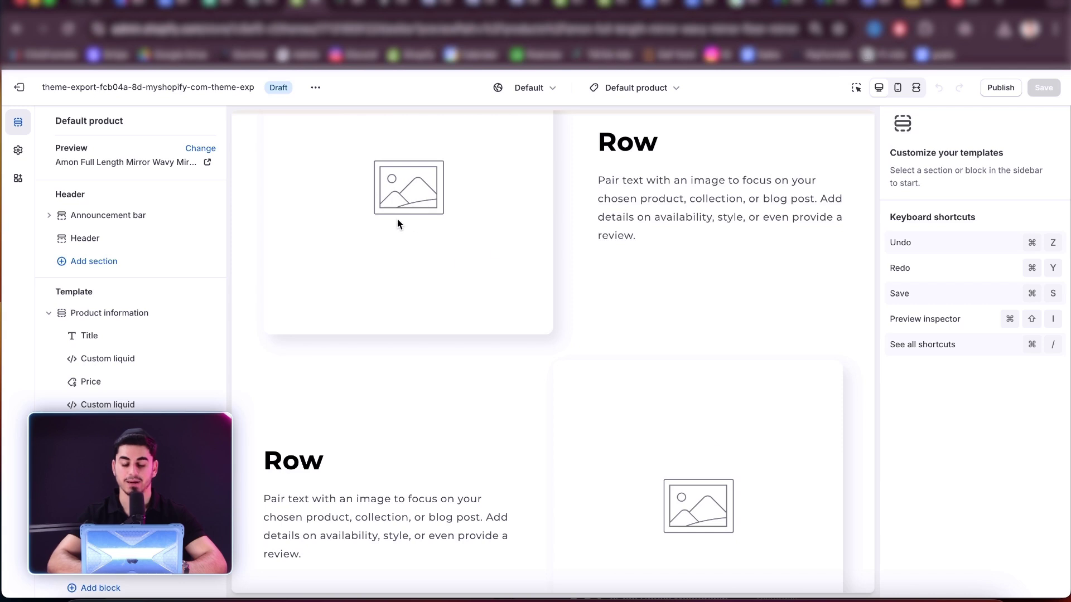
scroll(653, 385, down, 4)
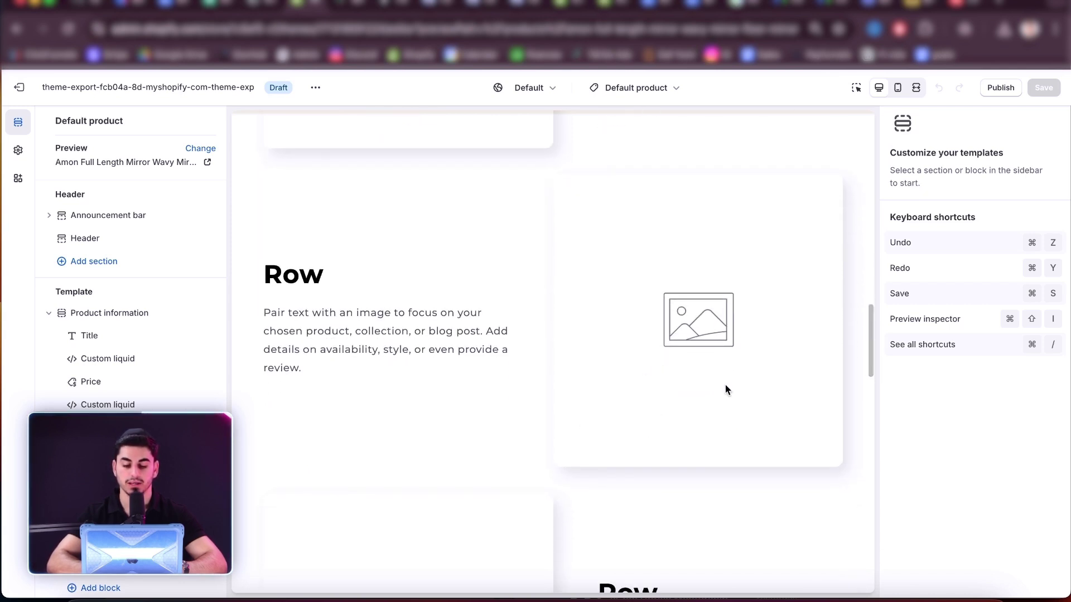
scroll(725, 388, down, 6)
scroll(134, 356, down, 3)
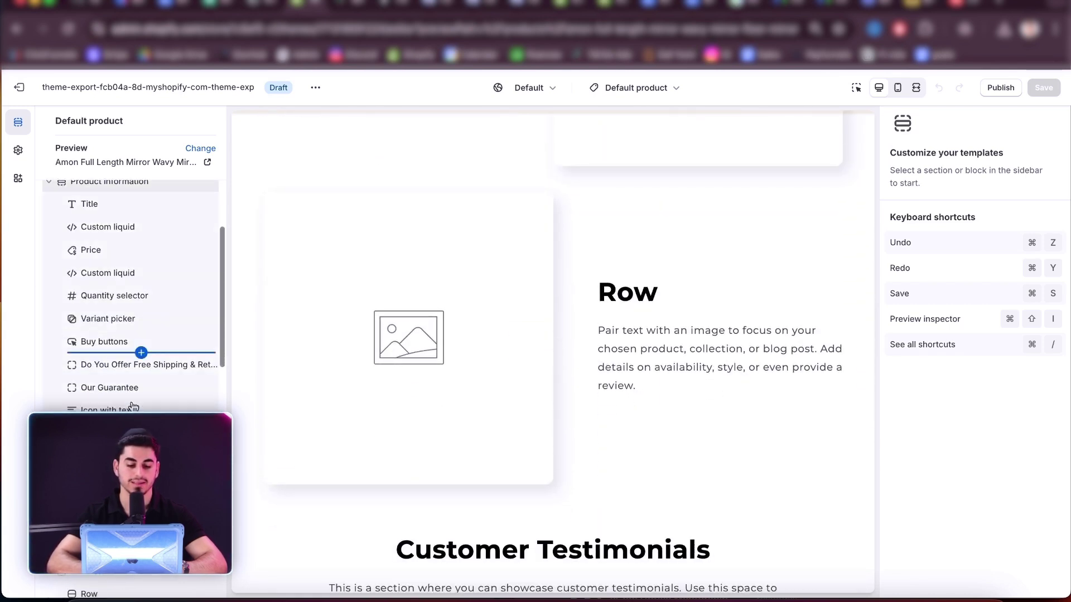
Step: Open the first Row block of the Multirow section and review its settings, the testimonials, the guarantee and the FAQ section
scroll(133, 405, down, 4)
click(128, 412)
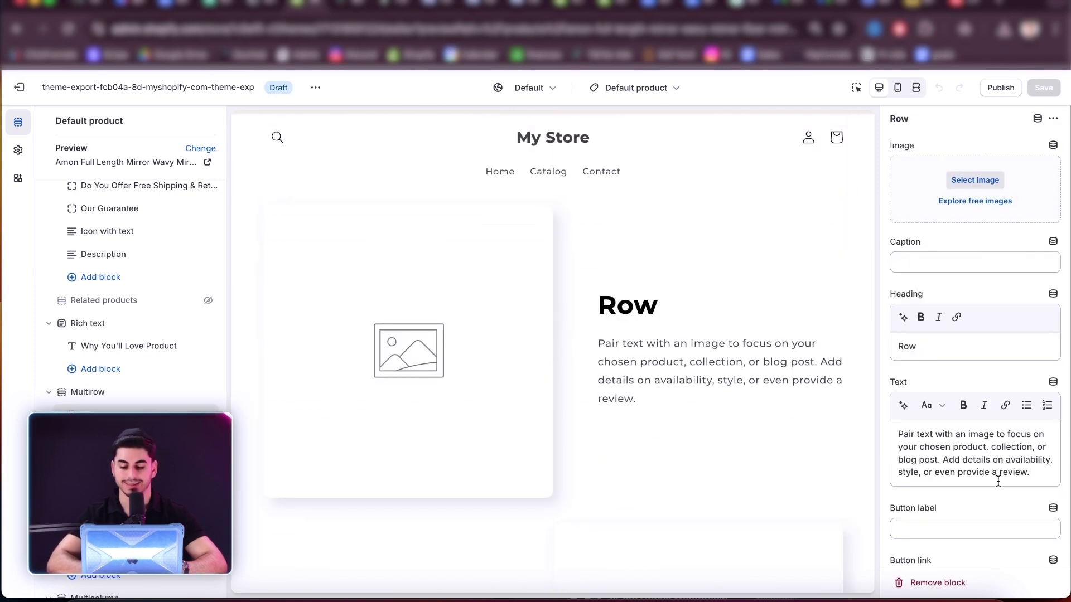
scroll(246, 430, down, 15)
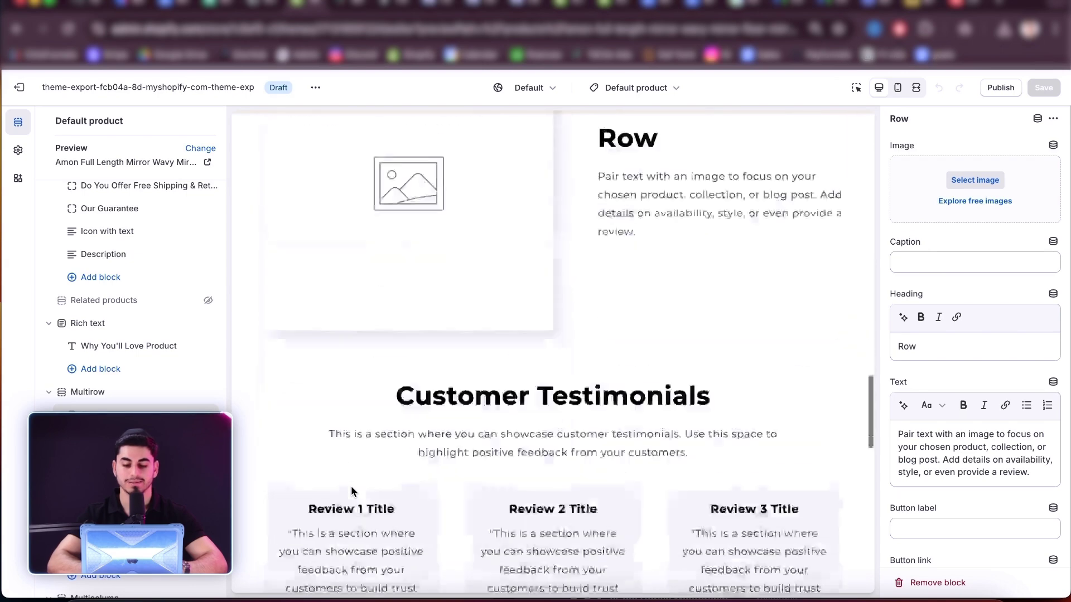
scroll(352, 492, down, 5)
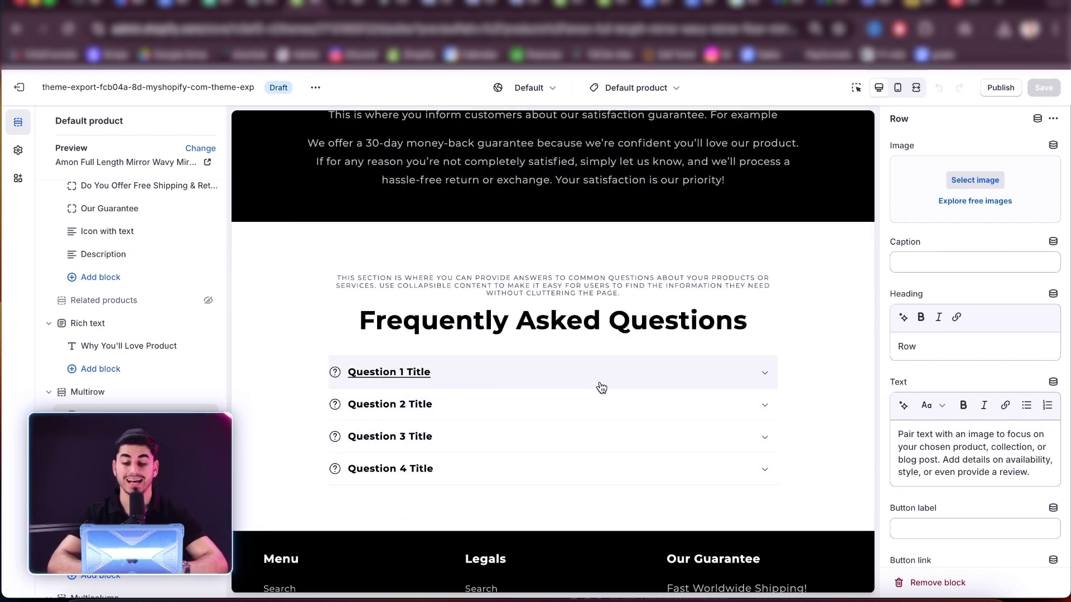
scroll(599, 389, up, 15)
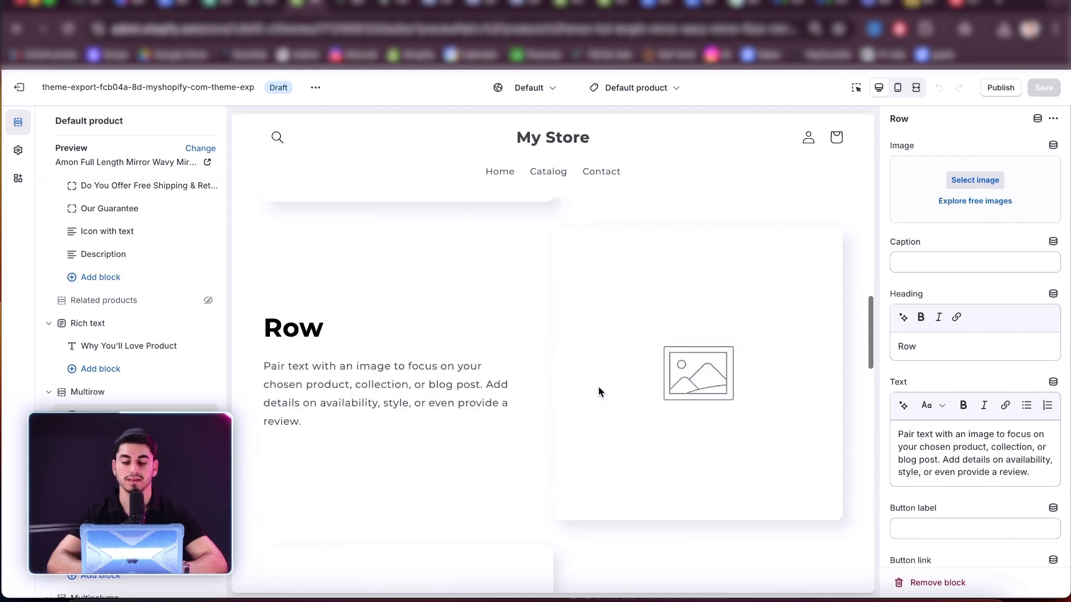
scroll(598, 389, up, 6)
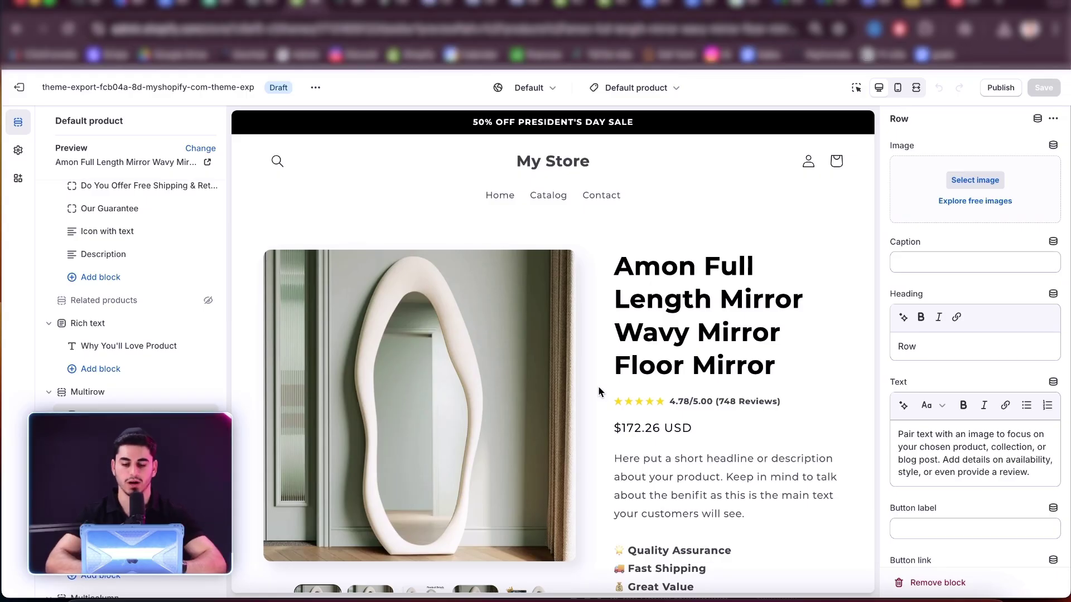
Step: In the theme settings, set the store logo to the HomyHaven screenshot PNG from the file library
click(552, 122)
click(18, 150)
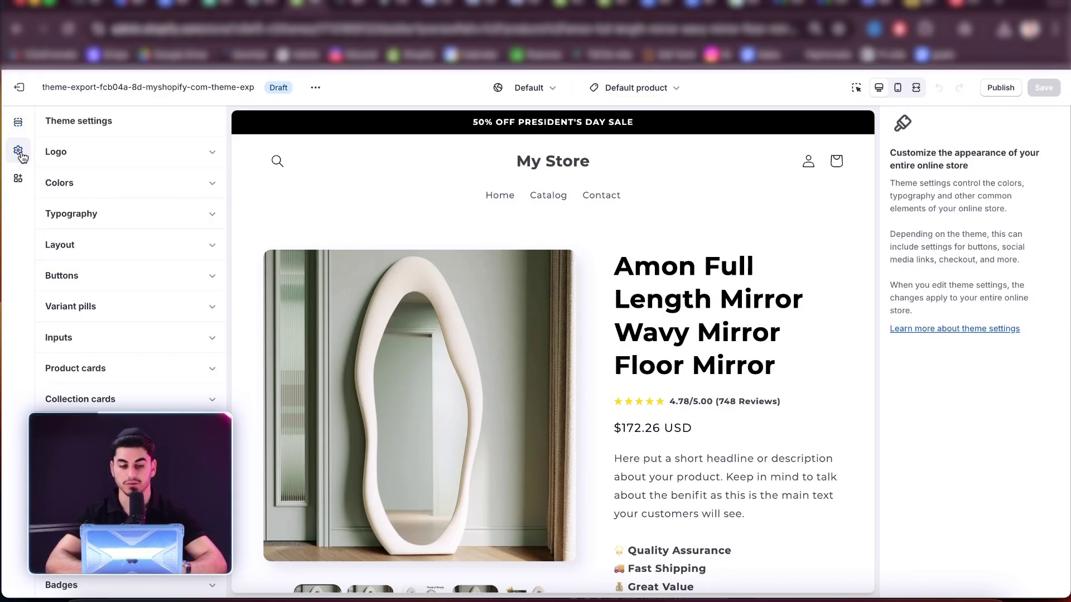
click(73, 152)
click(131, 210)
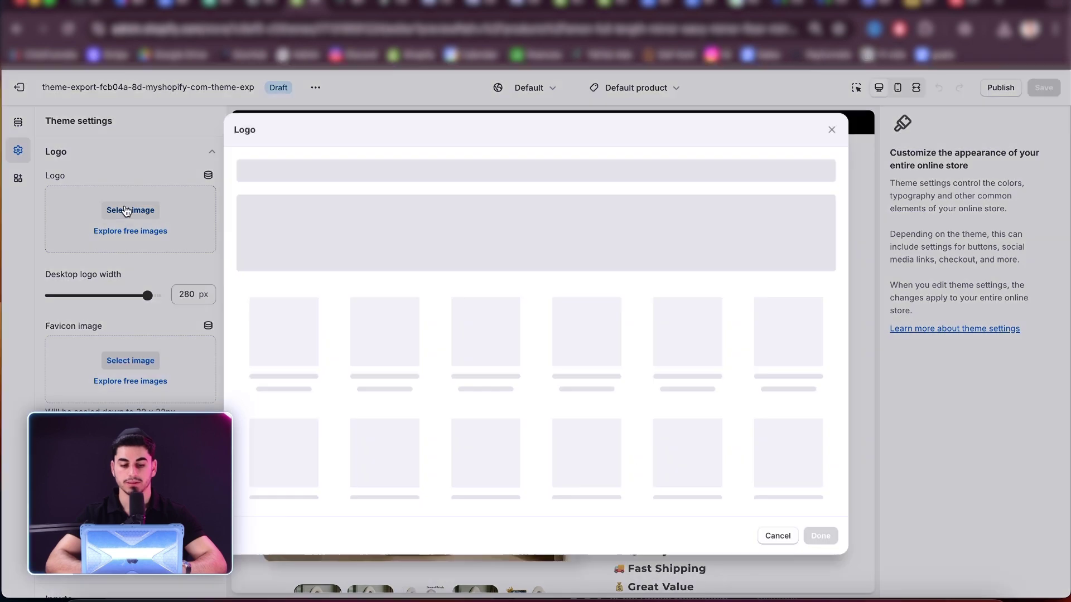
click(303, 347)
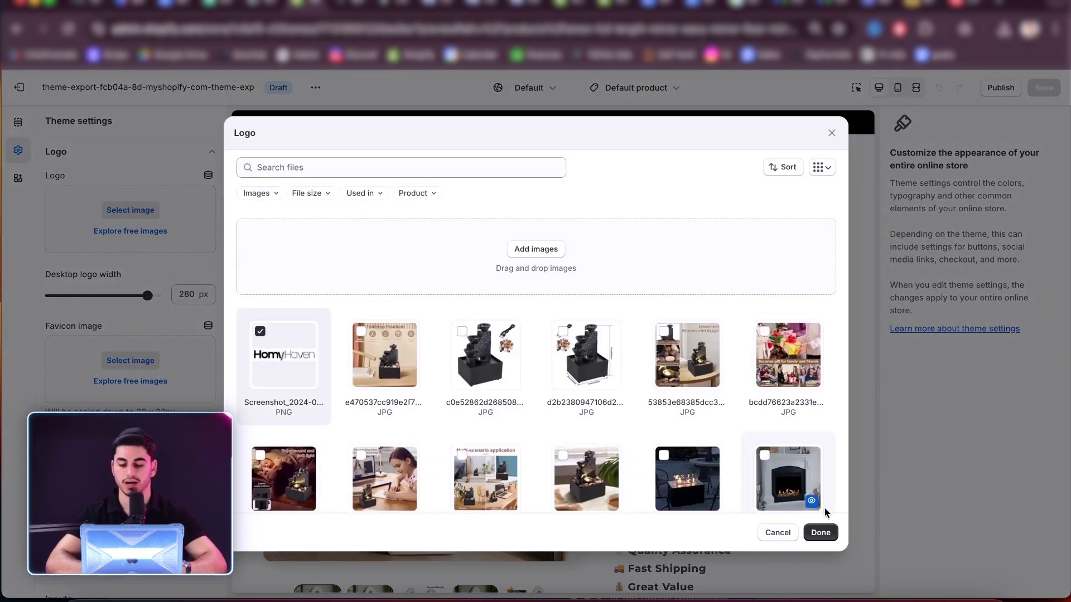
click(820, 532)
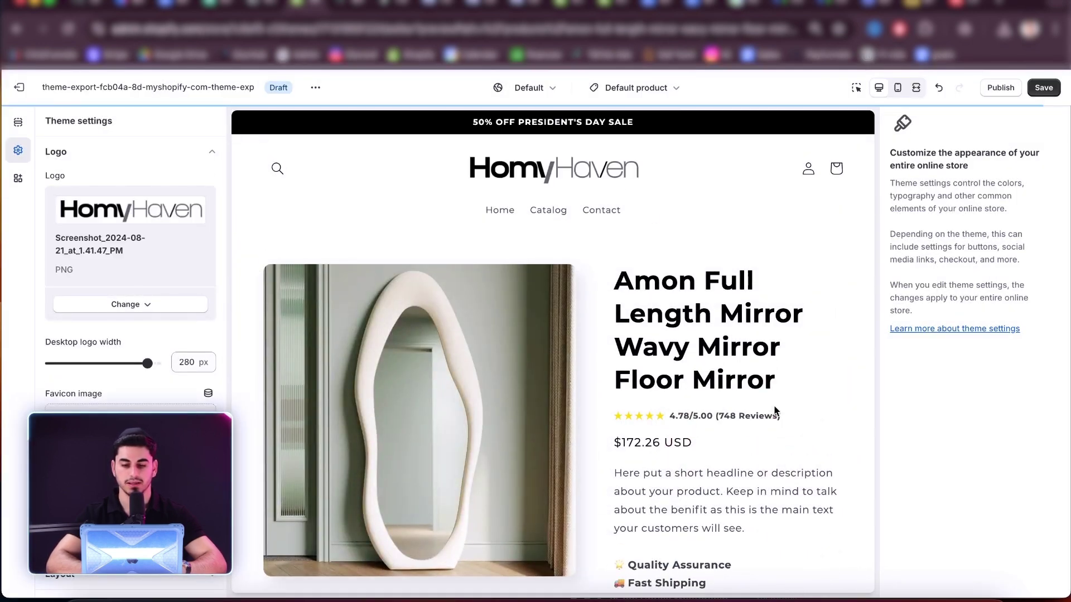